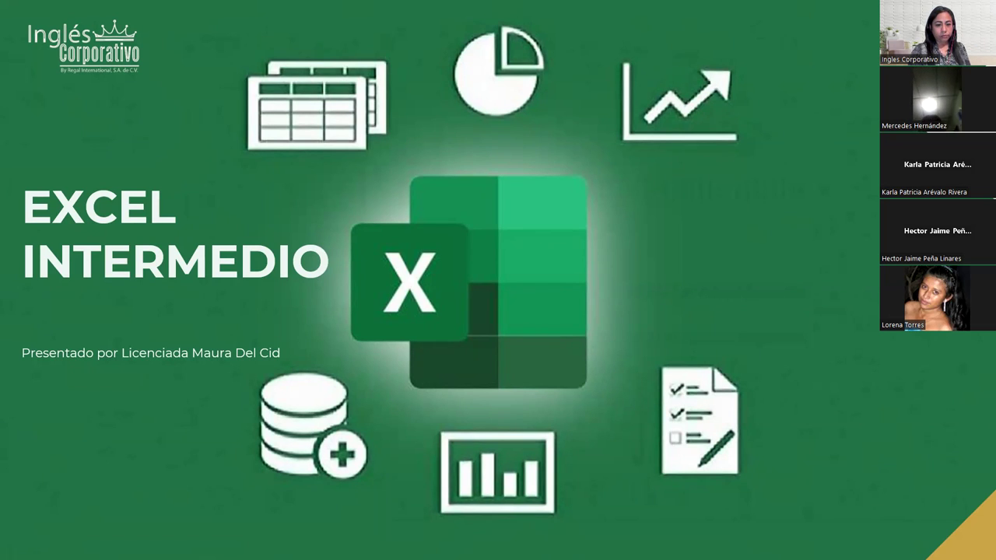
# - Advance the slideshow from the EXCEL INTERMEDIO title slide through AGENDA to CONTENIDO
pyautogui.press('Right')
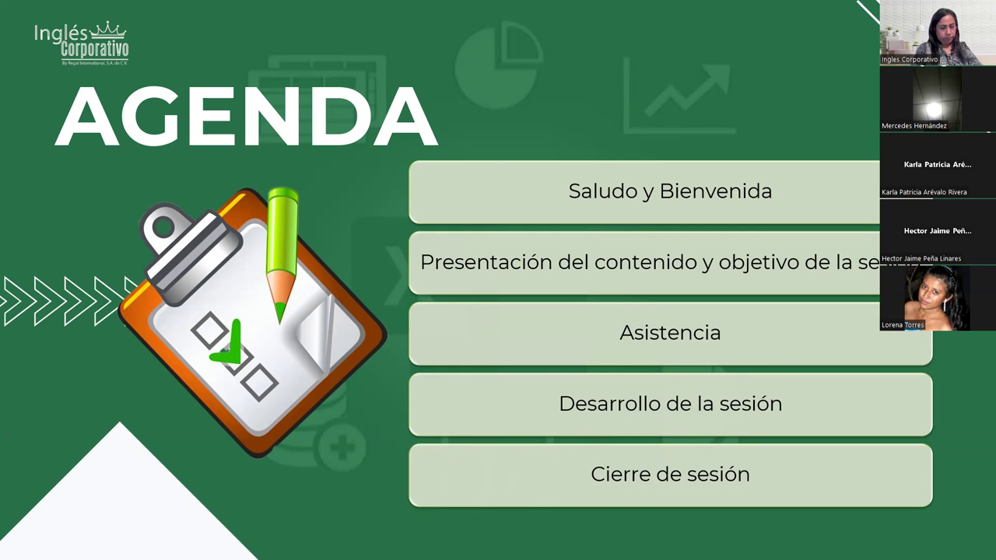
pyautogui.press('Right')
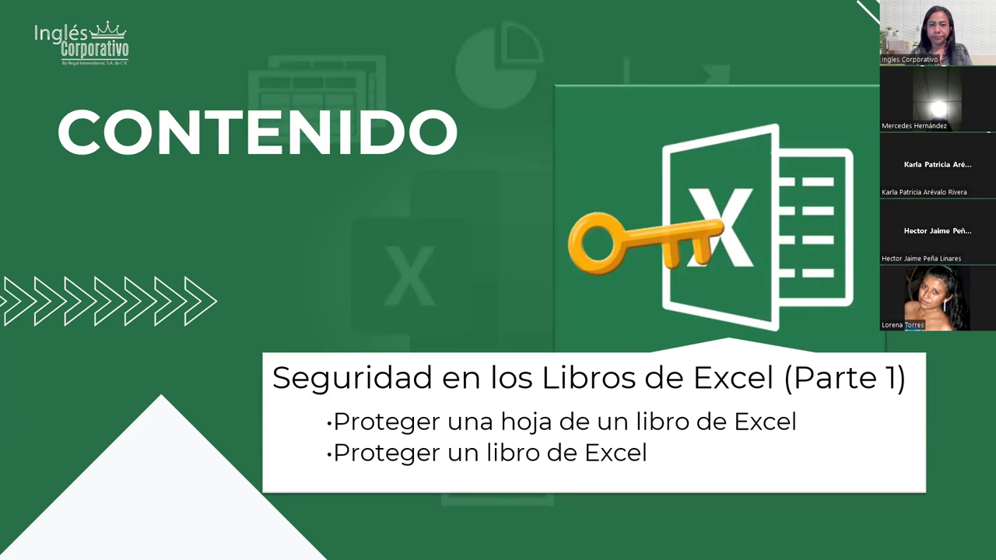
# - Advance the slideshow from CONTENIDO to the OBJETIVO slide
pyautogui.press('Right')
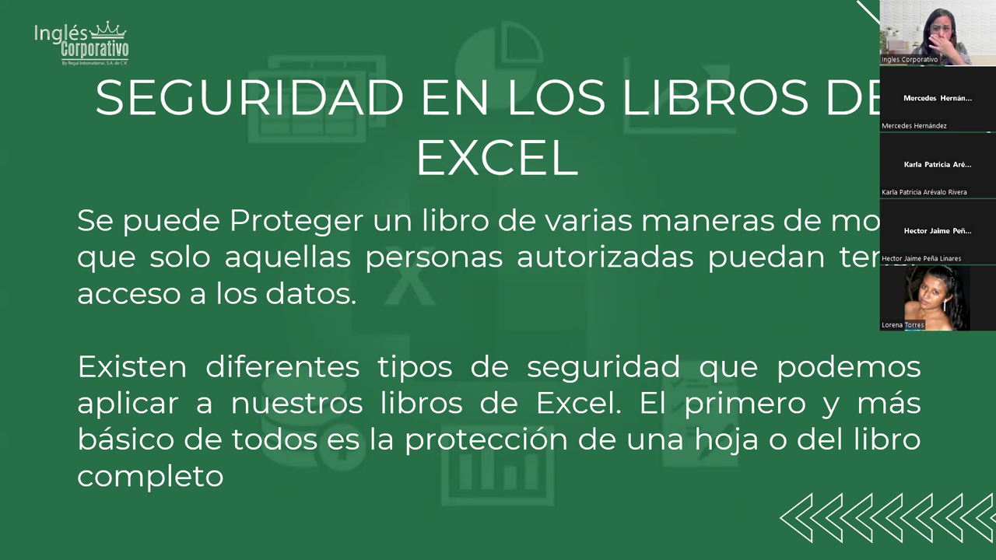
# - Show the Proteger la hoja de cálculo slide, then Proteger un libro de Excel
pyautogui.press('Right')
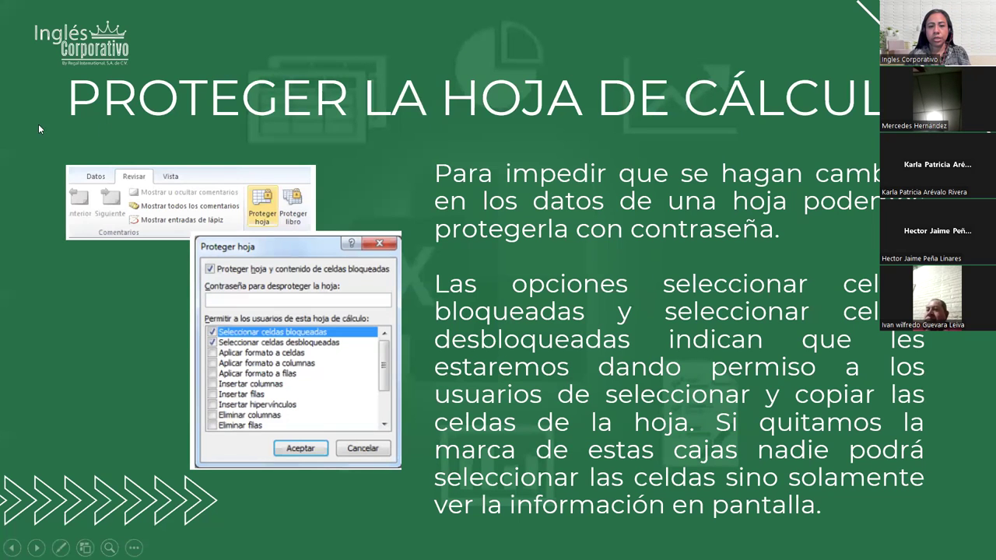
pyautogui.press('Right')
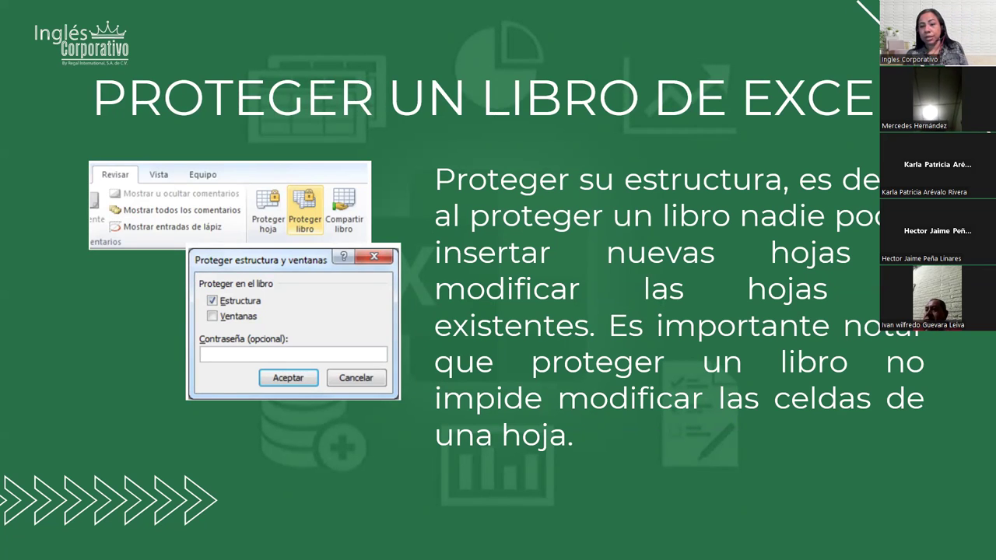
# - Advance the slideshow to the Desarrollo practice slide
pyautogui.press('Right')
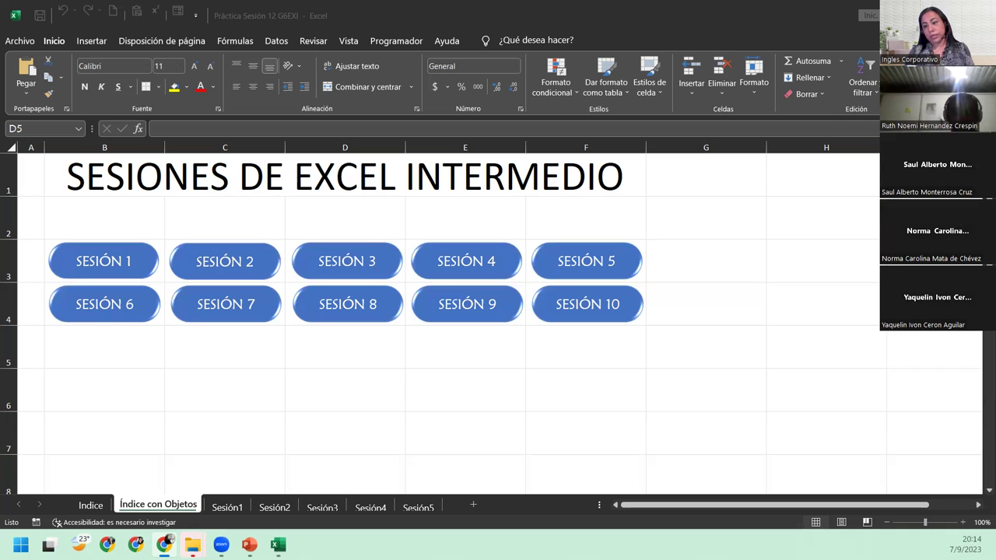
# - Save the Excel workbook as 'Práctica Sesión 13 G6EXI' in the course folder
pyautogui.click(114, 388)
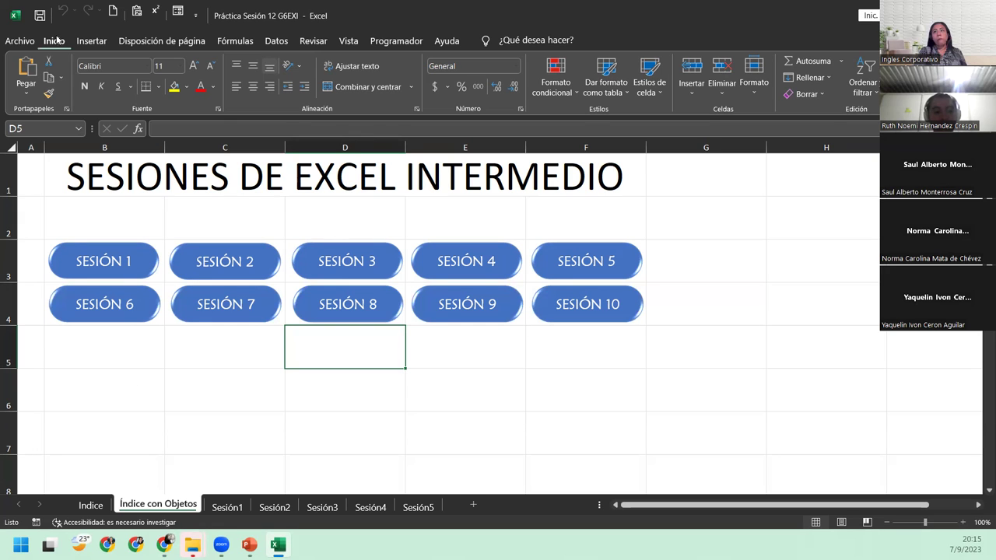
pyautogui.click(19, 41)
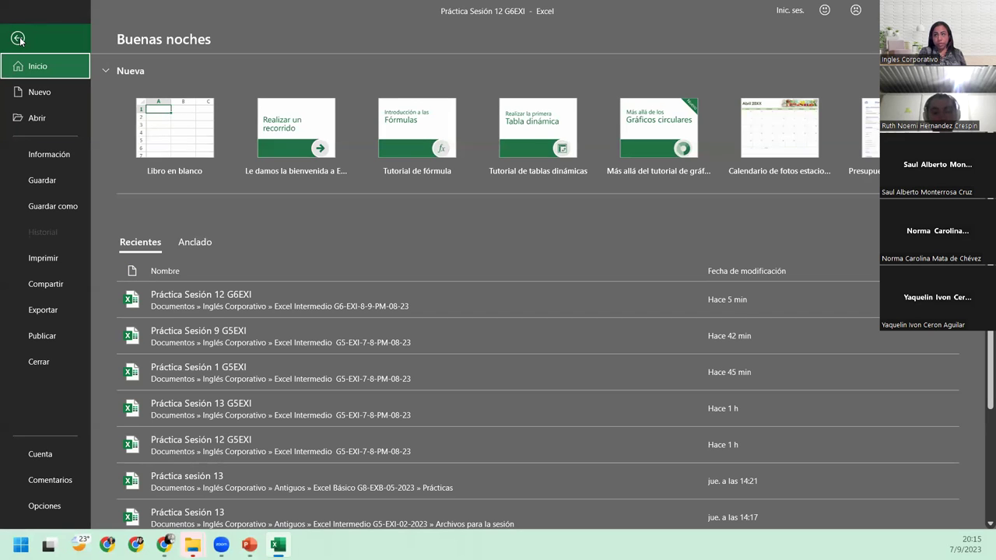
pyautogui.click(53, 208)
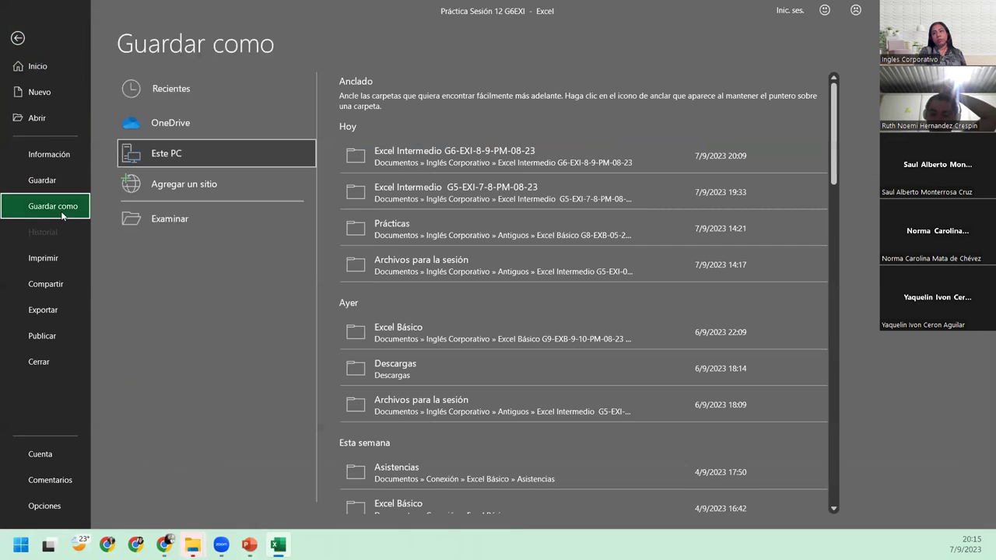
pyautogui.click(365, 152)
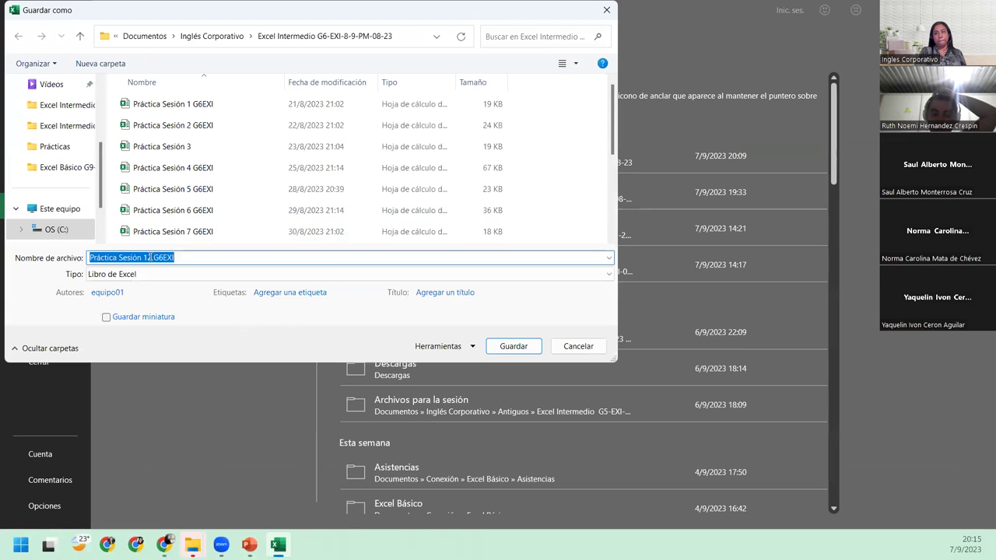
pyautogui.click(151, 256)
pyautogui.write('2')
pyautogui.press('BackSpace')
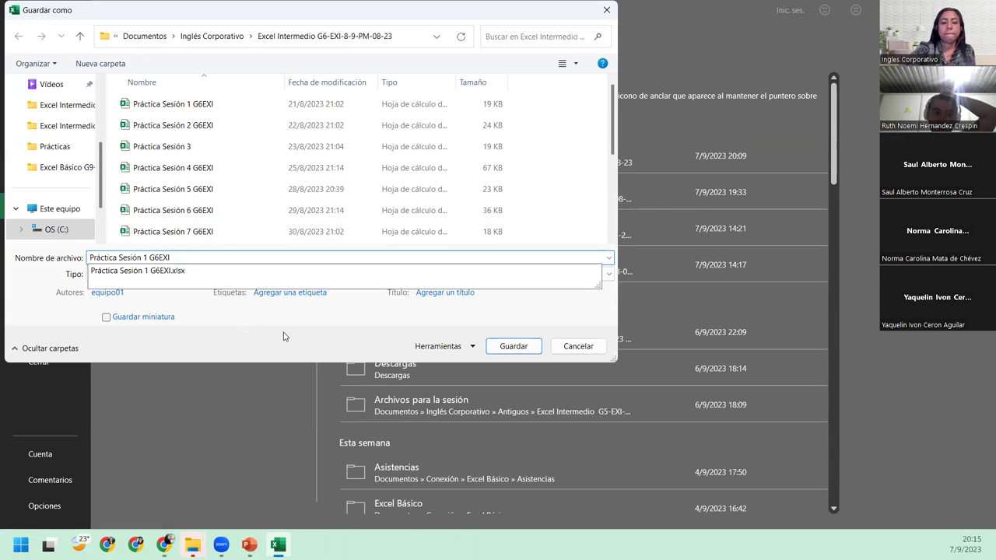
pyautogui.write('3')
pyautogui.press('Return')
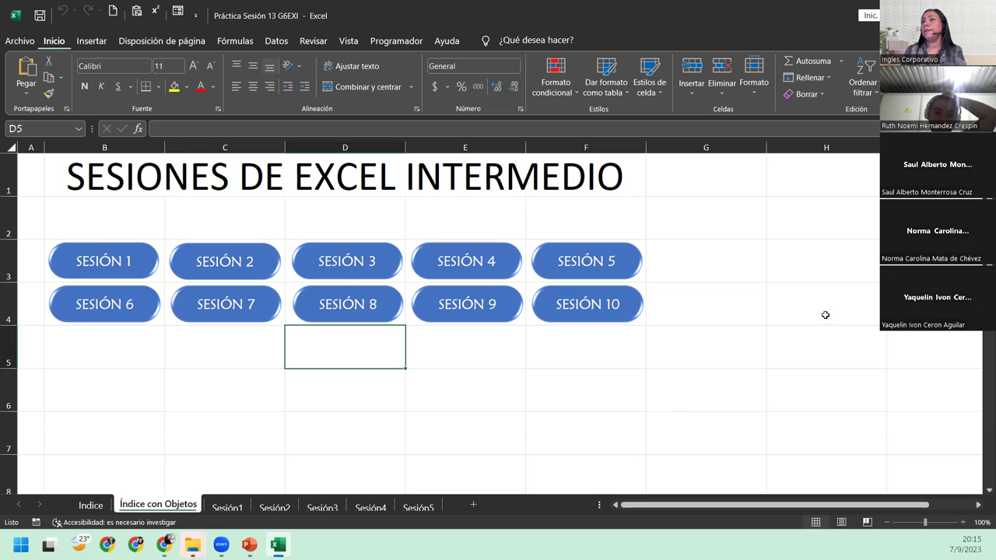
# - Set column G width to 5, then select the index block down to row 6
pyautogui.rightClick(744, 148)
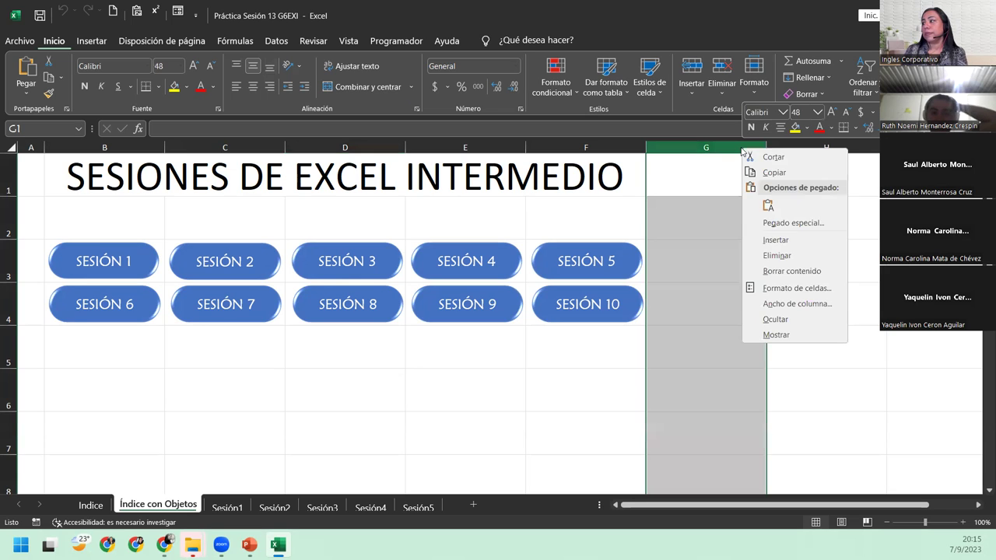
pyautogui.click(696, 234)
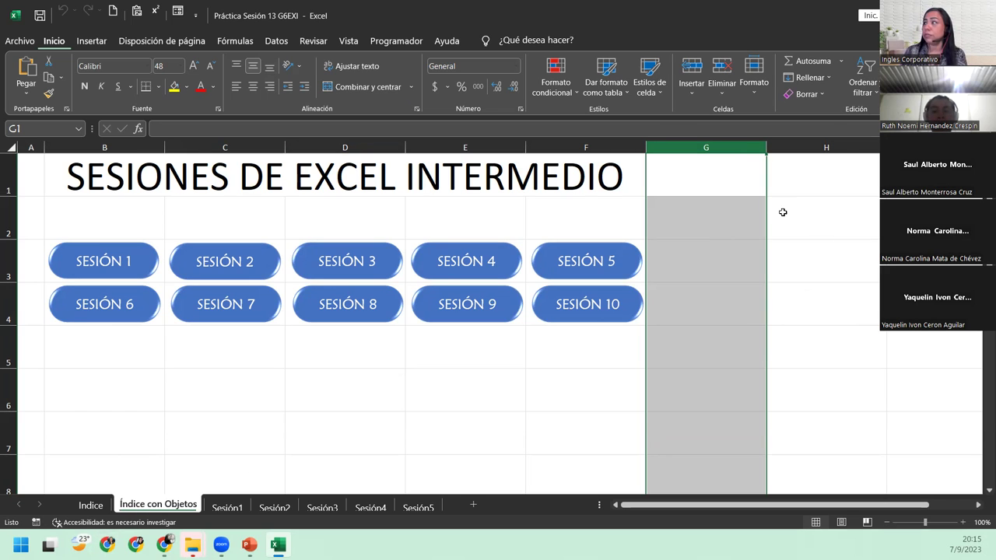
pyautogui.rightClick(725, 152)
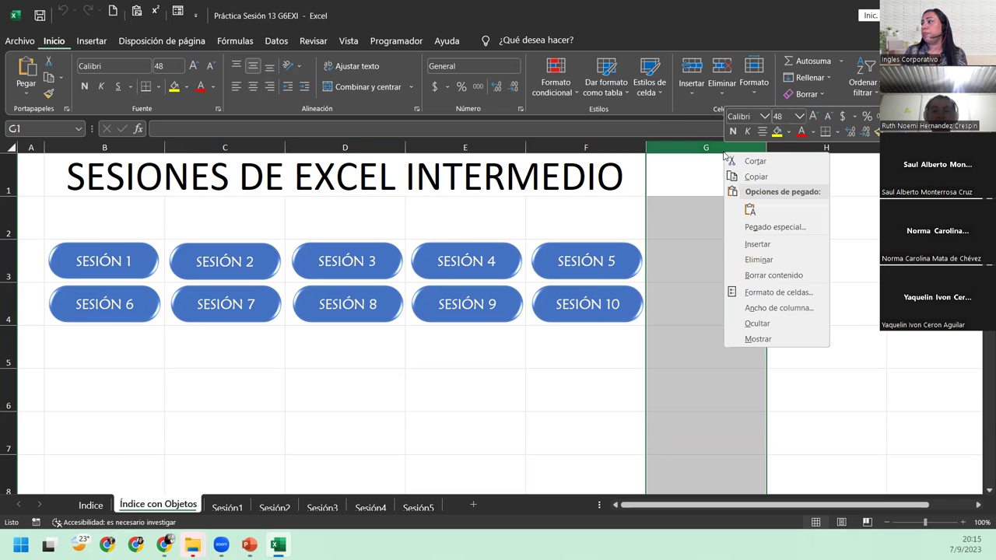
pyautogui.click(778, 307)
pyautogui.write('5')
pyautogui.press('Return')
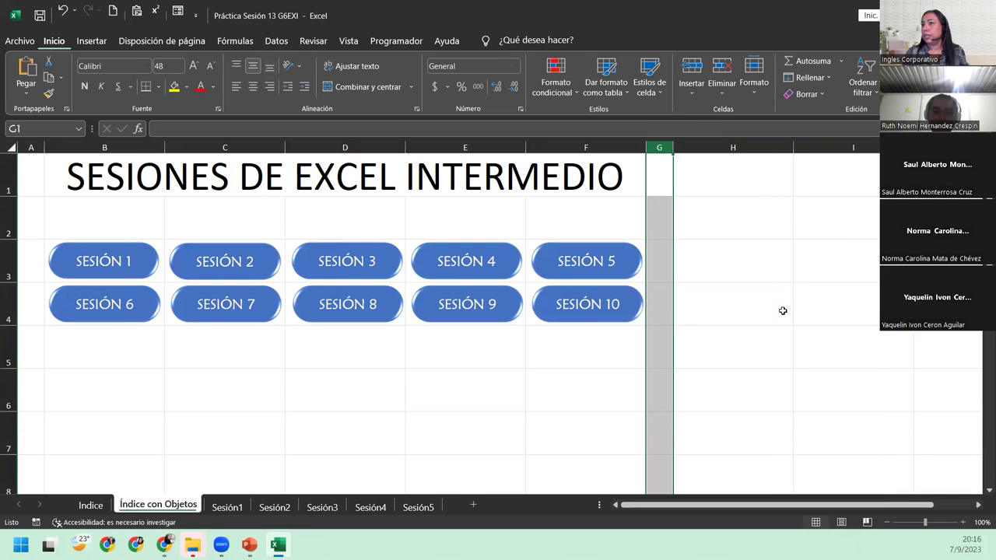
pyautogui.click(45, 173)
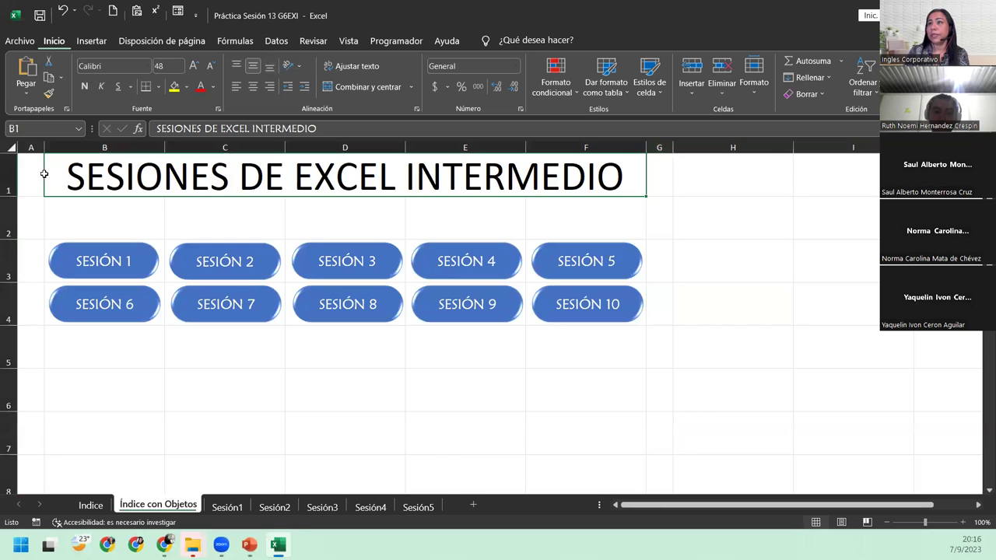
pyautogui.moveTo(31, 169)
pyautogui.mouseDown()
pyautogui.moveTo(557, 391)
pyautogui.moveTo(660, 405)
pyautogui.mouseUp()
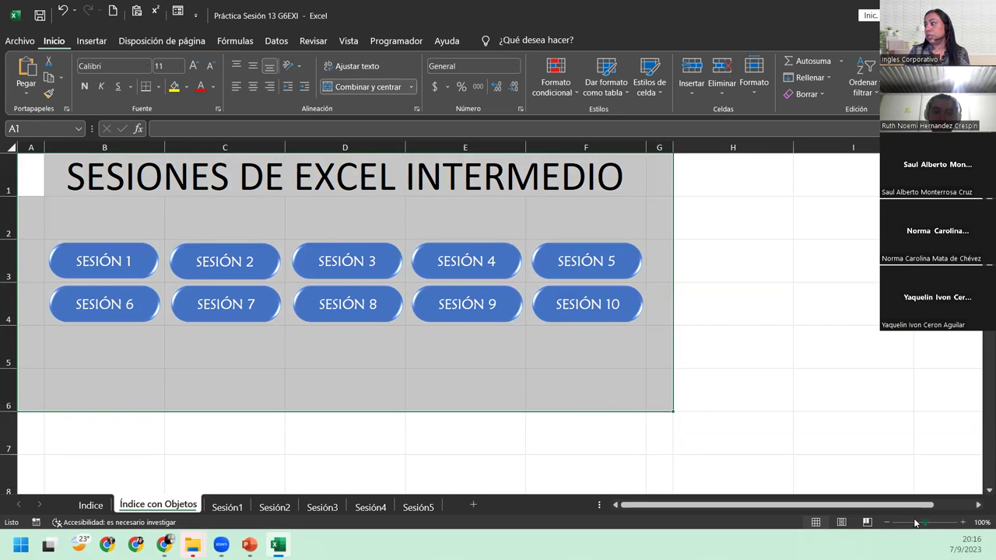
# - Zoom to fit the index, then apply the Microsoft Himalaya font to every cell
pyautogui.click(982, 522)
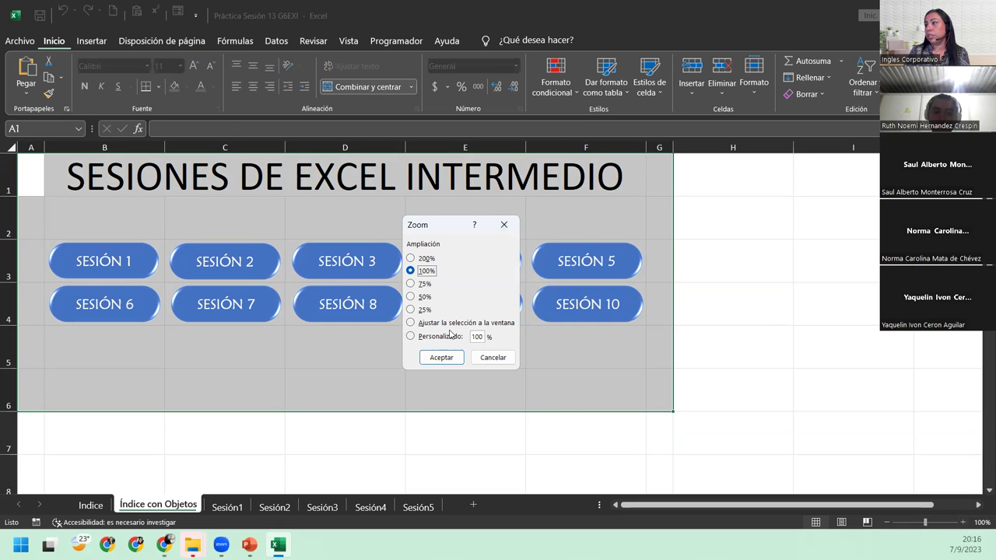
pyautogui.click(461, 323)
pyautogui.click(441, 357)
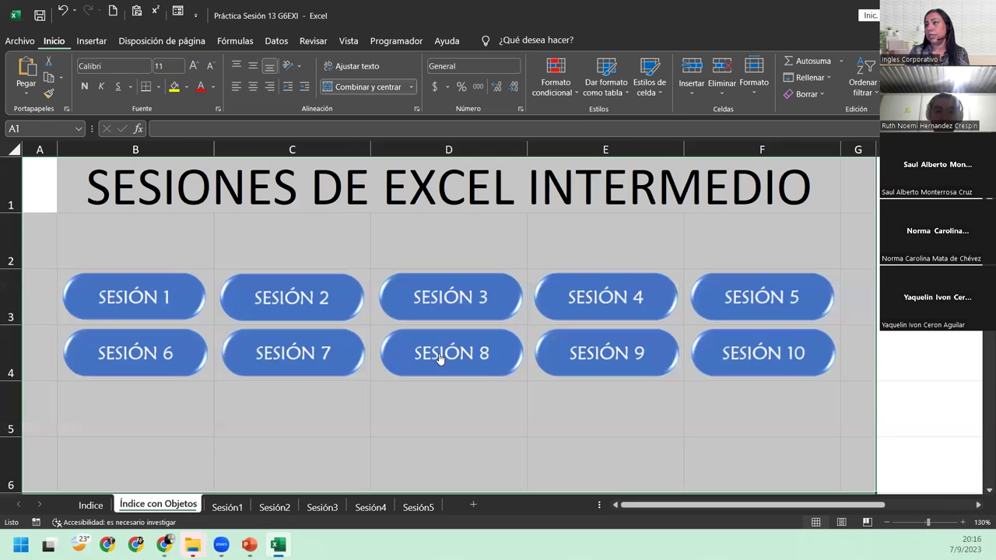
pyautogui.click(200, 202)
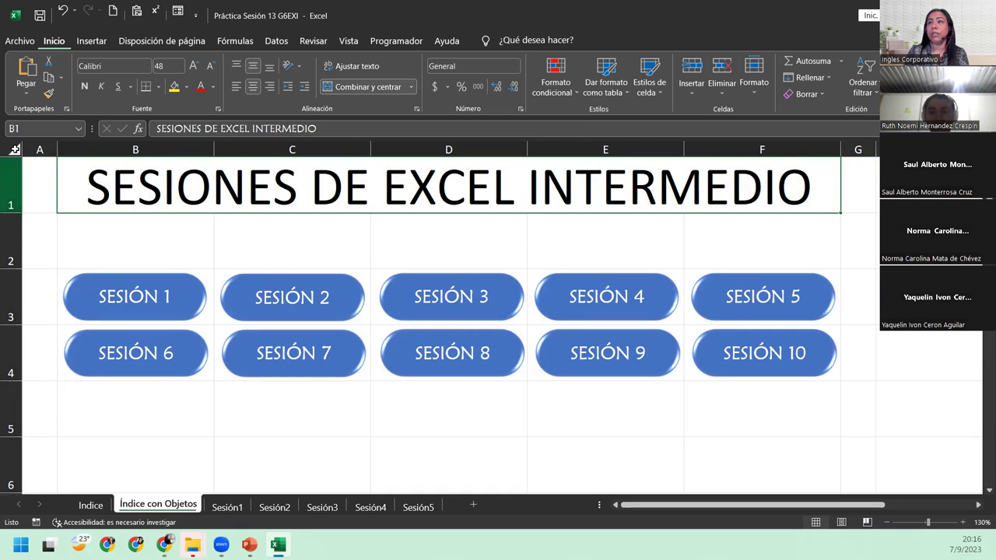
pyautogui.click(9, 151)
pyautogui.click(147, 70)
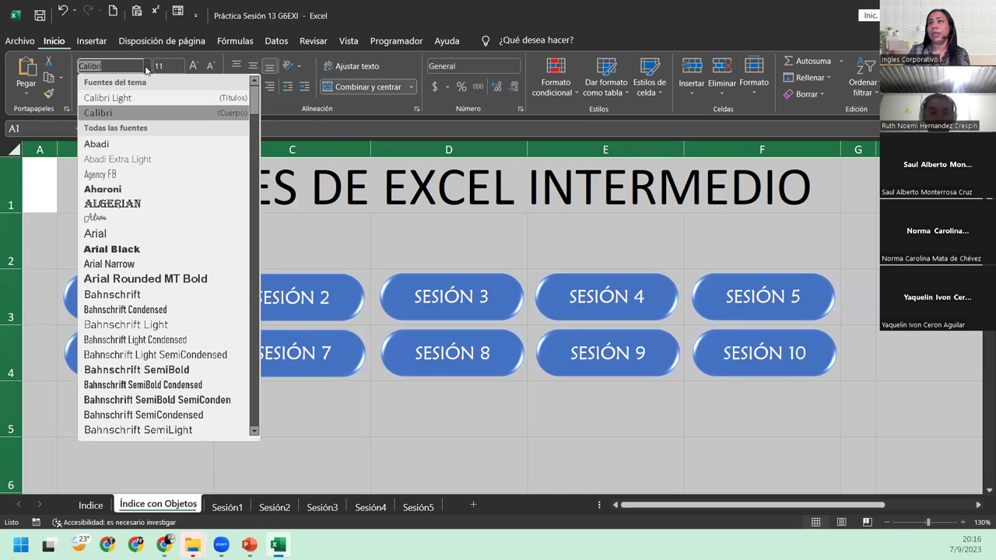
pyautogui.write('Microsoft Himalaya')
pyautogui.press('Return')
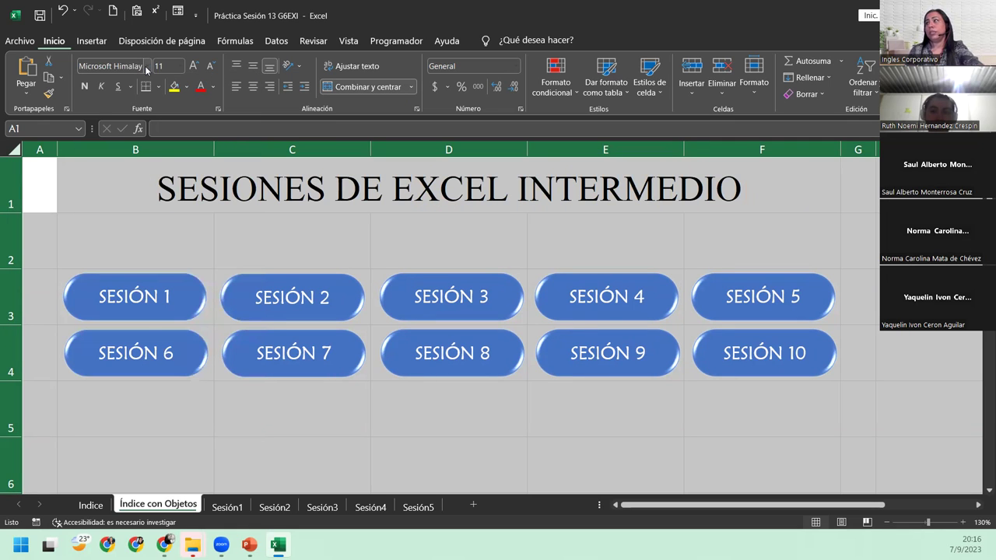
pyautogui.click(320, 211)
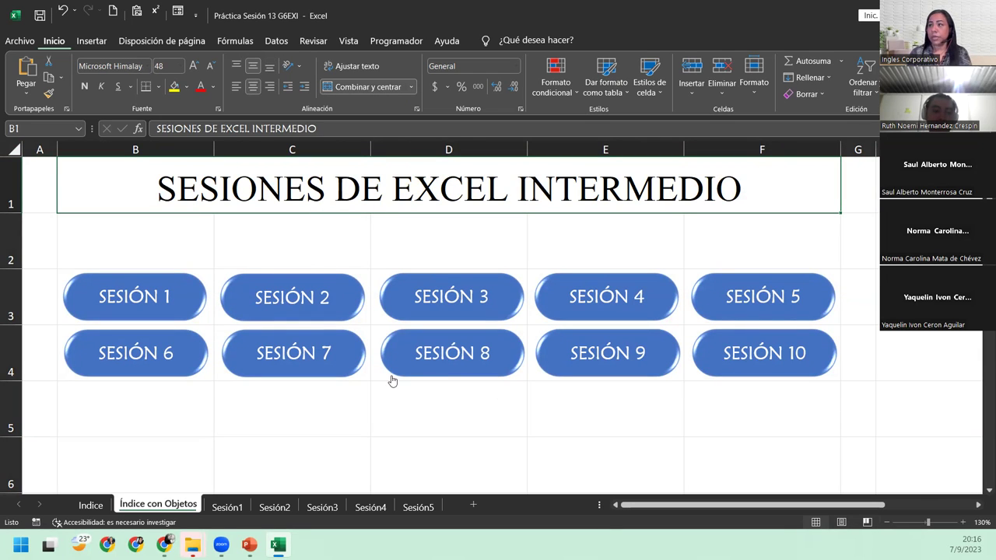
# - Adjust the sheet zoom slightly and select cell D2
pyautogui.click(963, 523)
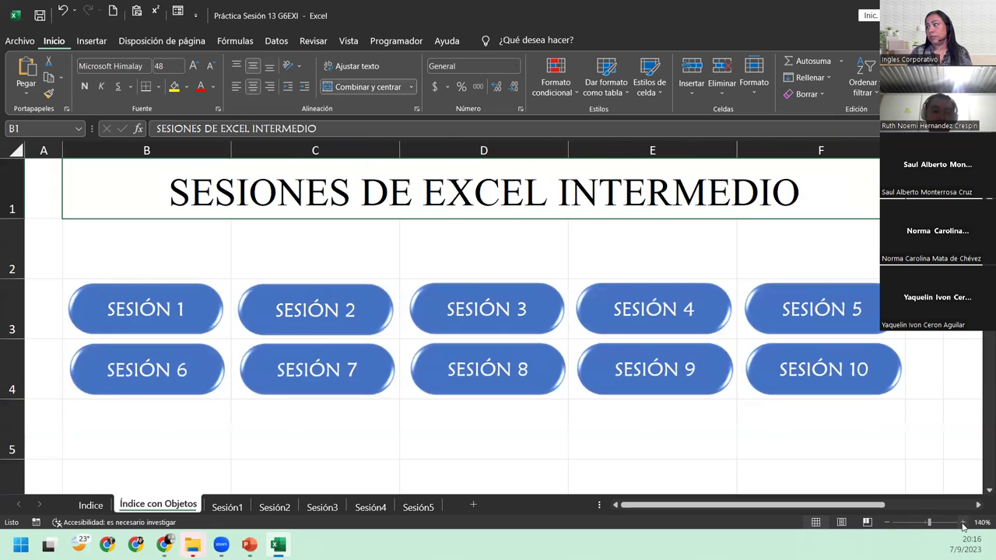
pyautogui.click(963, 523)
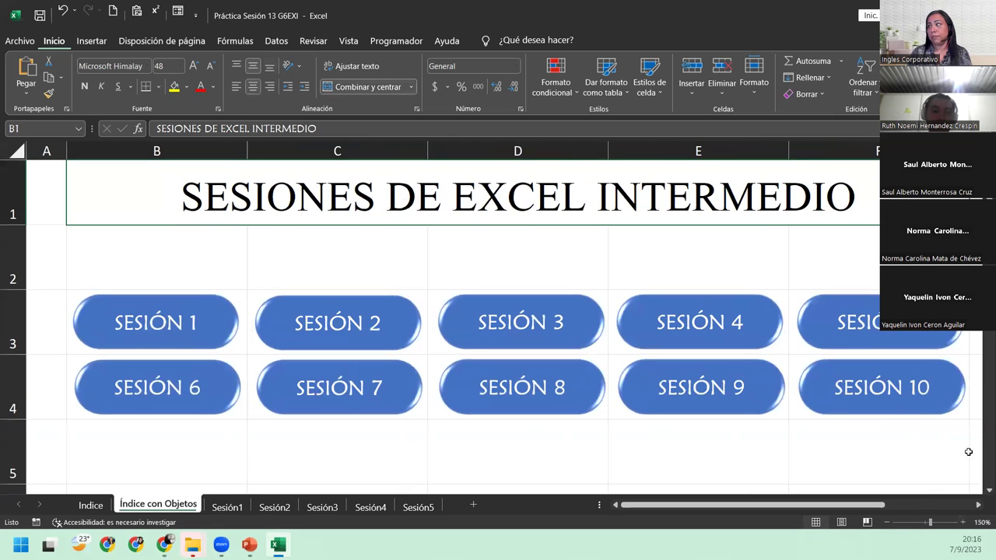
pyautogui.click(885, 523)
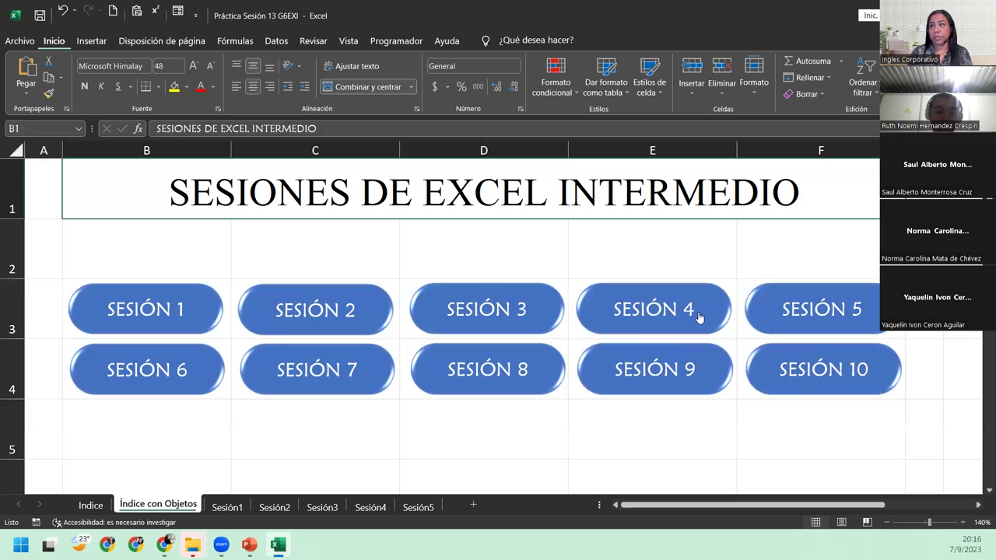
pyautogui.click(494, 241)
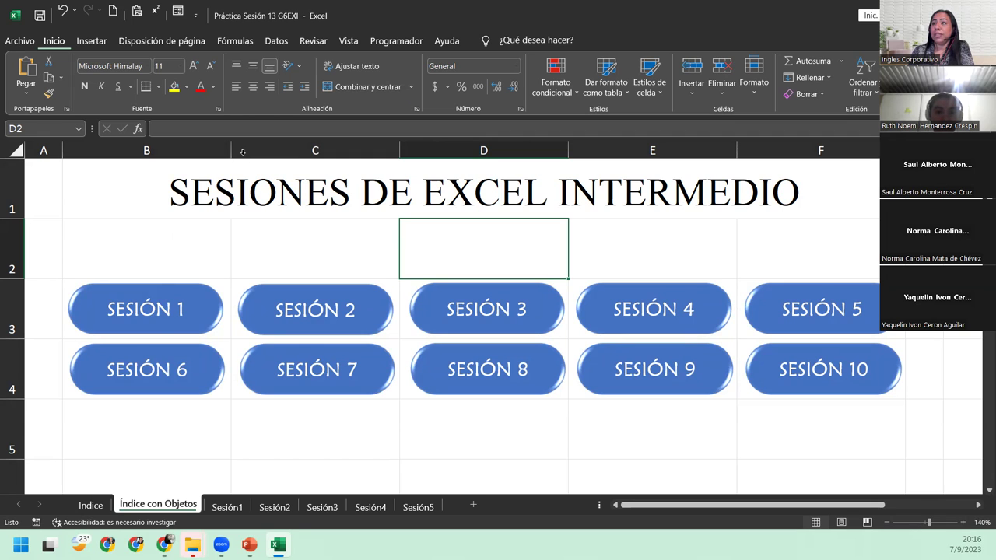
# - Check column B's options, select cell B2, and move through the ribbon from Datos toward Revisar
pyautogui.rightClick(210, 151)
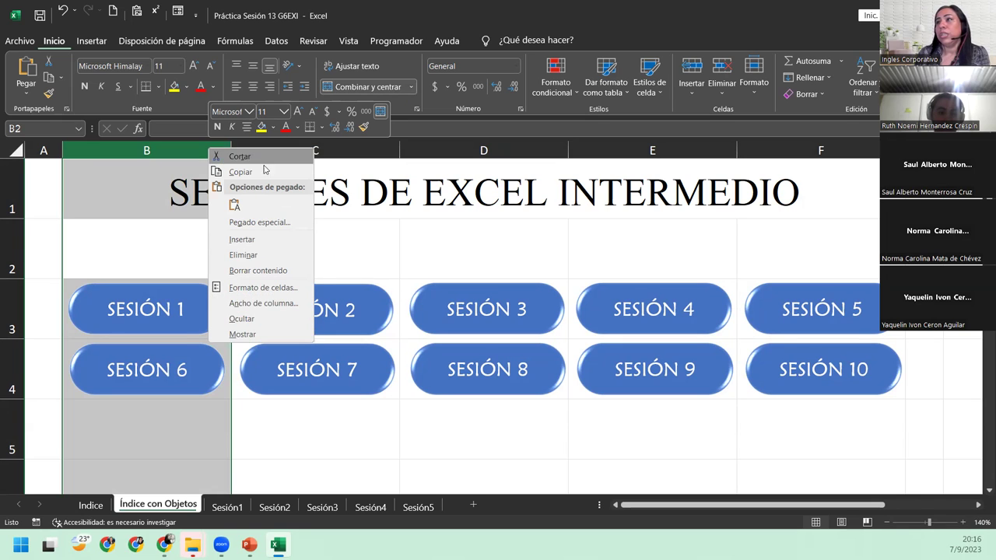
pyautogui.click(154, 246)
pyautogui.click(152, 227)
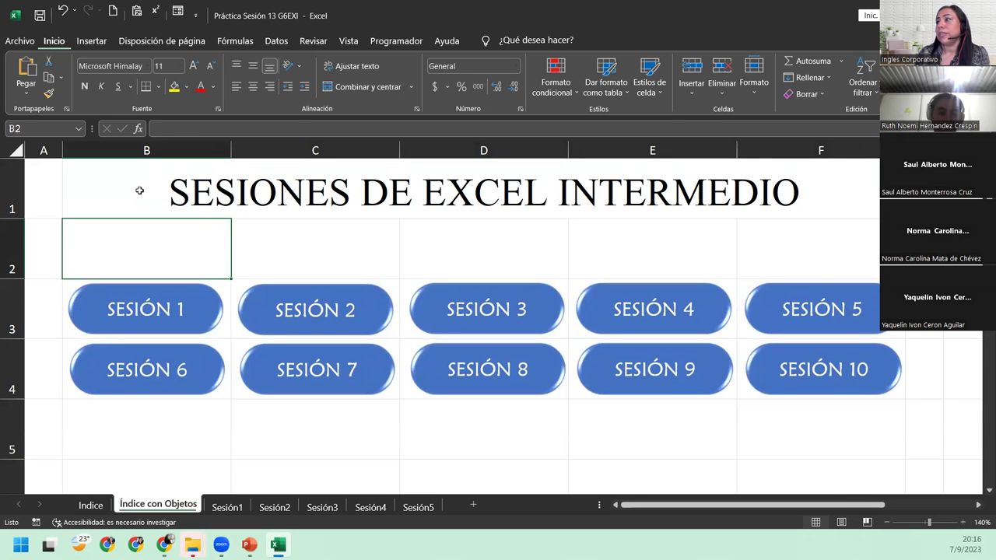
pyautogui.click(281, 41)
pyautogui.scroll(-2, 288, 42)
pyautogui.scroll(2, 295, 45)
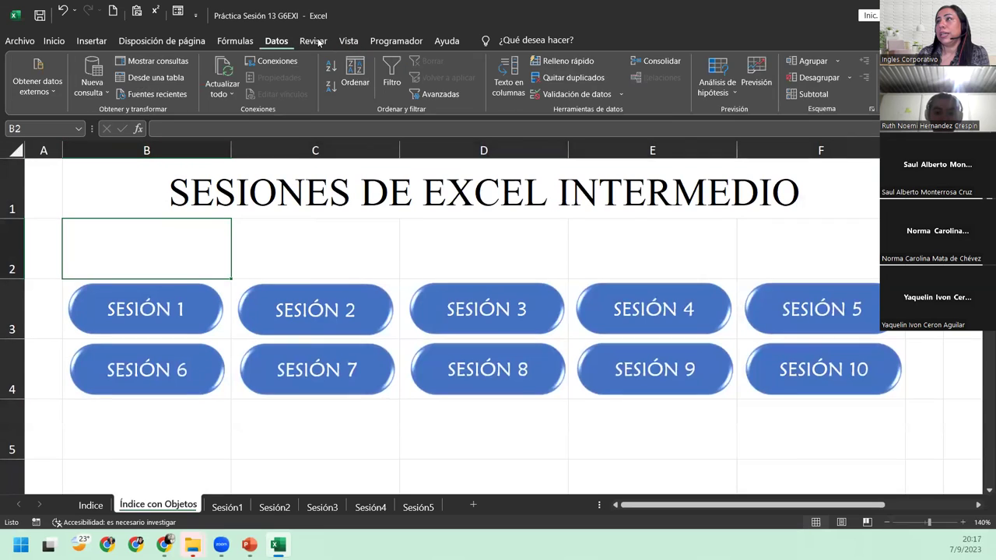
pyautogui.scroll(-1, 316, 43)
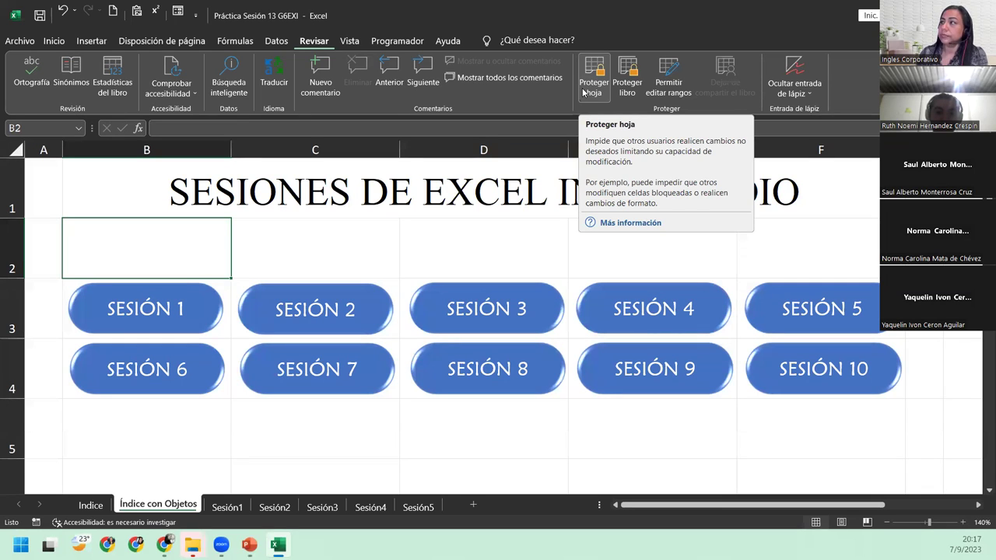
# - Open Proteger hoja and review its list of allowed user actions
pyautogui.click(583, 92)
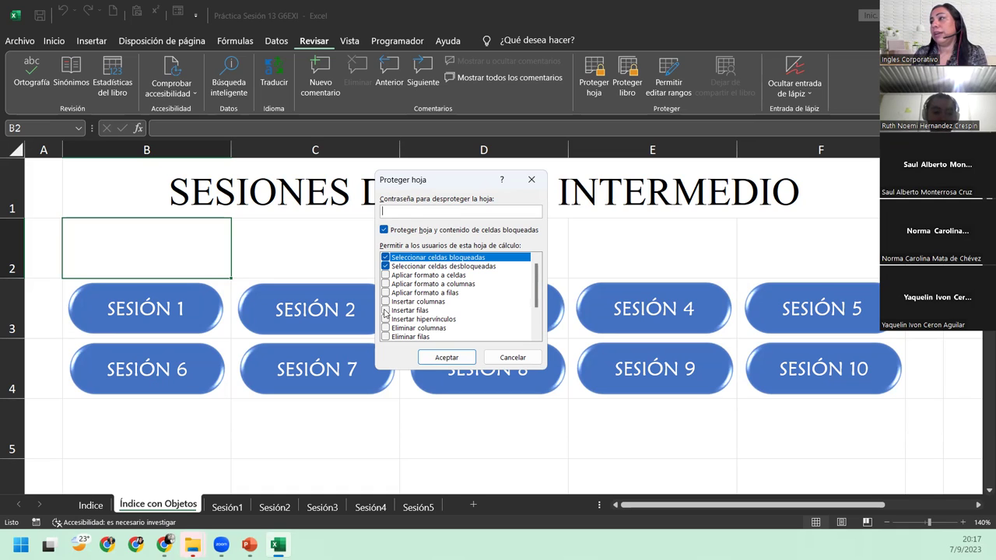
pyautogui.scroll(-2, 467, 316)
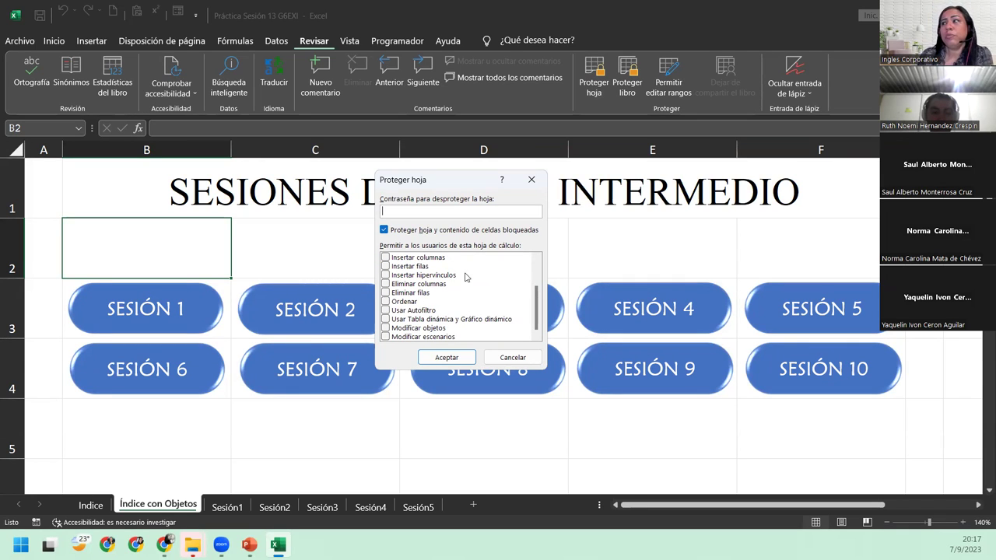
pyautogui.scroll(2, 516, 279)
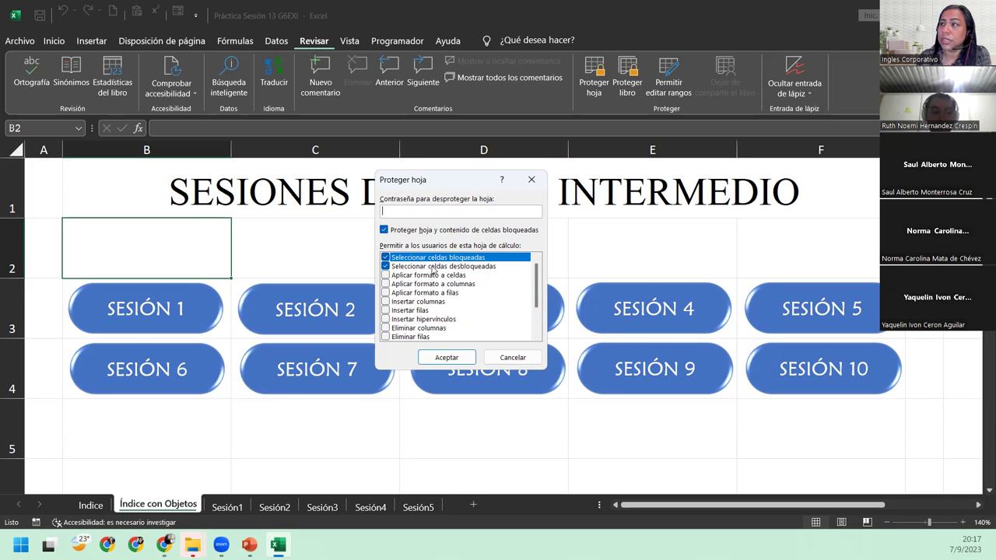
# - Enter and confirm a password to protect the Índice con Objetos sheet
pyautogui.click(429, 216)
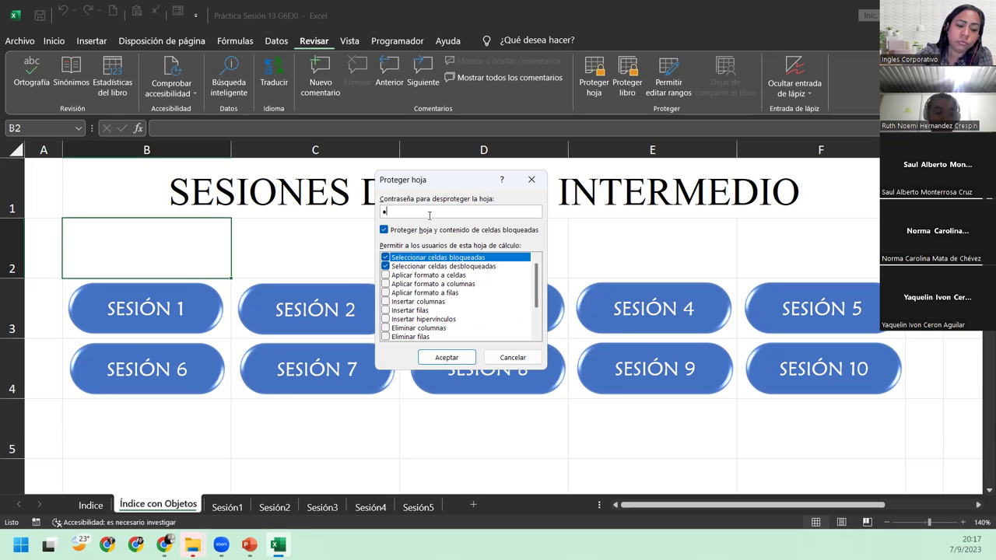
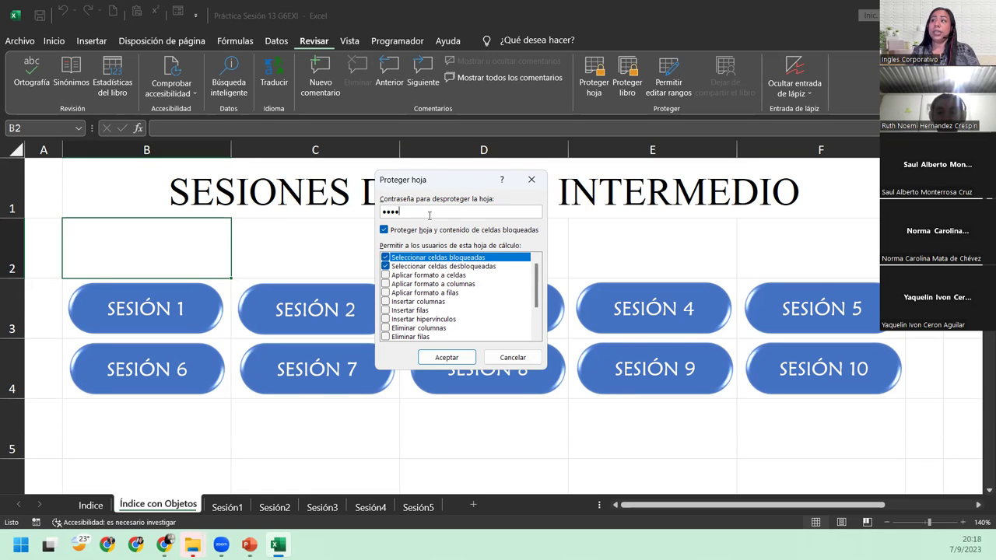
pyautogui.press('Return')
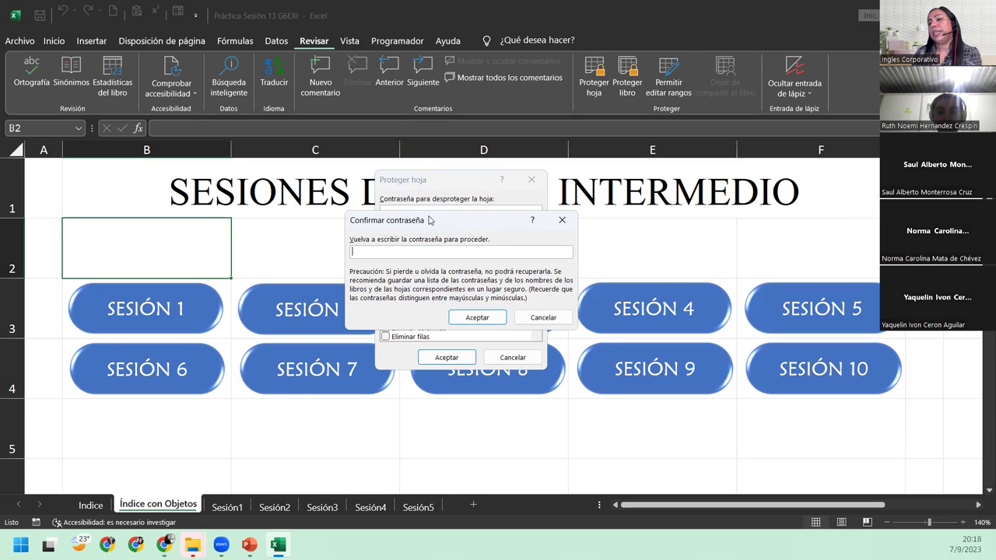
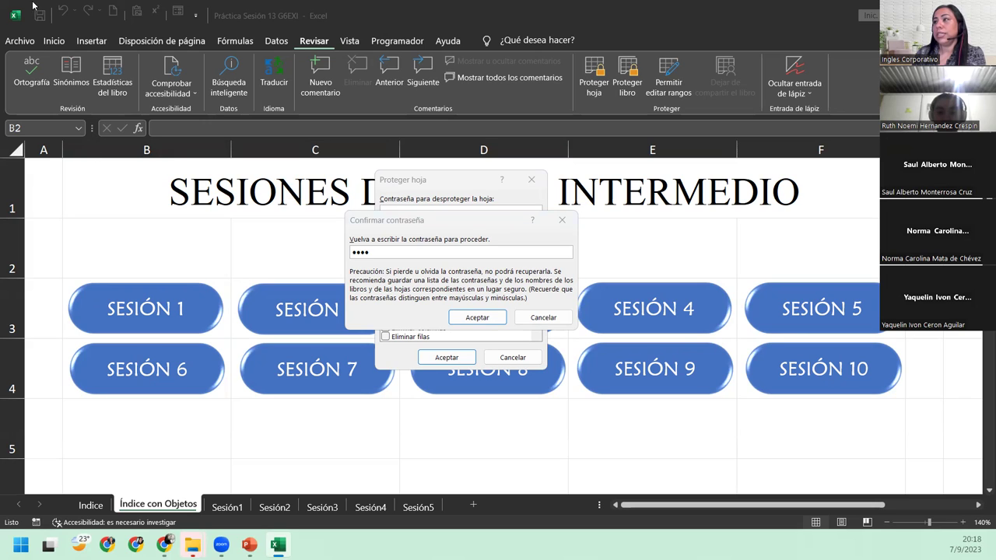
pyautogui.click(436, 219)
pyautogui.moveTo(440, 229); pyautogui.dragTo(496, 241)
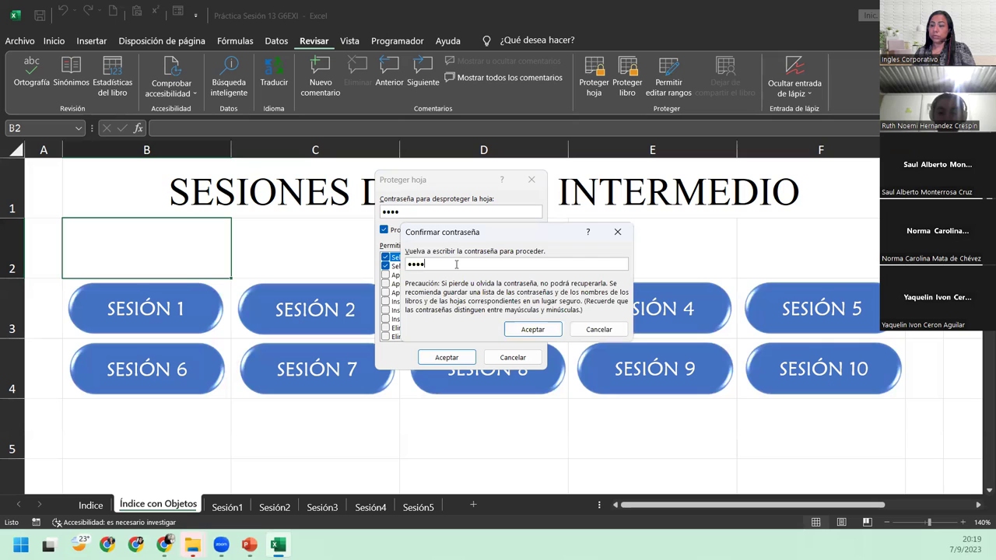
pyautogui.click(549, 332)
pyautogui.click(313, 250)
pyautogui.click(70, 186)
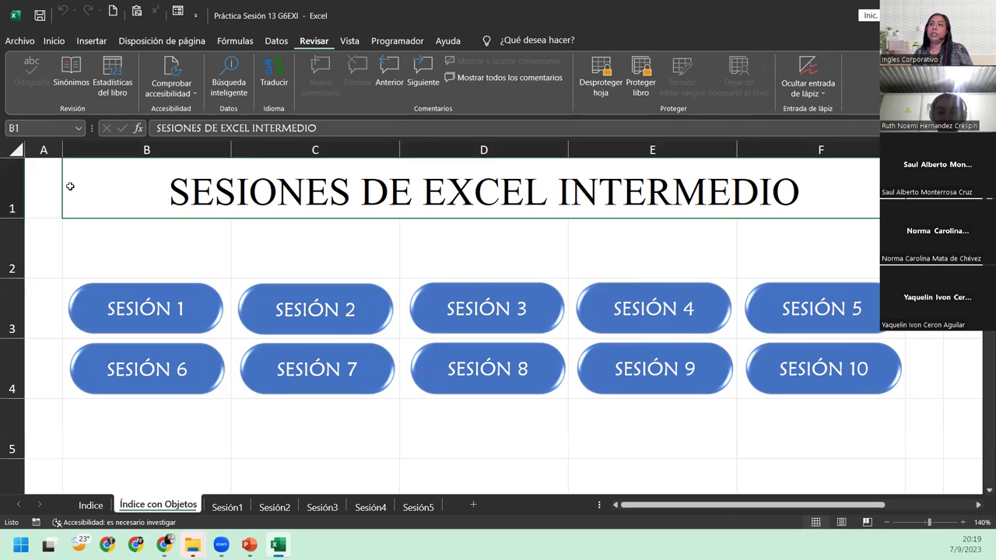
pyautogui.moveTo(70, 186); pyautogui.dragTo(549, 446)
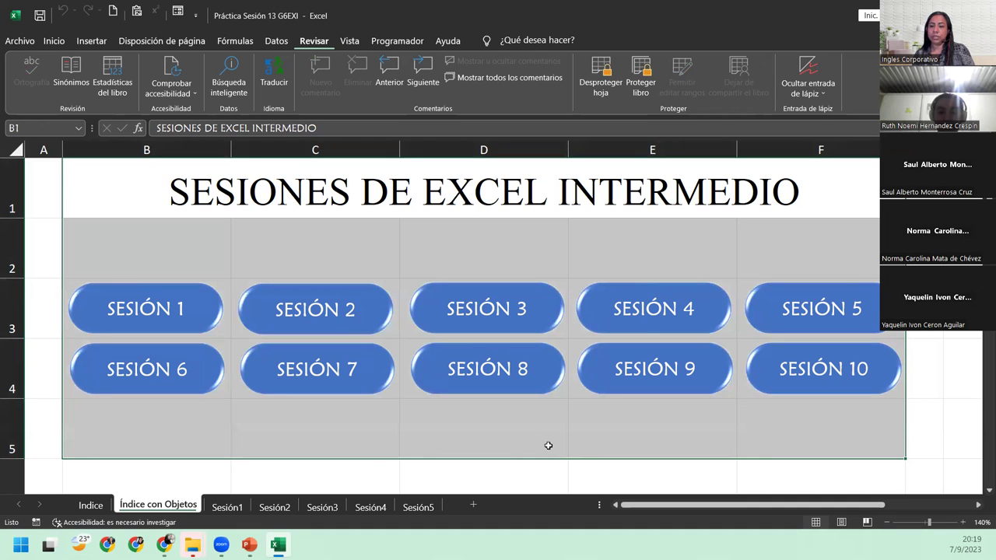
pyautogui.click(165, 439)
pyautogui.click(99, 184)
pyautogui.rightClick(102, 152)
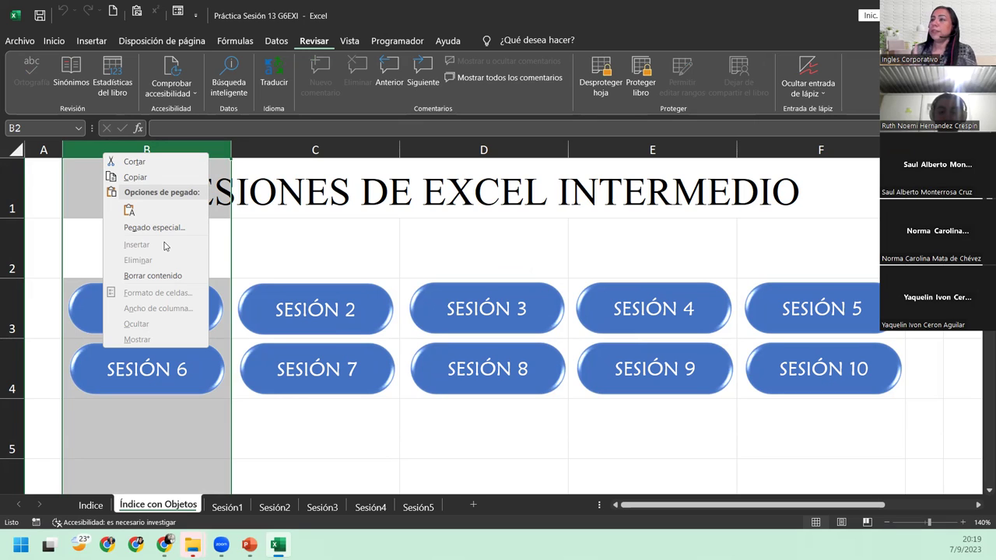
pyautogui.click(273, 448)
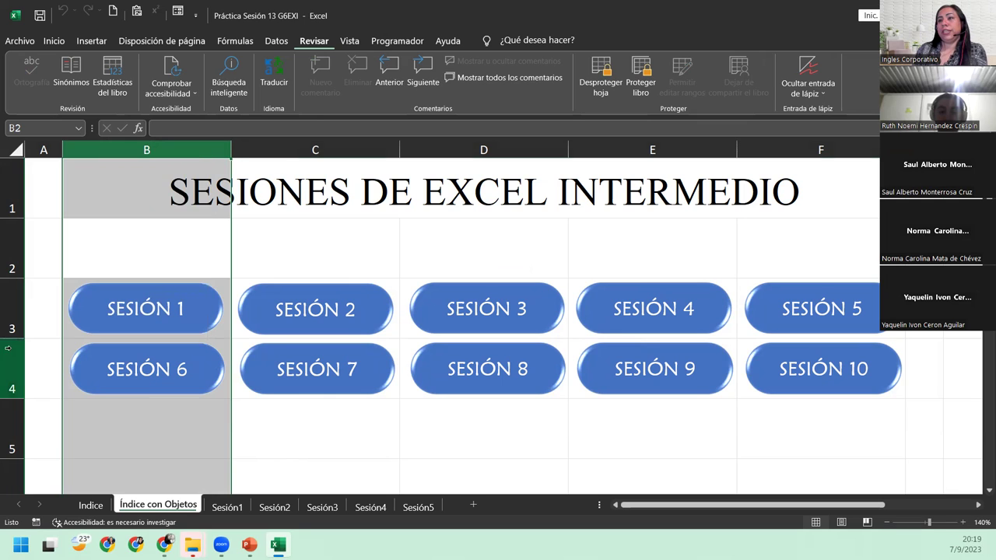
pyautogui.rightClick(16, 354)
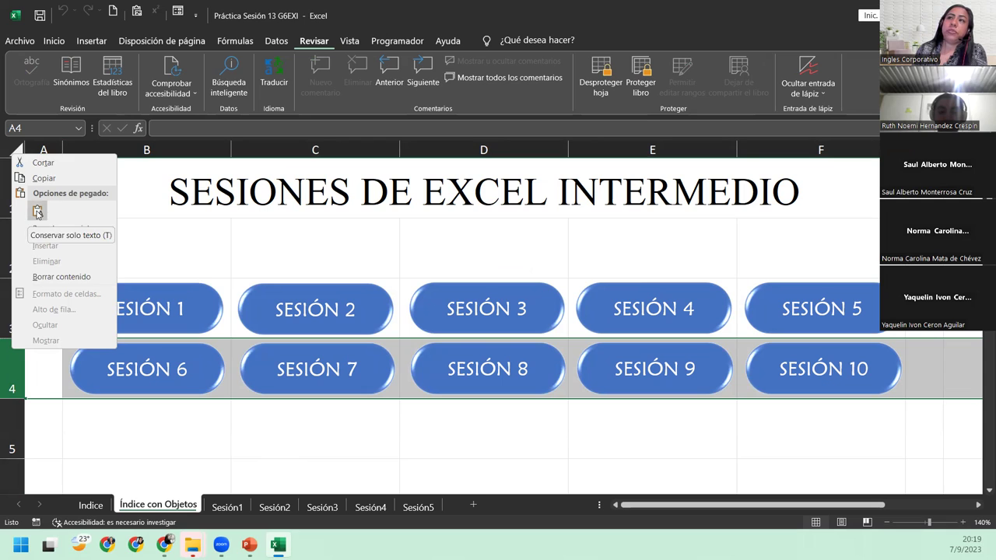
pyautogui.click(69, 163)
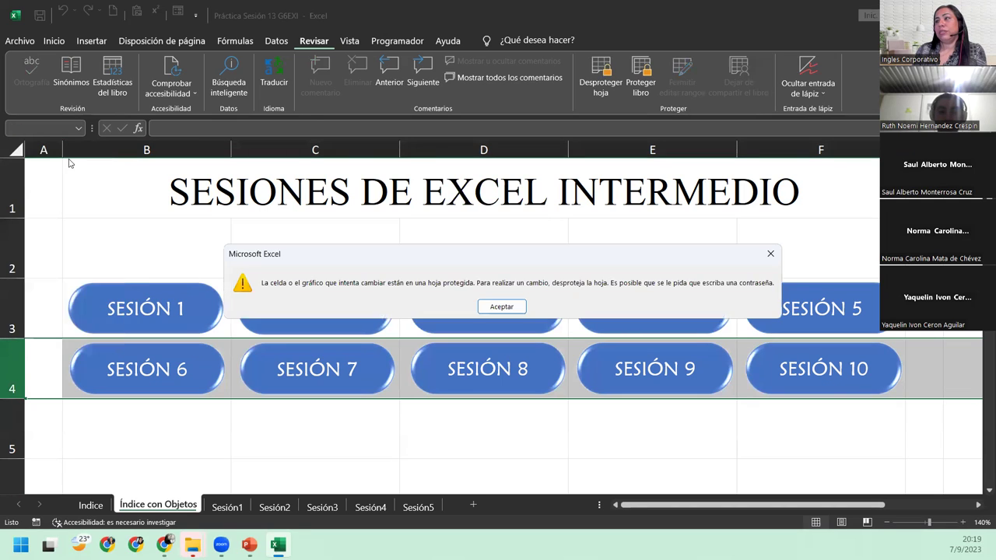
pyautogui.click(489, 309)
pyautogui.click(52, 41)
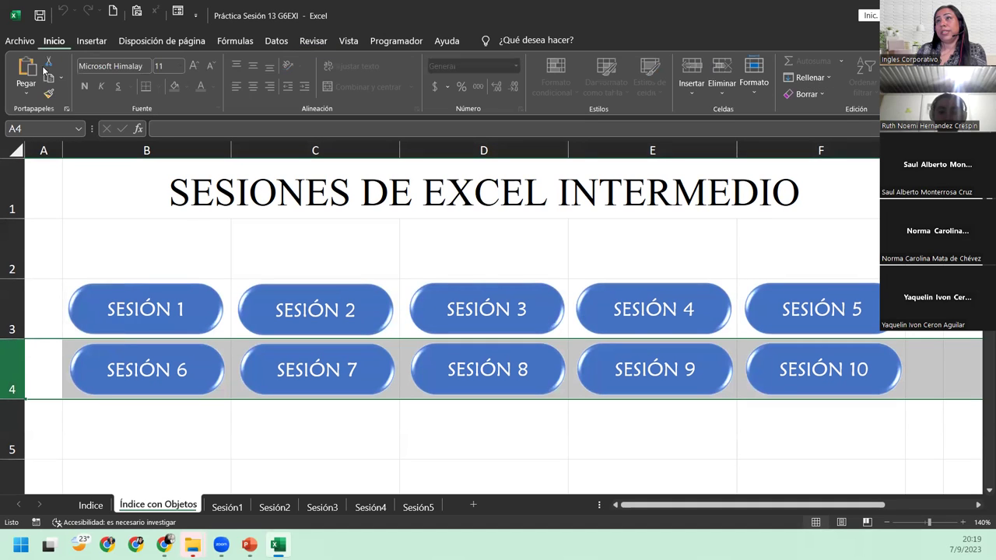
pyautogui.click(48, 77)
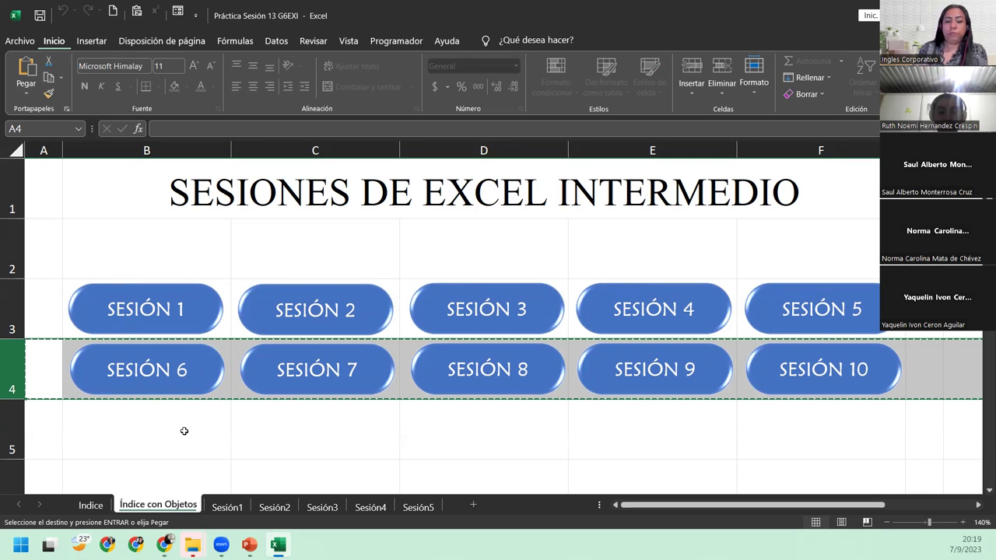
pyautogui.press('Escape')
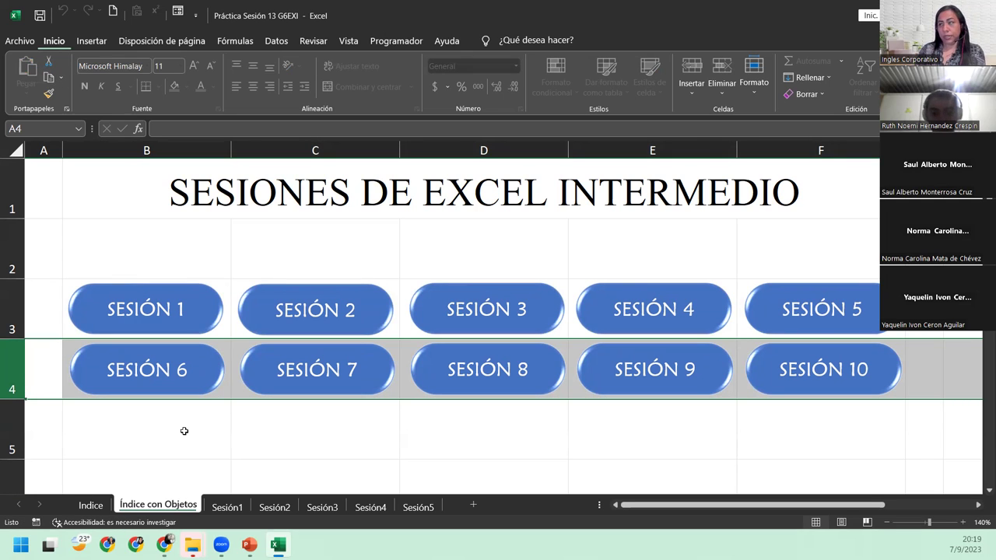
pyautogui.click(198, 228)
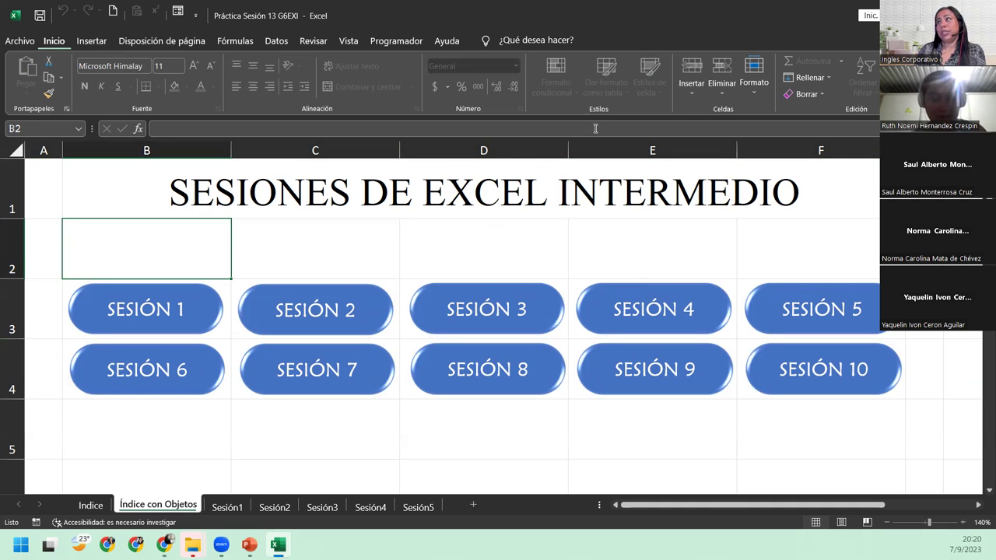
pyautogui.click(315, 41)
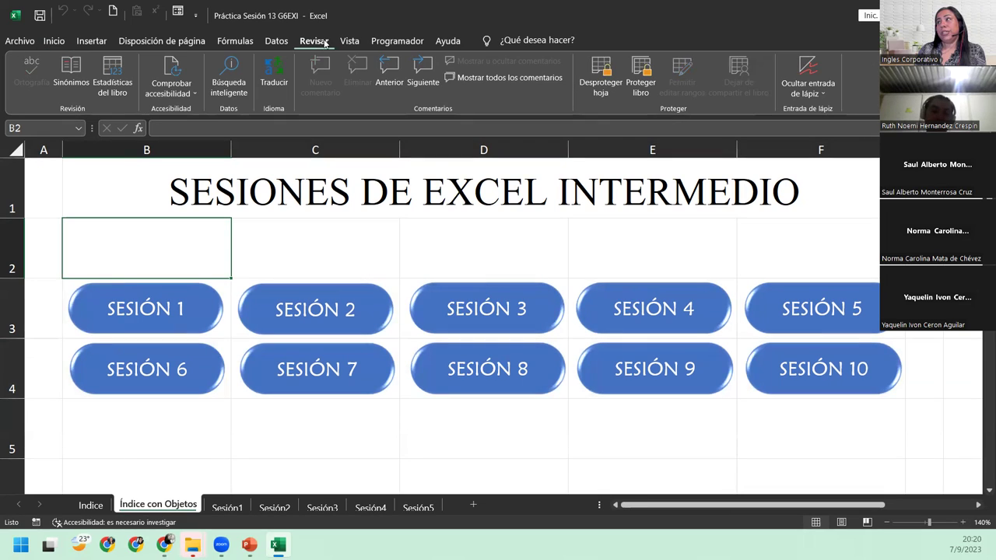
pyautogui.click(601, 92)
pyautogui.press('Return')
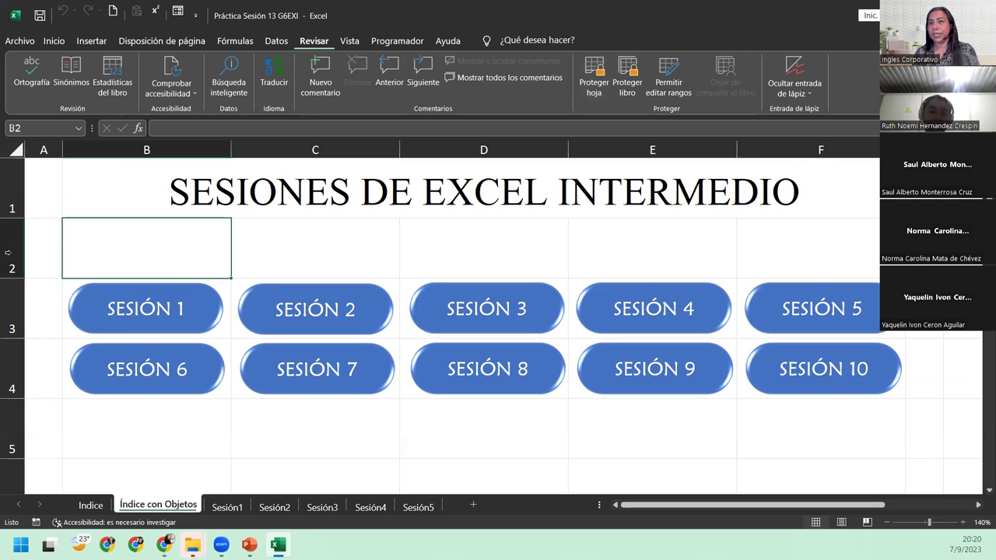
pyautogui.moveTo(14, 277)
pyautogui.mouseDown()
pyautogui.moveTo(37, 247)
pyautogui.moveTo(57, 244)
pyautogui.mouseUp()
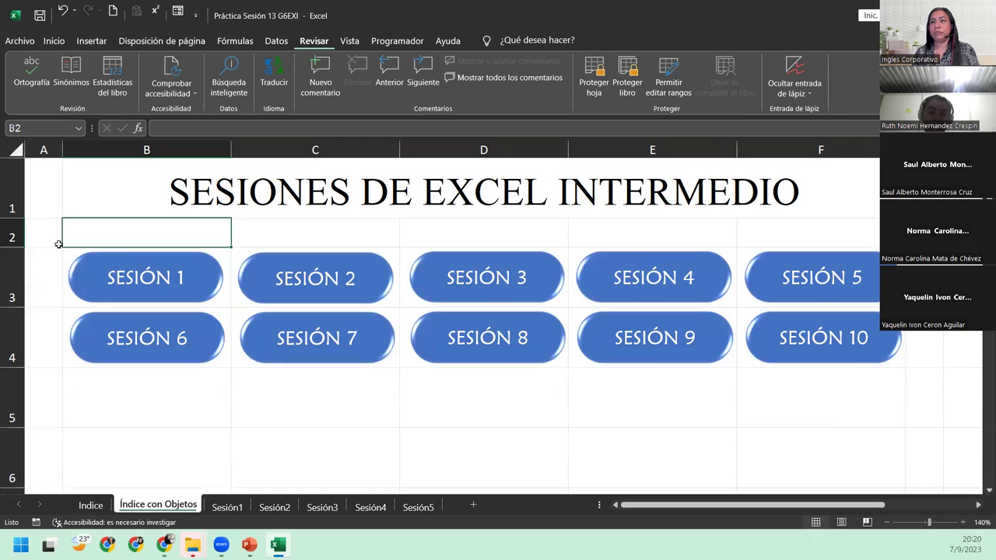
pyautogui.click(193, 426)
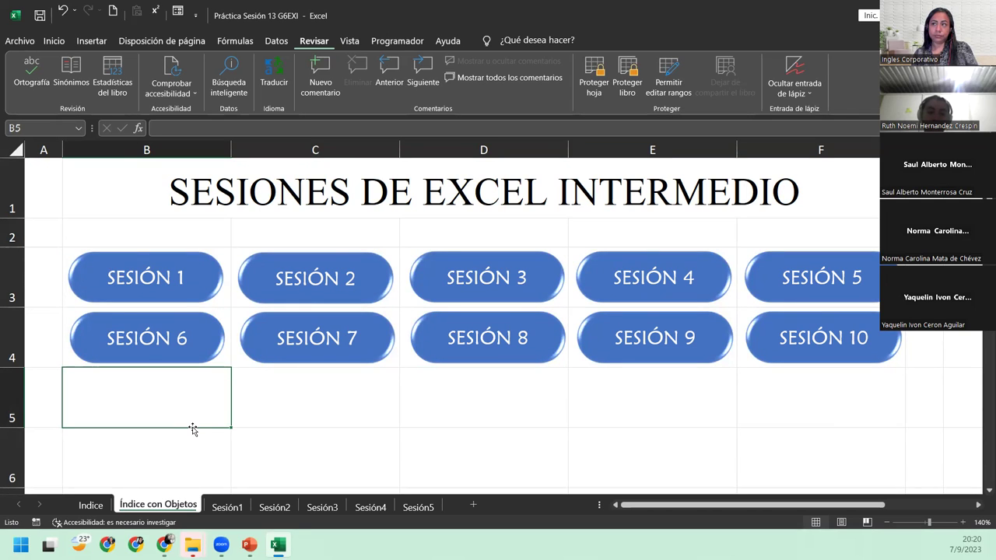
# - Follow the SESIÓN 7 link, return to the index, then trial-select and clear SESIÓN 7–10
pyautogui.rightClick(159, 339)
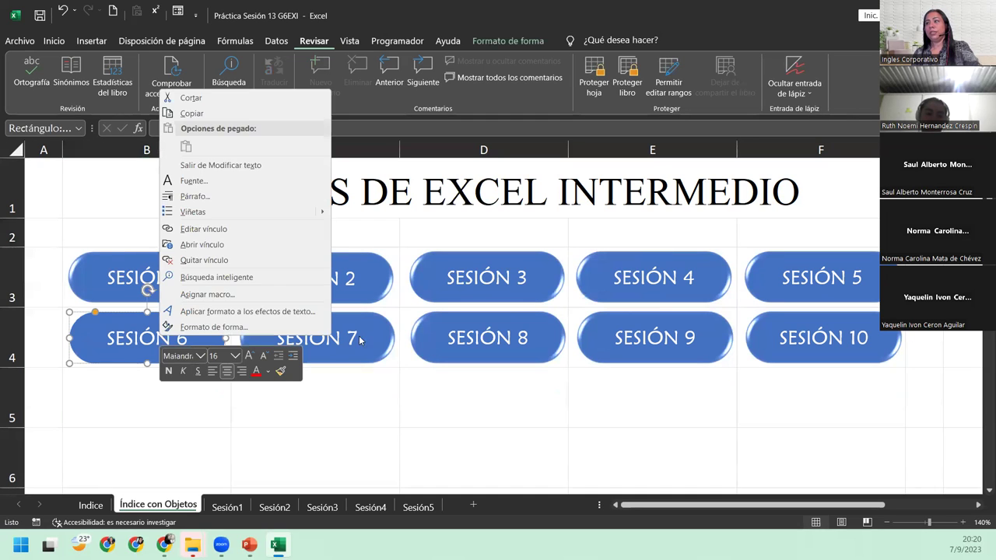
pyautogui.press('Escape')
pyautogui.click(379, 355)
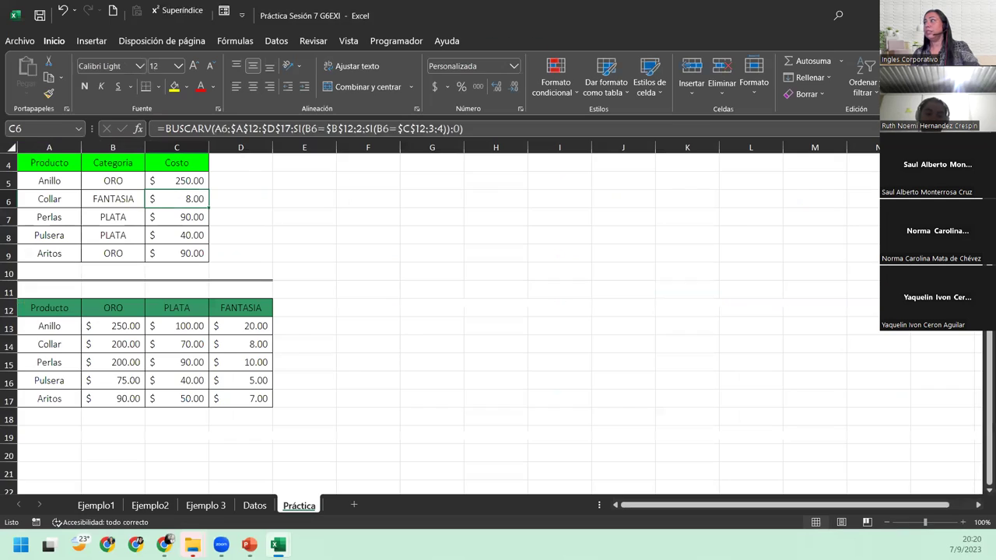
pyautogui.hotkey('alt', 'Tab')
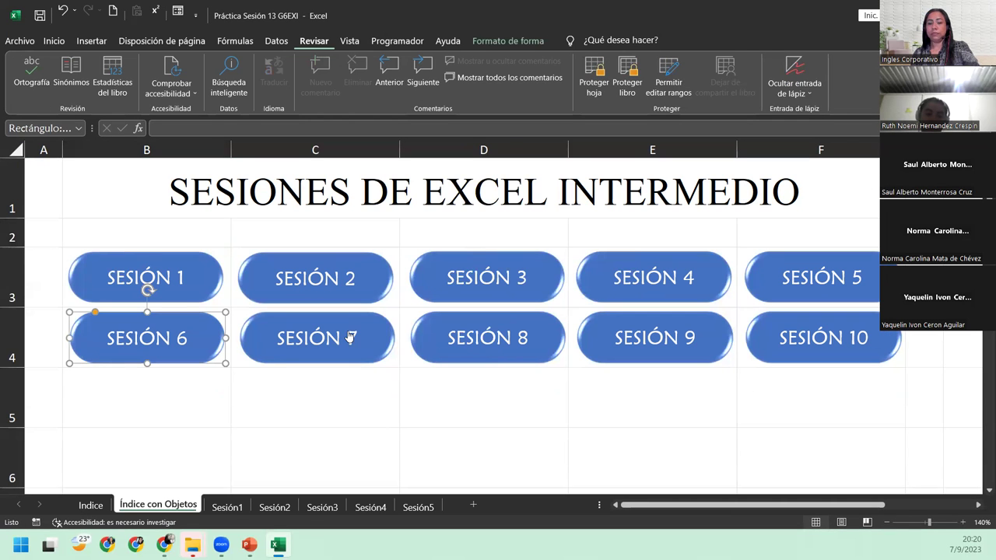
pyautogui.keyDown('ctrl'); pyautogui.click(349, 332); pyautogui.keyUp('ctrl')
pyautogui.keyDown('ctrl'); pyautogui.click(477, 332); pyautogui.keyUp('ctrl')
pyautogui.keyDown('ctrl'); pyautogui.click(616, 333); pyautogui.keyUp('ctrl')
pyautogui.keyDown('ctrl'); pyautogui.click(778, 335); pyautogui.keyUp('ctrl')
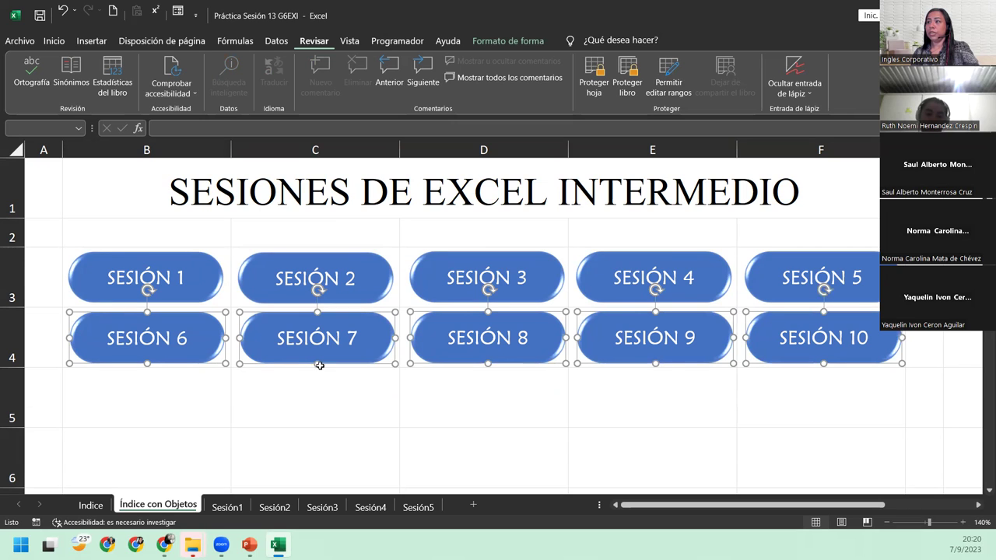
pyautogui.click(175, 385)
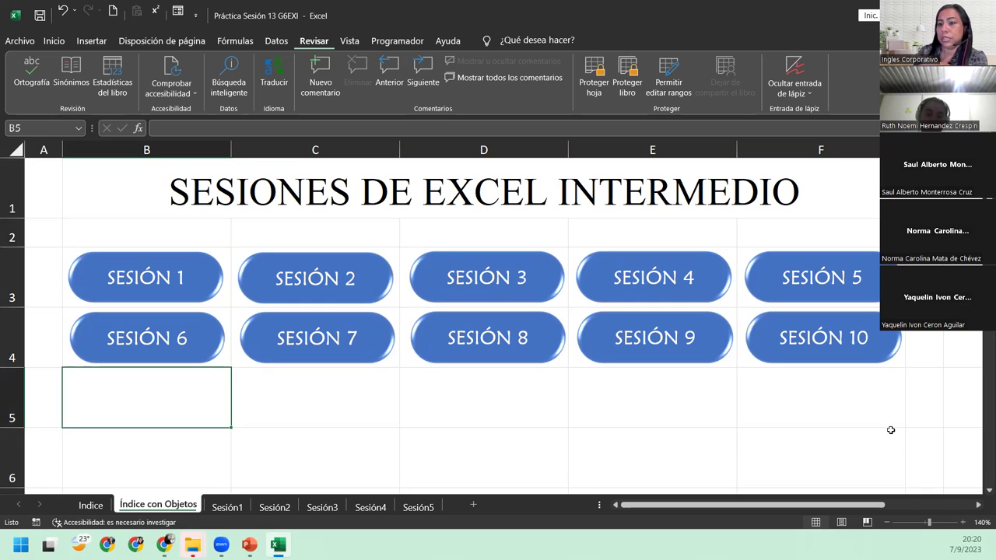
# - Select all five SESIÓN 6–10 buttons together
pyautogui.keyDown('ctrl'); pyautogui.click(193, 350); pyautogui.keyUp('ctrl')
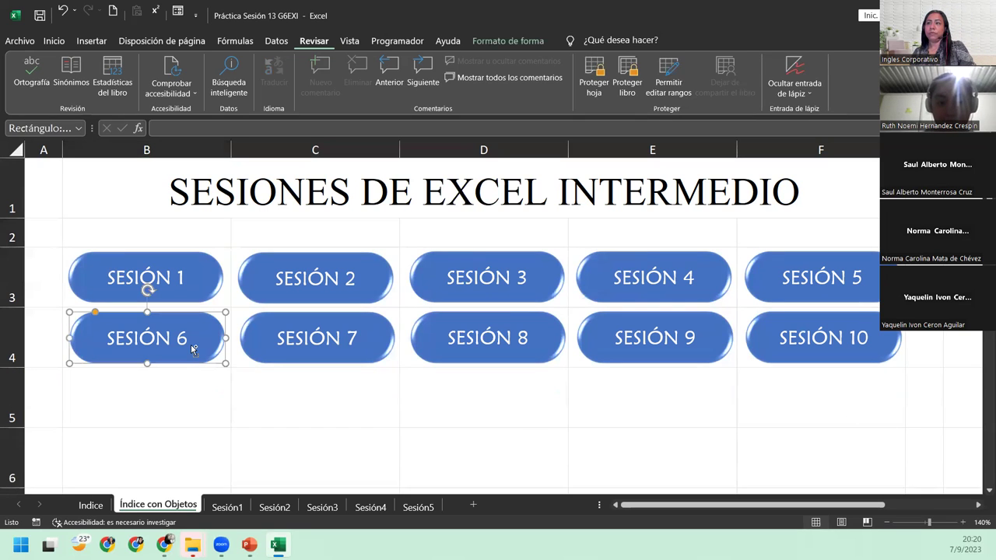
pyautogui.keyDown('ctrl'); pyautogui.click(327, 336); pyautogui.keyUp('ctrl')
pyautogui.keyDown('ctrl'); pyautogui.click(496, 333); pyautogui.keyUp('ctrl')
pyautogui.keyDown('ctrl'); pyautogui.click(595, 338); pyautogui.keyUp('ctrl')
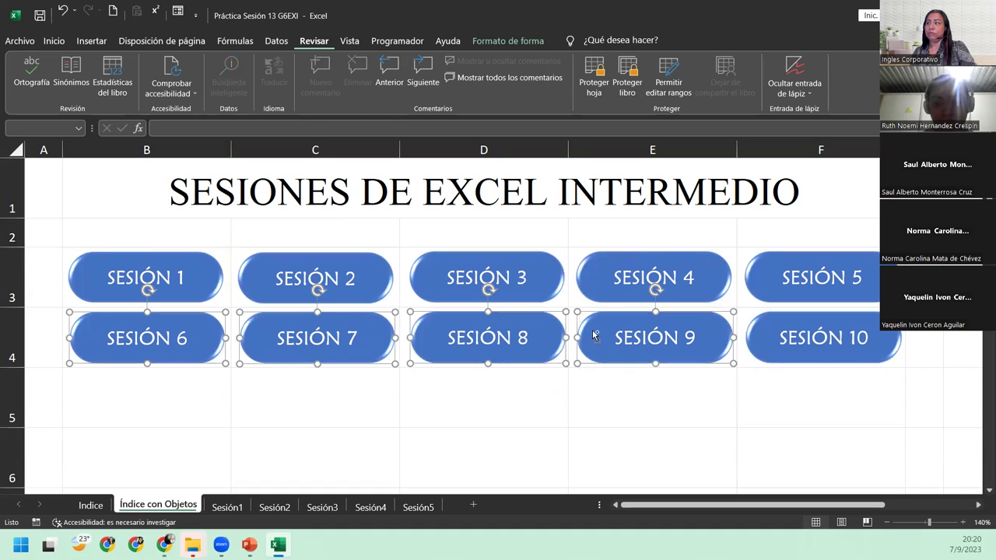
pyautogui.keyDown('ctrl'); pyautogui.click(781, 340); pyautogui.keyUp('ctrl')
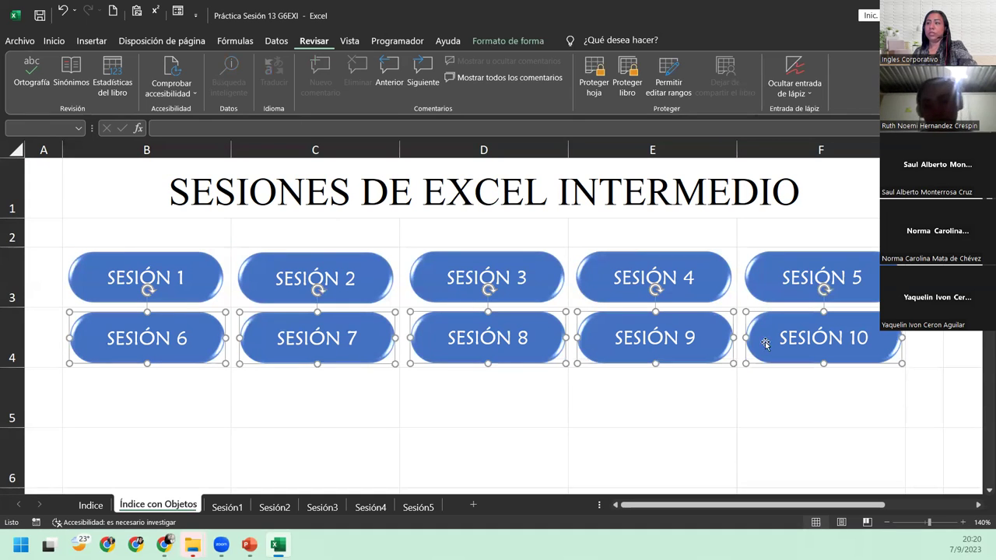
# - Paste the button copies at C6 and align them in row 5 under the originals
pyautogui.click(301, 460)
pyautogui.hotkey('ctrl', 'v')
pyautogui.moveTo(262, 438)
pyautogui.mouseDown()
pyautogui.moveTo(118, 377)
pyautogui.moveTo(102, 380)
pyautogui.mouseUp()
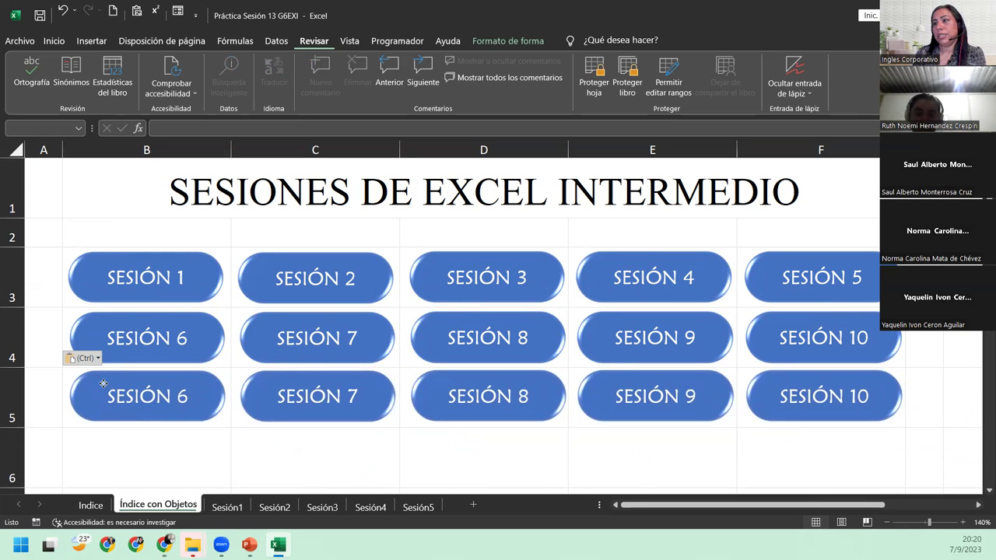
pyautogui.press('Down')
pyautogui.moveTo(103, 382); pyautogui.dragTo(103, 380)
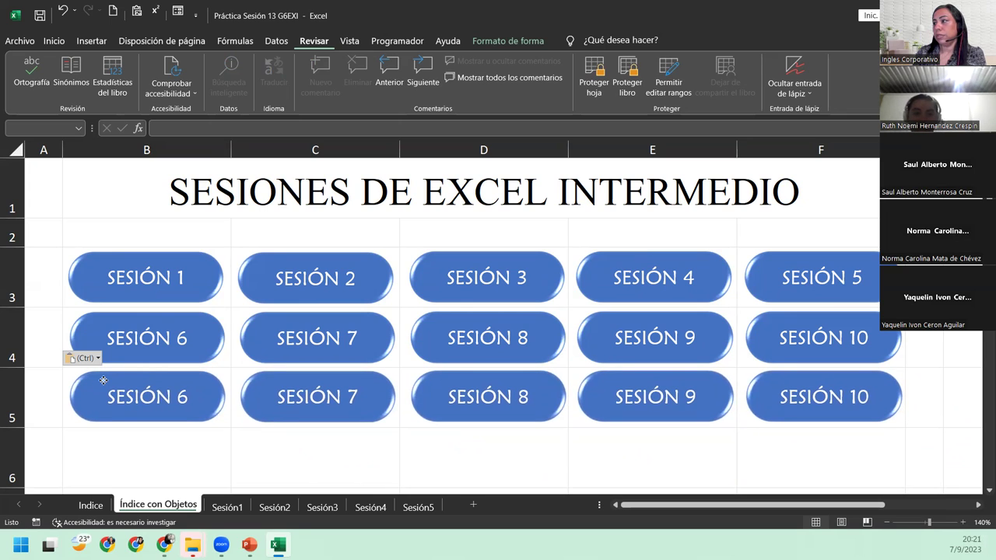
# - Renumber the first three copied buttons as SESIÓN 11, 12 and 13
pyautogui.click(148, 384)
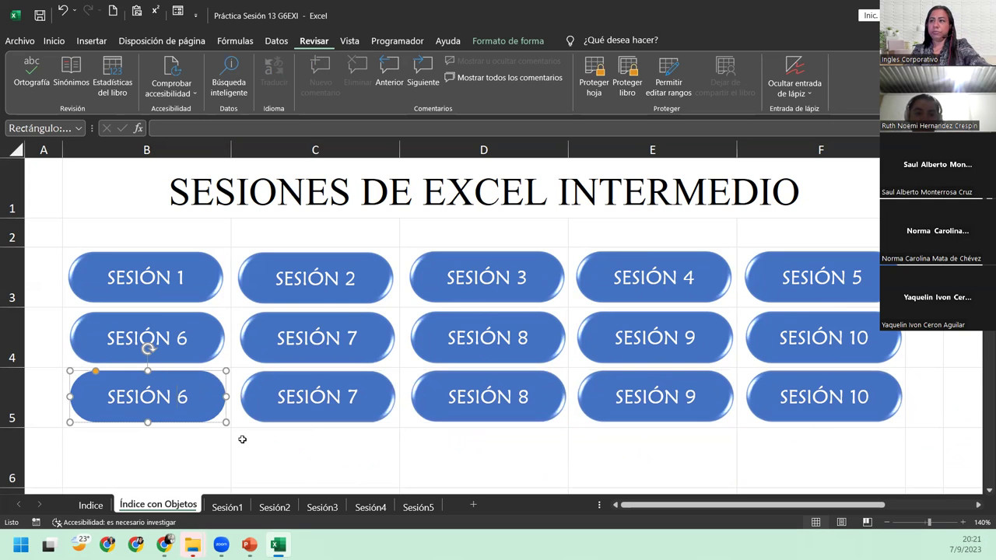
pyautogui.press('BackSpace')
pyautogui.write('11')
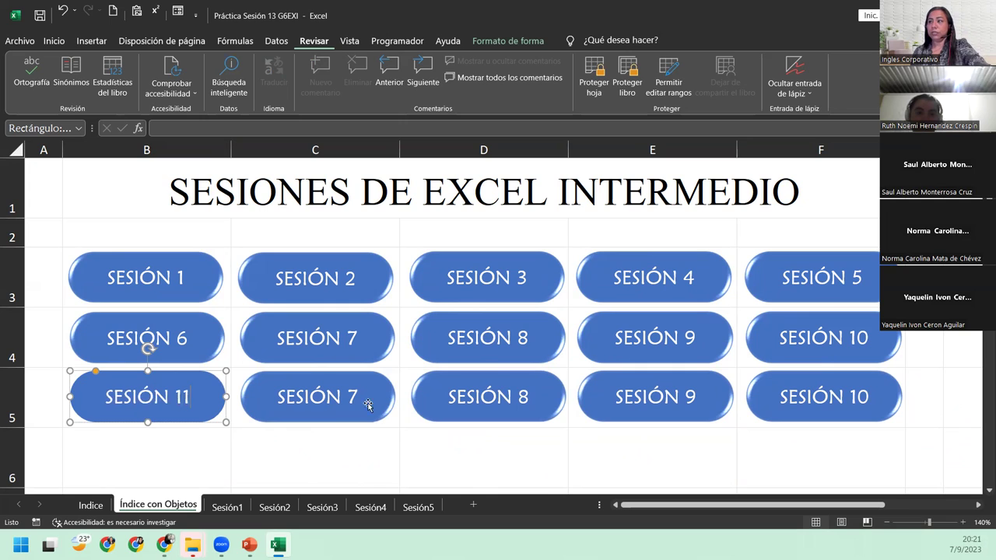
pyautogui.click(368, 404)
pyautogui.doubleClick(354, 397)
pyautogui.write('12')
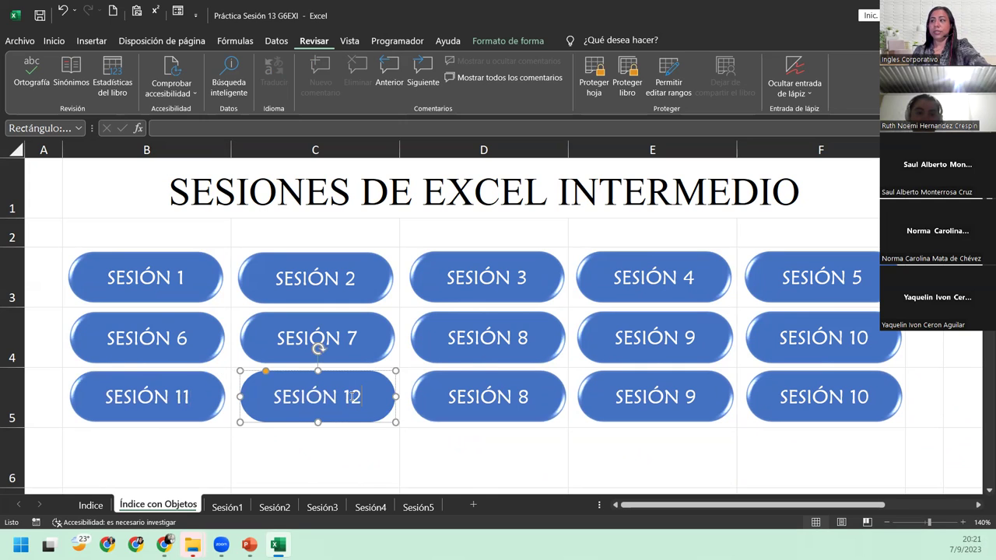
pyautogui.click(524, 397)
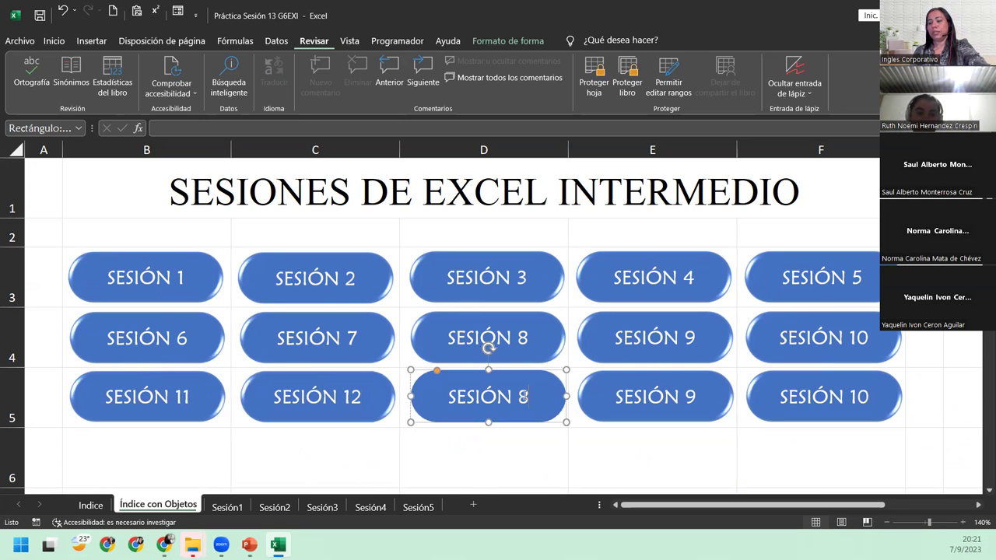
pyautogui.doubleClick(526, 397)
pyautogui.write('13')
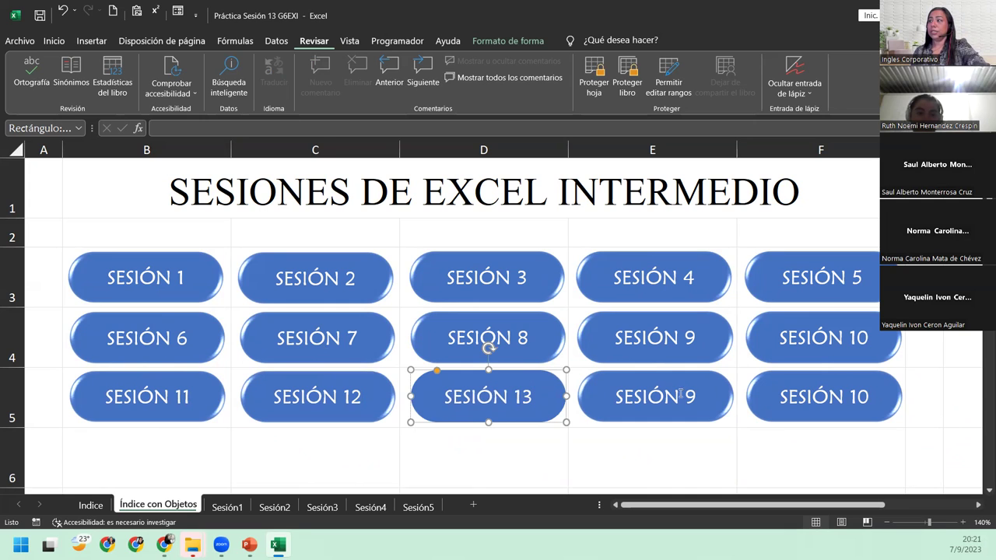
# - Renumber the last two copies as SESIÓN 14 and SESIÓN 15, then deselect them
pyautogui.keyDown('ctrl'); pyautogui.click(689, 397); pyautogui.keyUp('ctrl')
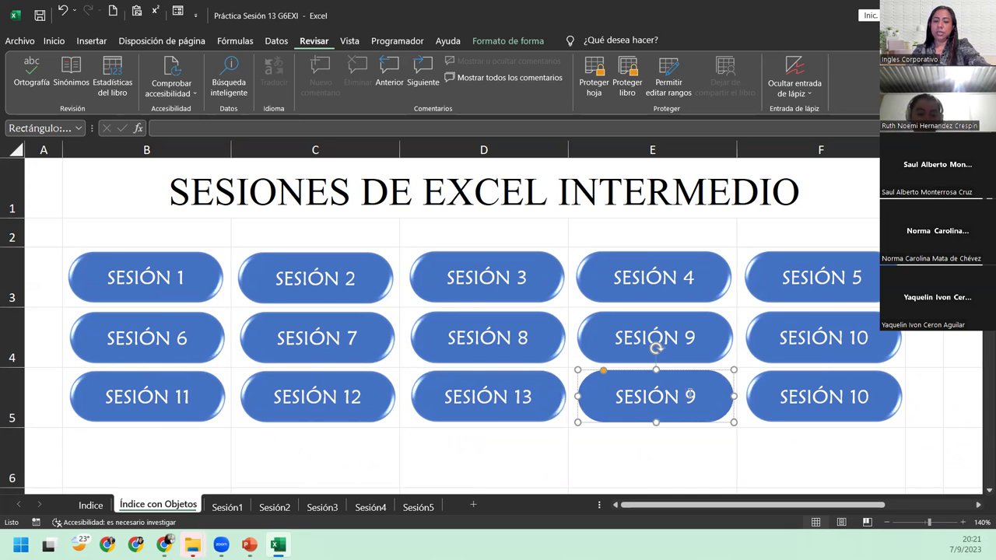
pyautogui.doubleClick(689, 396)
pyautogui.write('14')
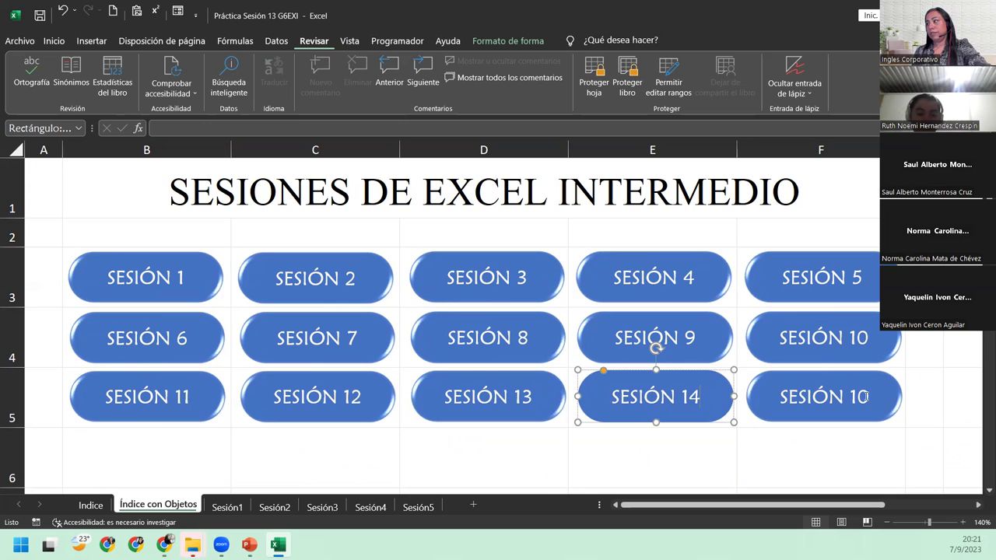
pyautogui.click(860, 399)
pyautogui.press('BackSpace')
pyautogui.write('5')
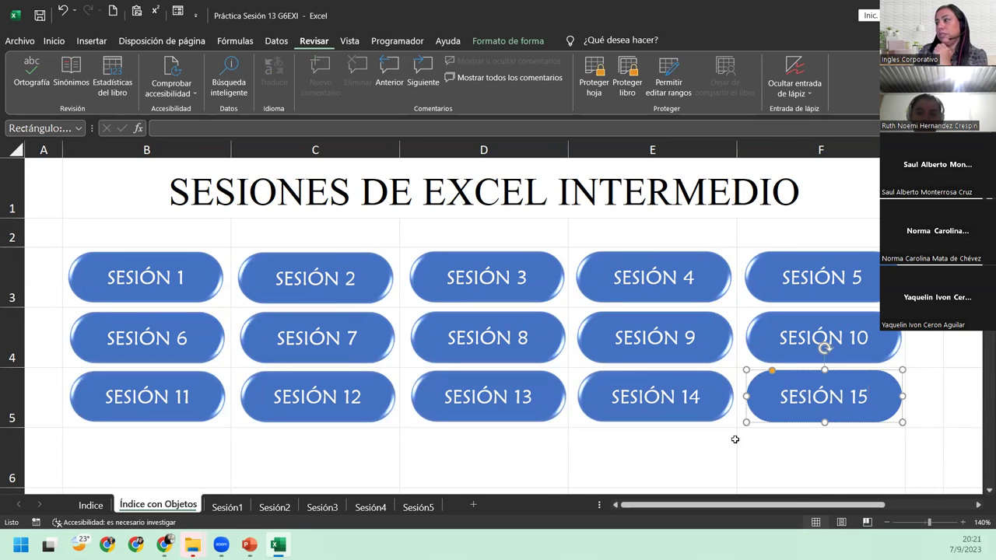
pyautogui.click(735, 441)
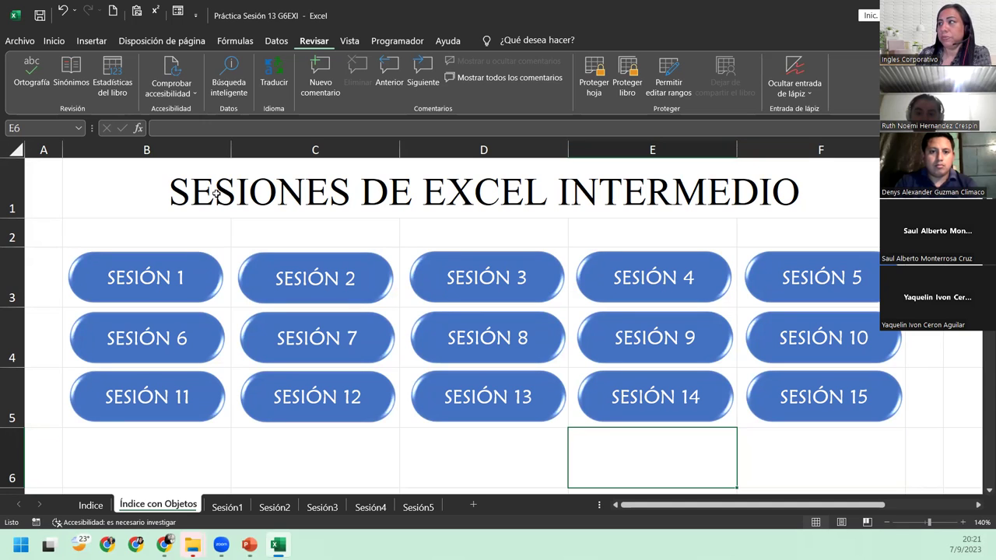
# - Relink SESIÓN 11 to the Práctica Sesión 11 file and SESIÓN 12 to Práctica Sesión 12 G6EXI
pyautogui.click(219, 463)
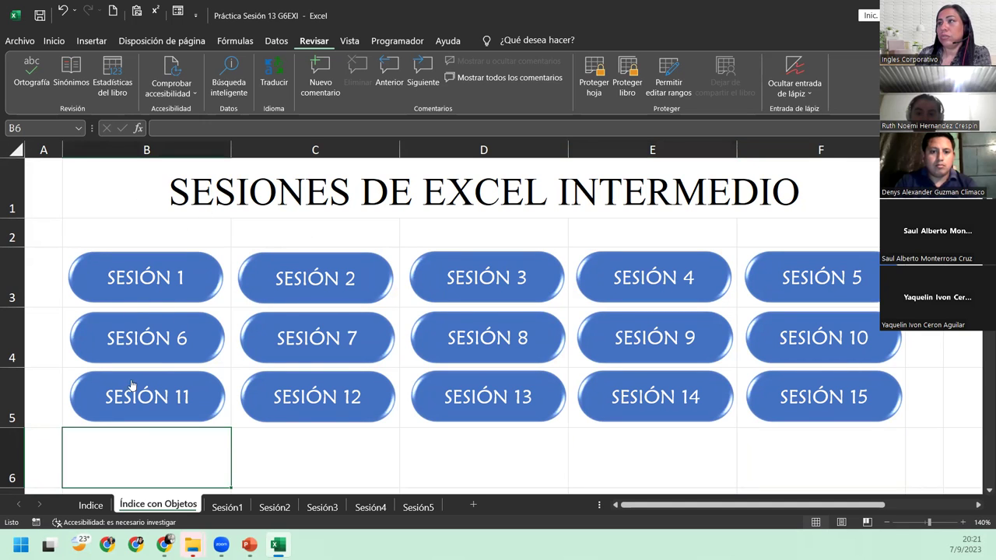
pyautogui.rightClick(212, 395)
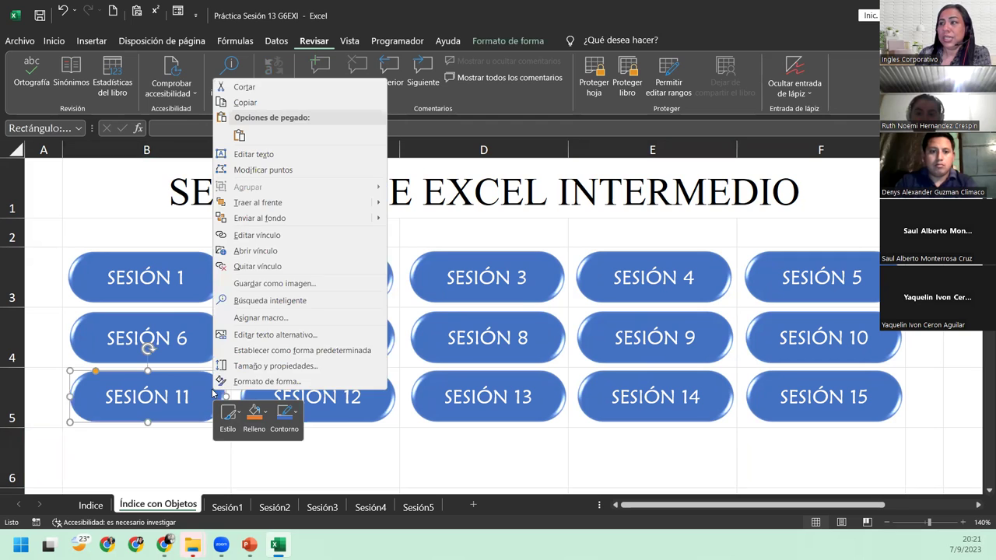
pyautogui.click(287, 235)
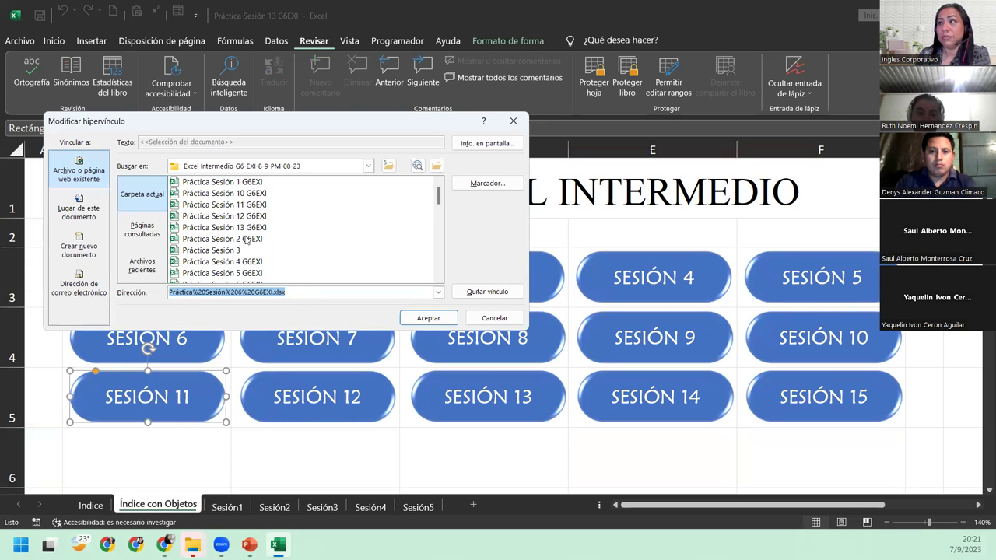
pyautogui.click(246, 207)
pyautogui.click(448, 319)
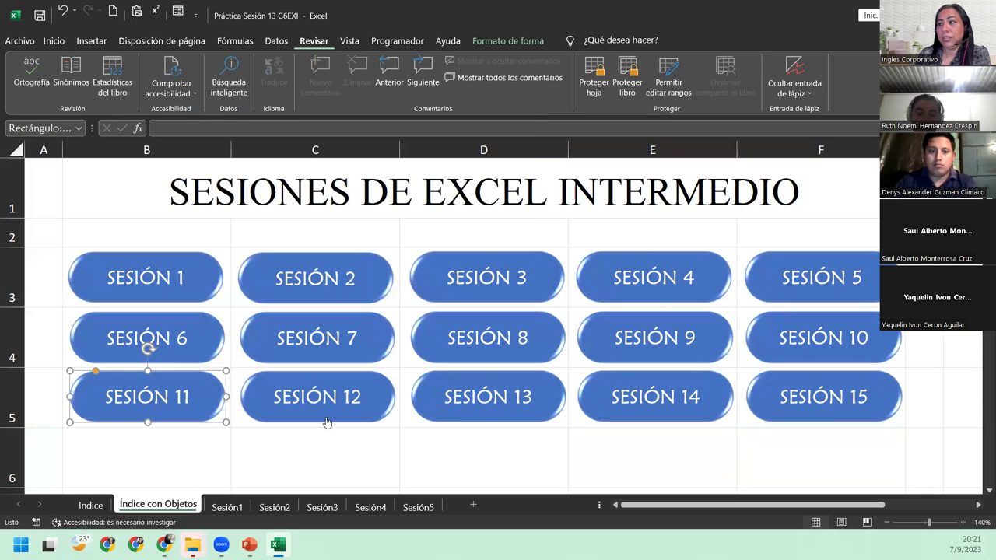
pyautogui.rightClick(315, 398)
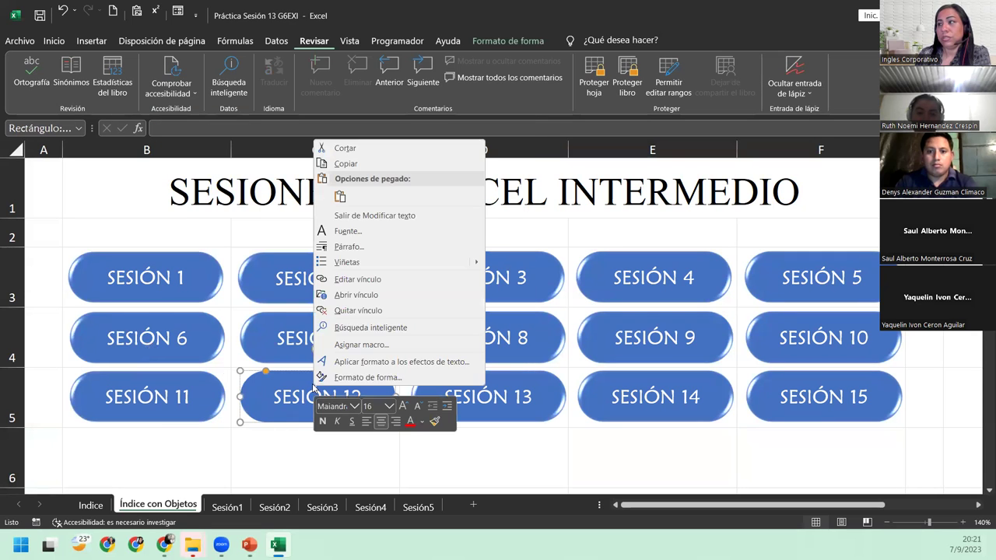
pyautogui.click(365, 276)
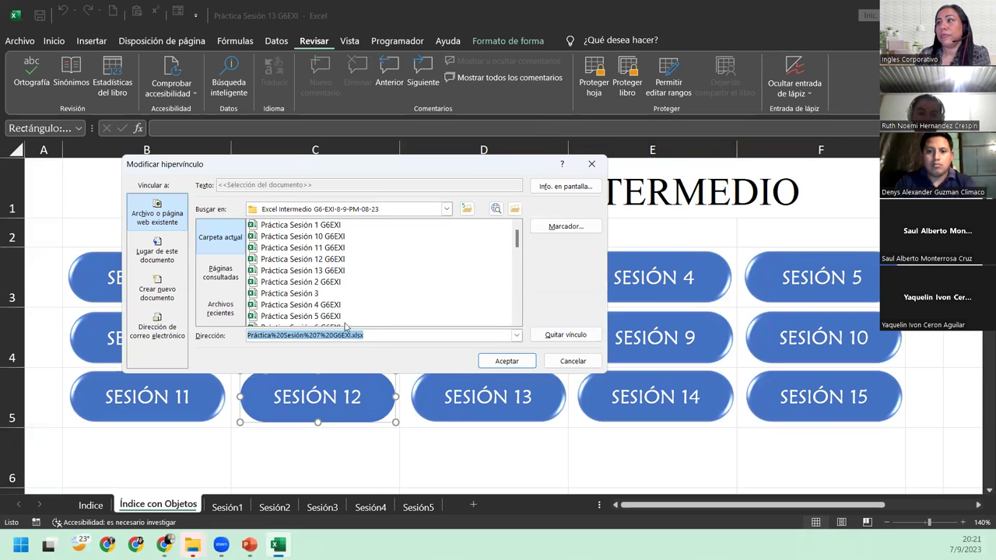
pyautogui.click(307, 259)
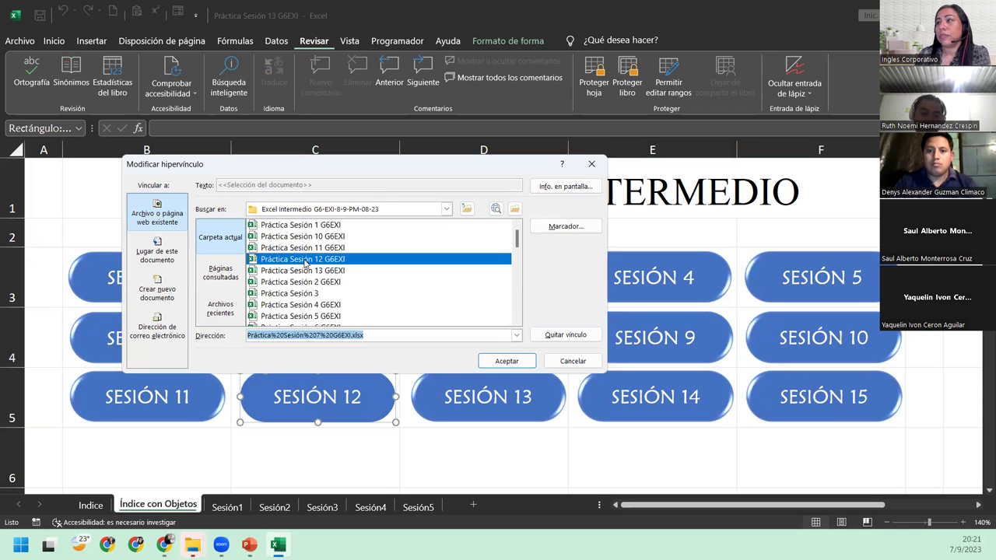
# - Link the SESIÓN 13 button to the Práctica Sesión 13 G6EXI workbook
pyautogui.click(514, 360)
pyautogui.rightClick(517, 393)
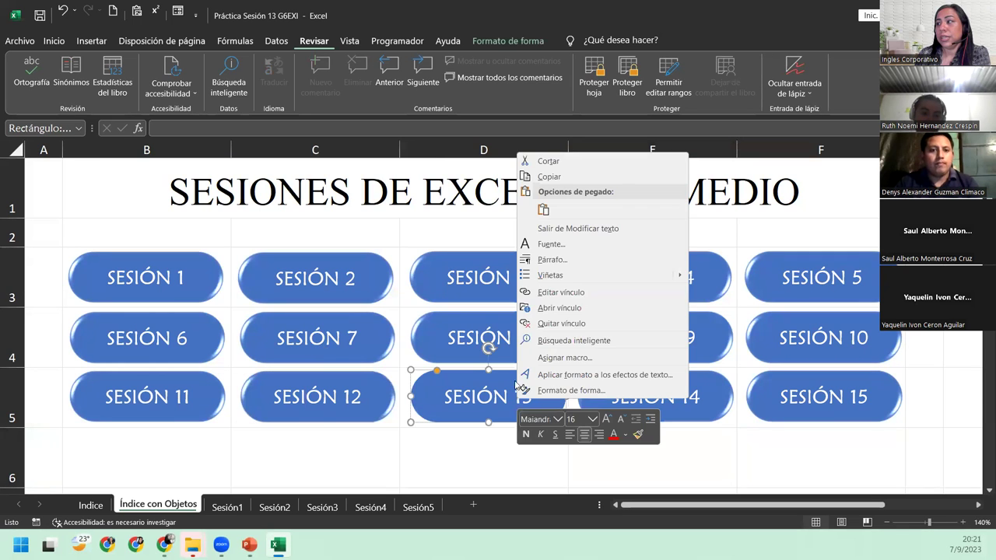
pyautogui.click(598, 293)
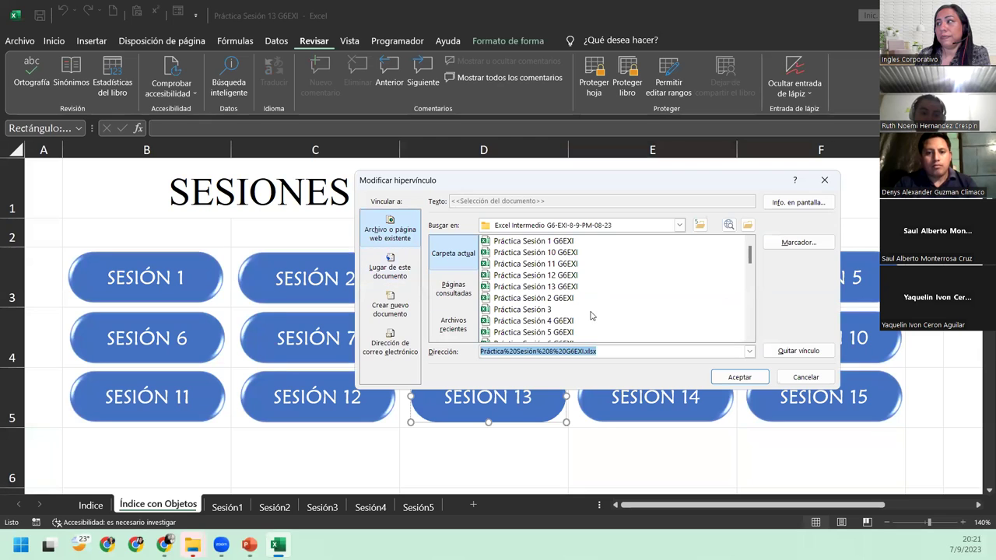
pyautogui.click(560, 286)
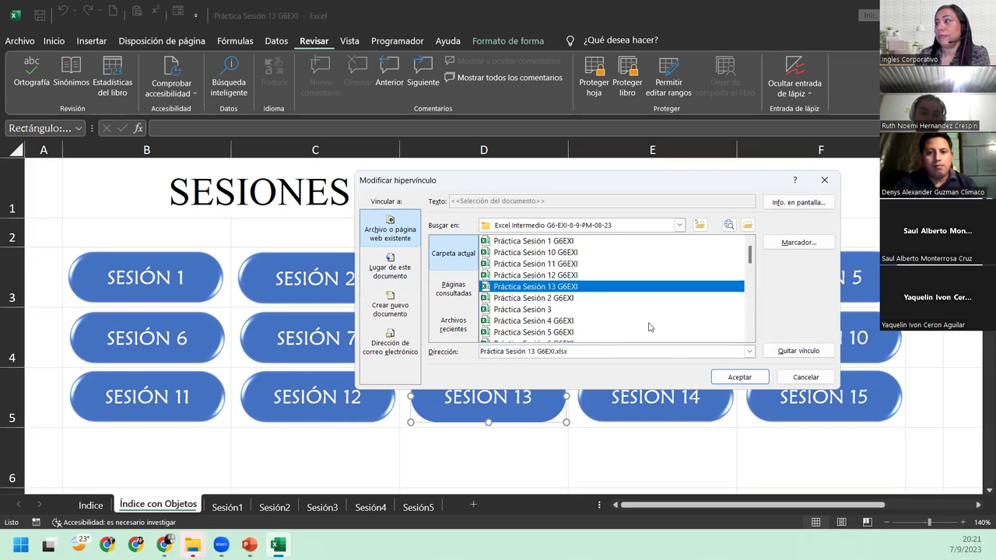
pyautogui.click(739, 378)
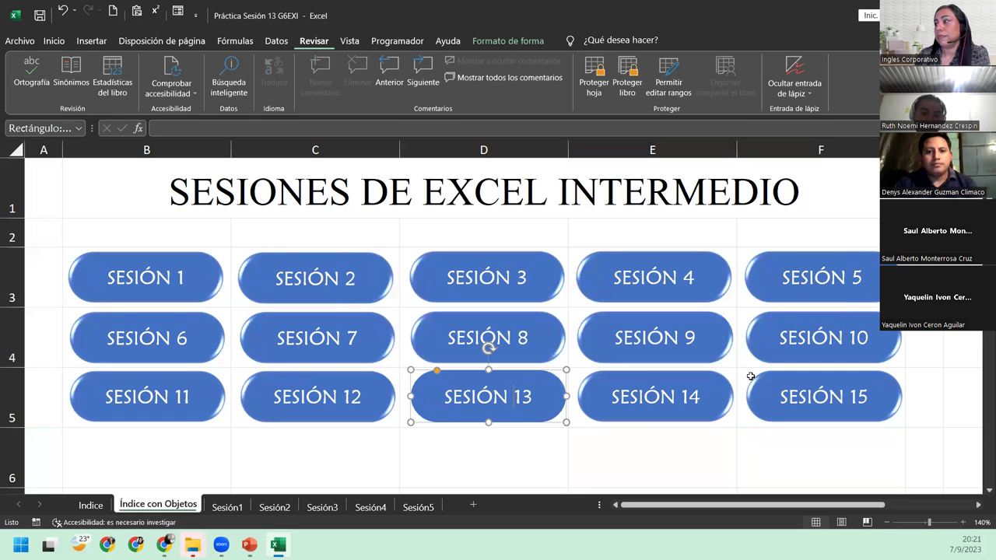
# - Test SESIÓN 14's link, then remove the links from SESIÓN 14 and SESIÓN 15
pyautogui.moveTo(655, 397)
pyautogui.click(656, 417)
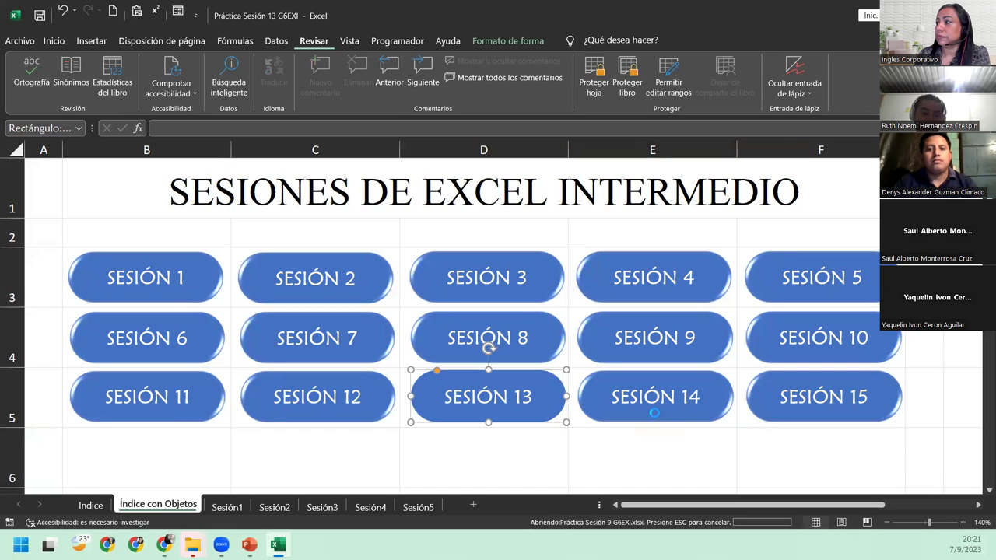
pyautogui.hotkey('alt', 'Tab')
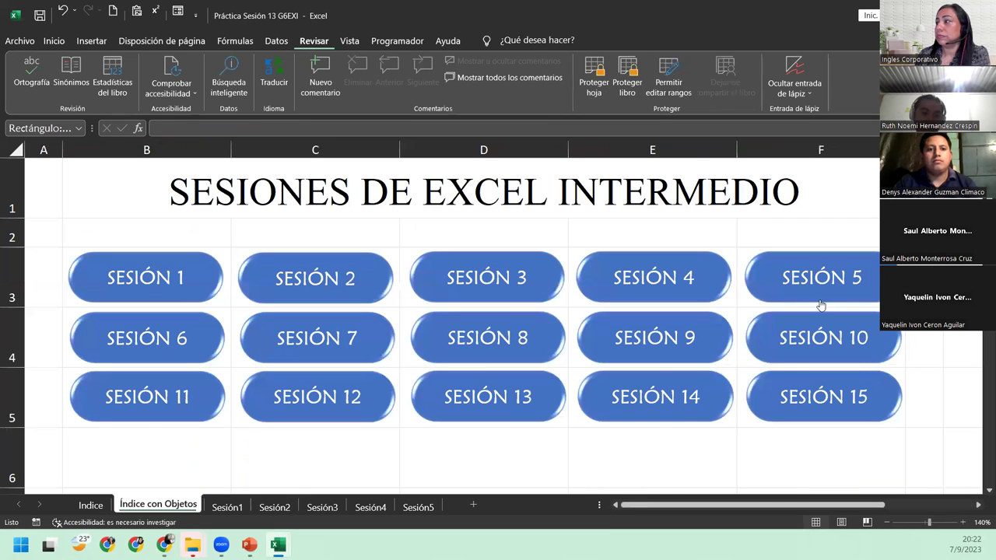
pyautogui.rightClick(684, 403)
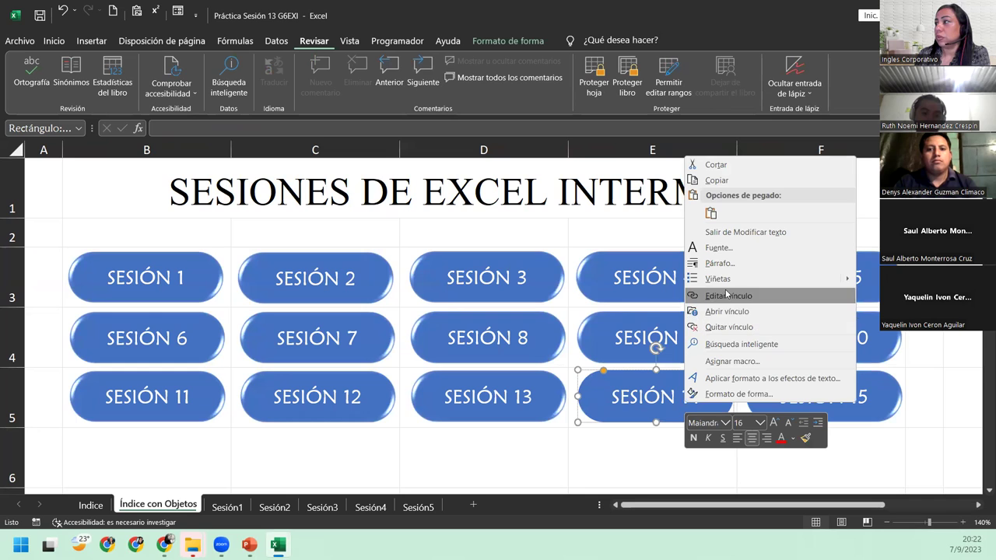
pyautogui.click(730, 327)
pyautogui.rightClick(796, 396)
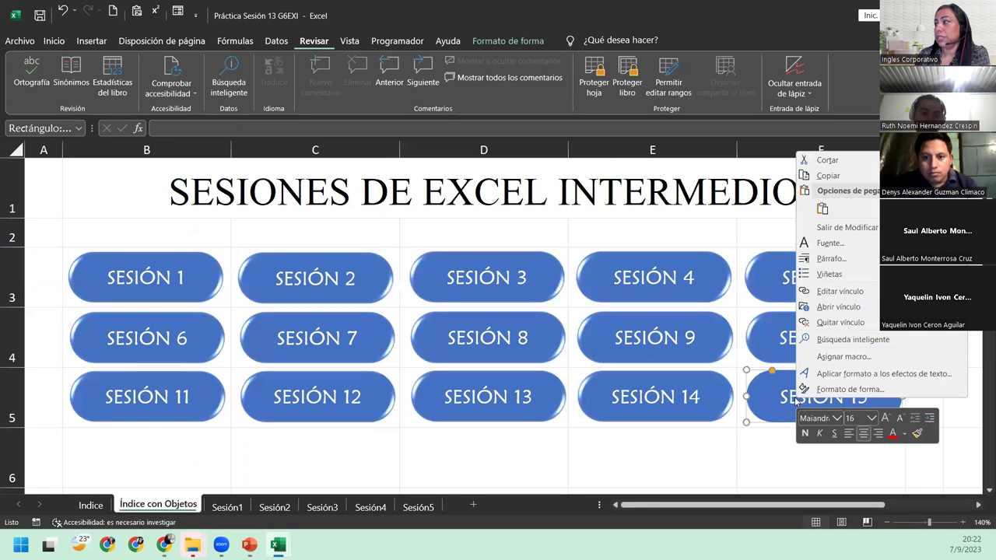
pyautogui.click(821, 322)
pyautogui.click(729, 442)
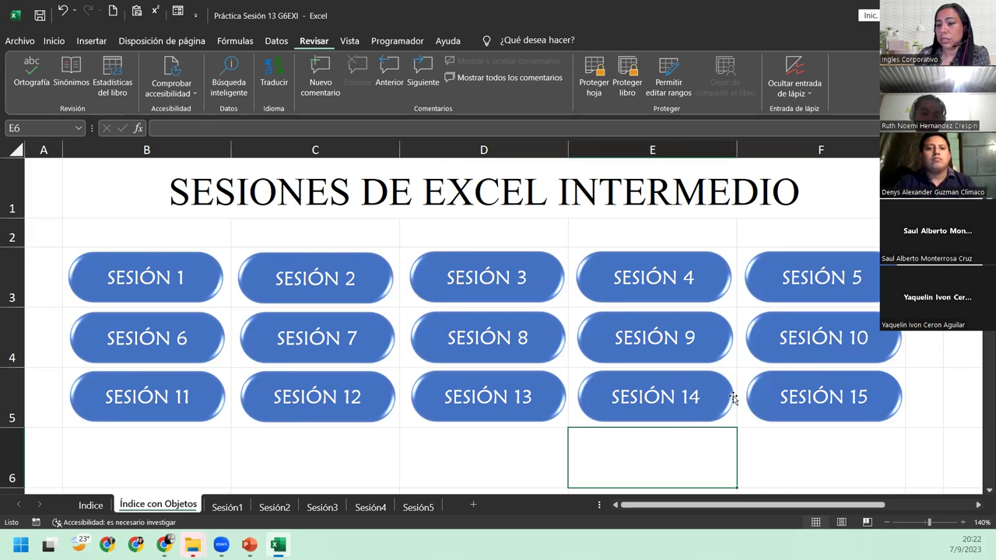
# - Select cell B6 and bring up the Disposición de página ribbon settings
pyautogui.click(221, 452)
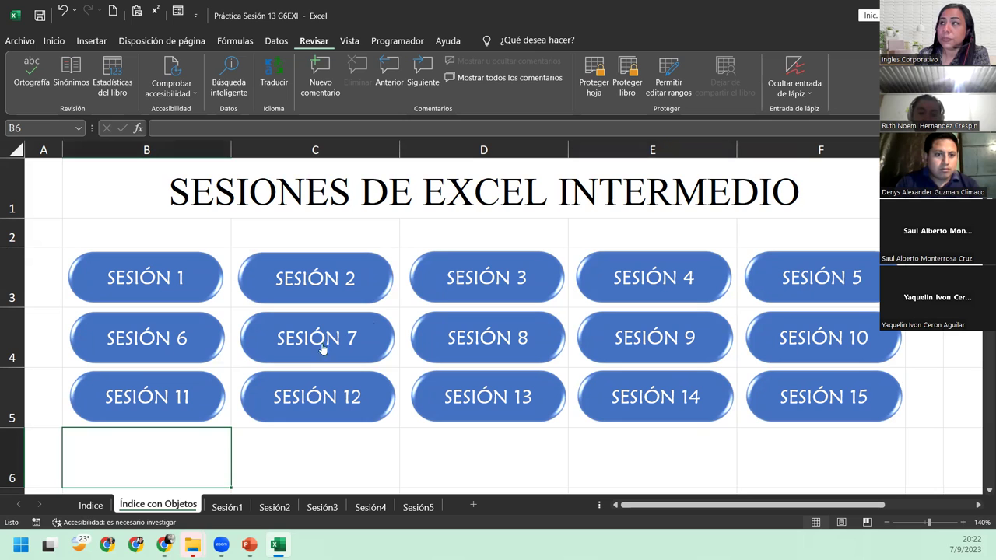
pyautogui.click(179, 42)
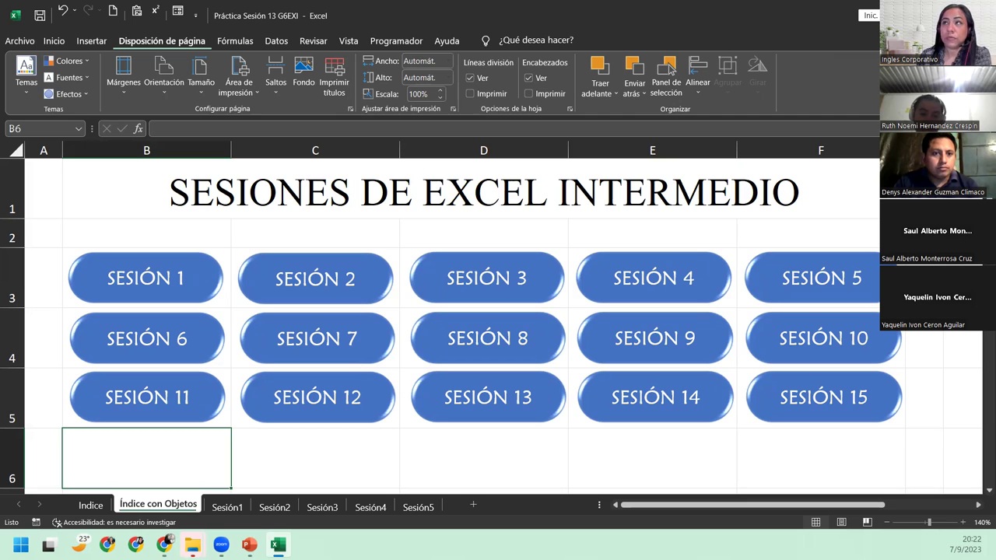
pyautogui.hotkey('alt', 'Tab')
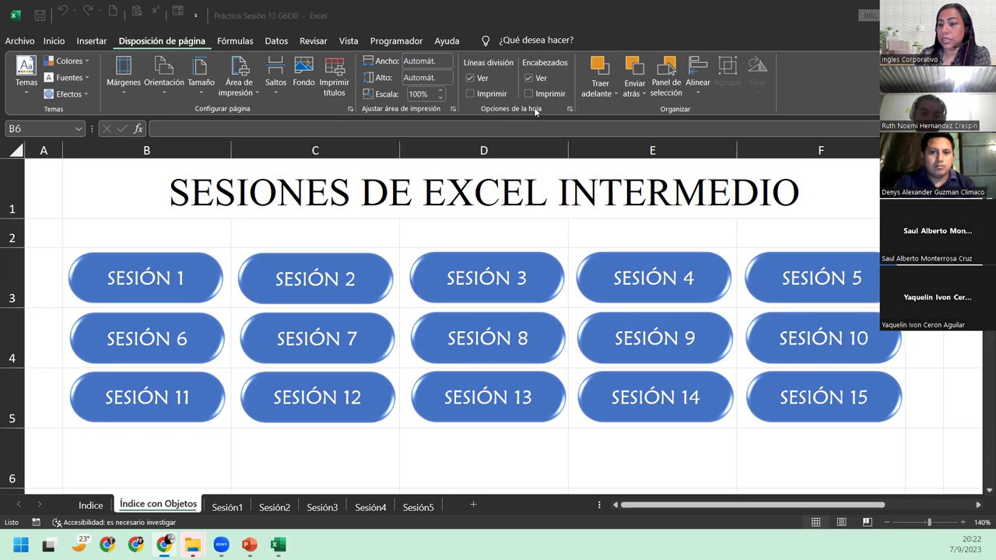
# - Hide gridlines and row/column headings, and zoom the index sheet to 150%
pyautogui.click(470, 78)
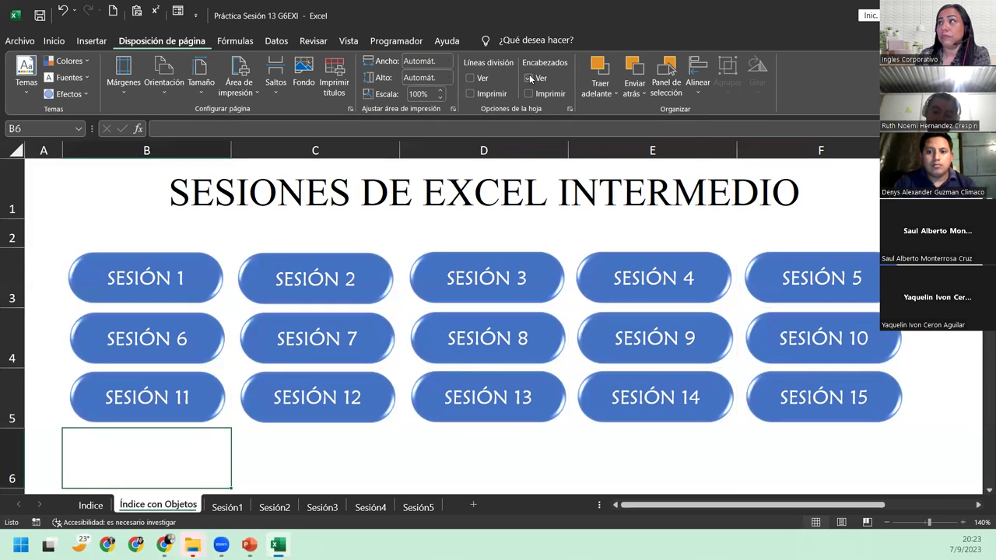
pyautogui.click(529, 78)
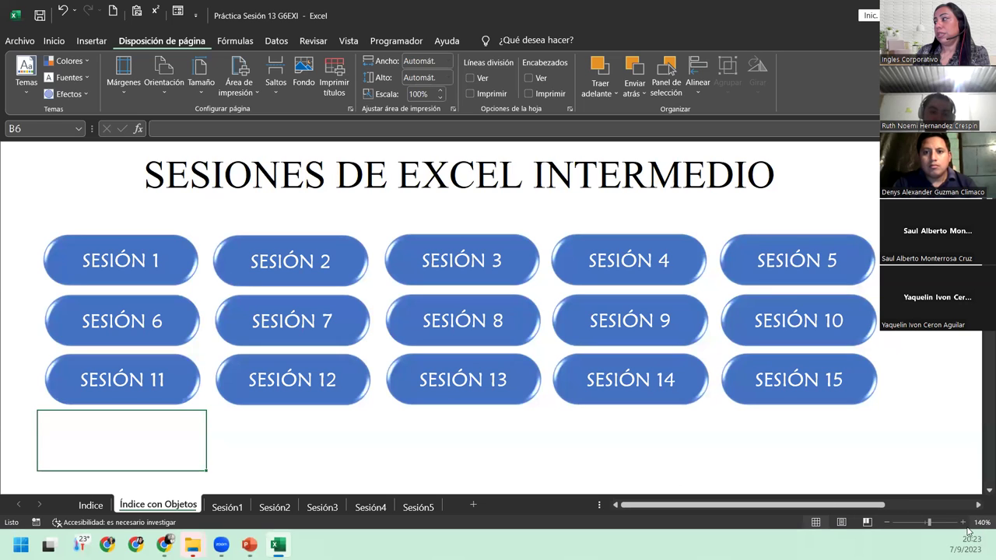
pyautogui.click(964, 522)
pyautogui.scroll(1, 856, 392)
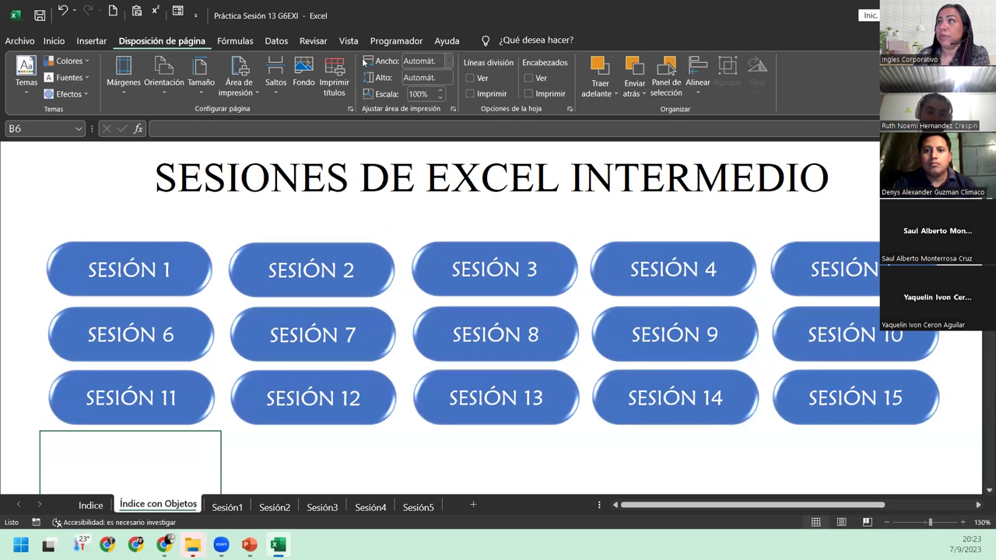
pyautogui.click(318, 44)
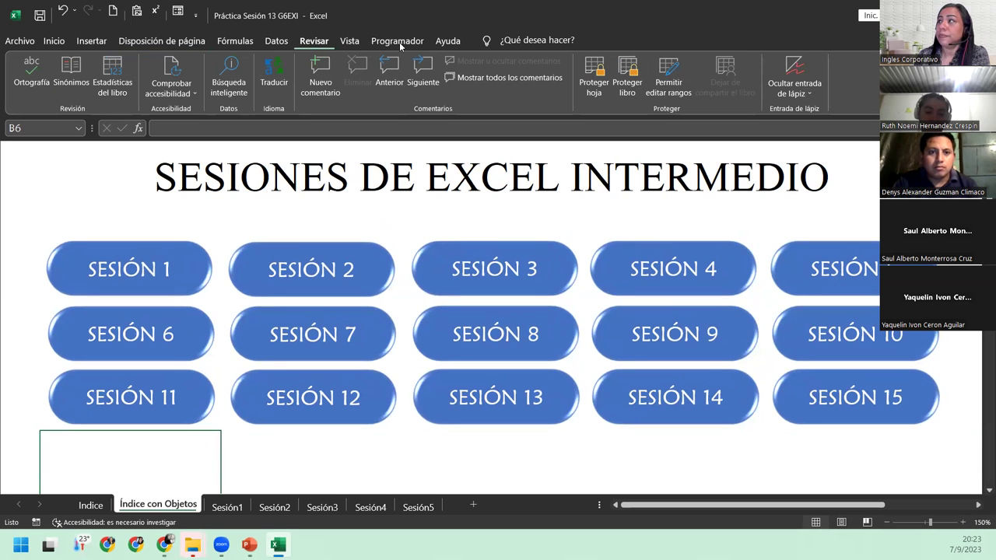
pyautogui.click(602, 85)
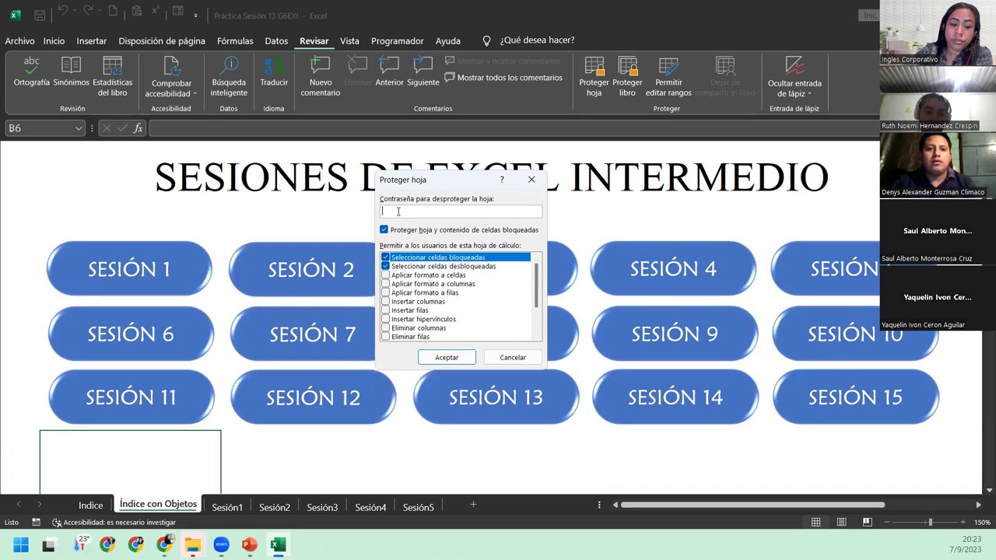
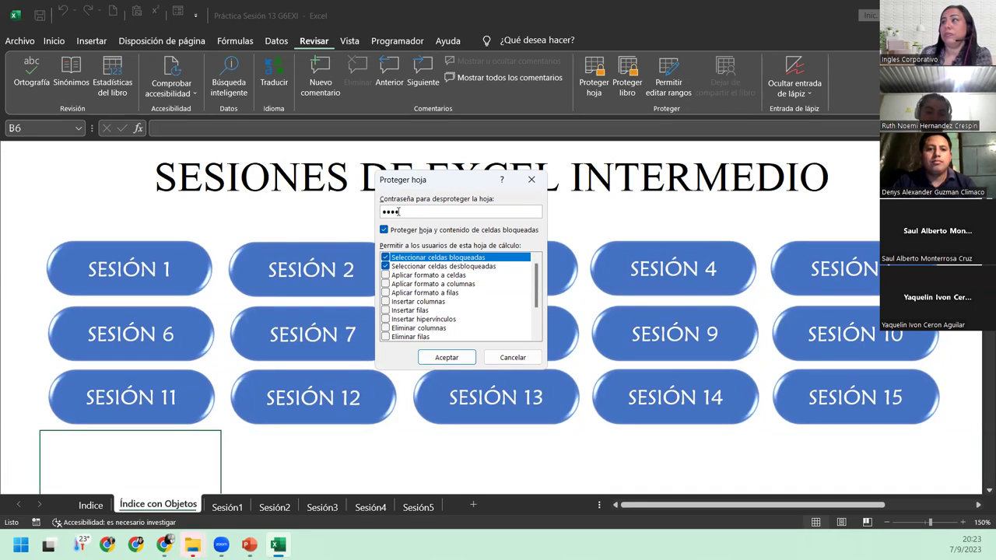
pyautogui.click(385, 266)
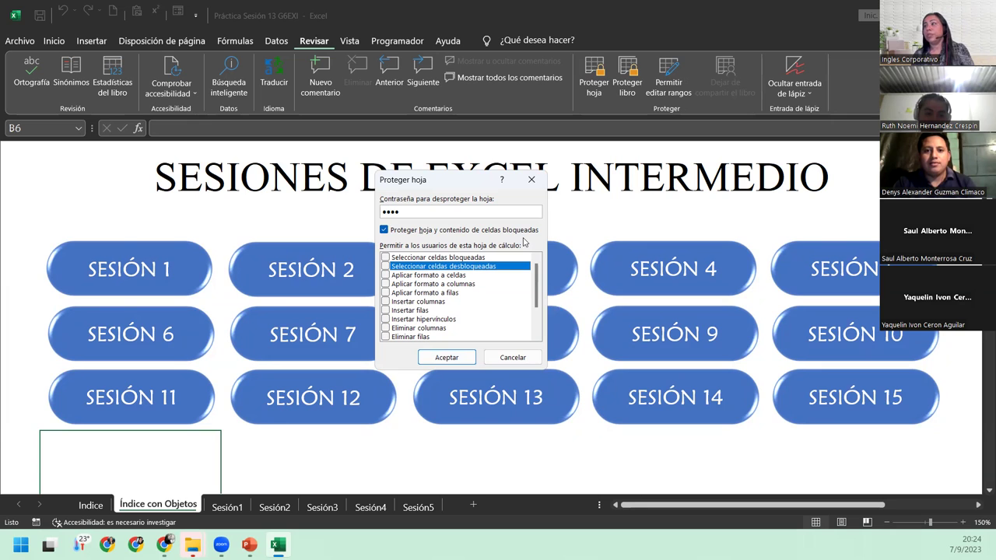
pyautogui.click(532, 179)
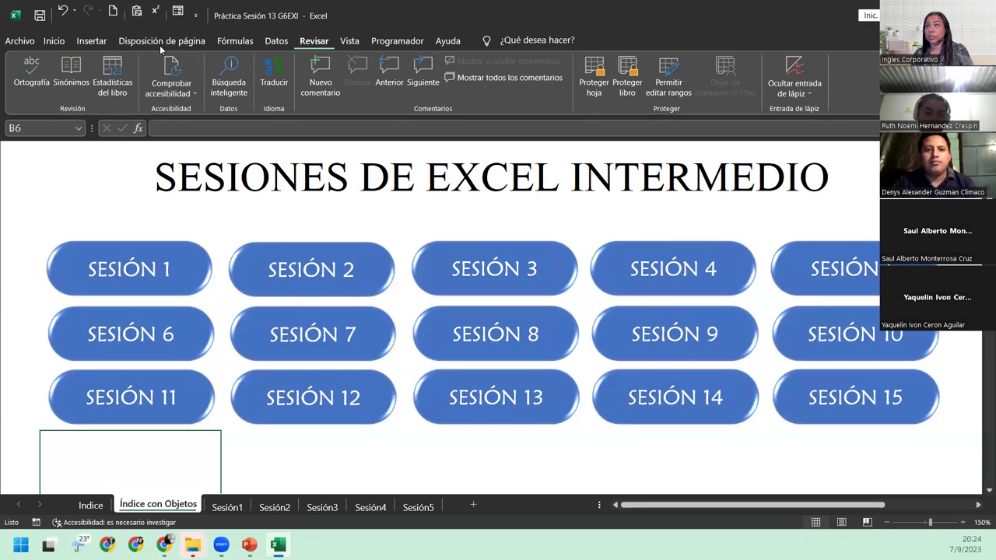
# - Return to the Disposición de página ribbon settings for the index sheet
pyautogui.click(180, 44)
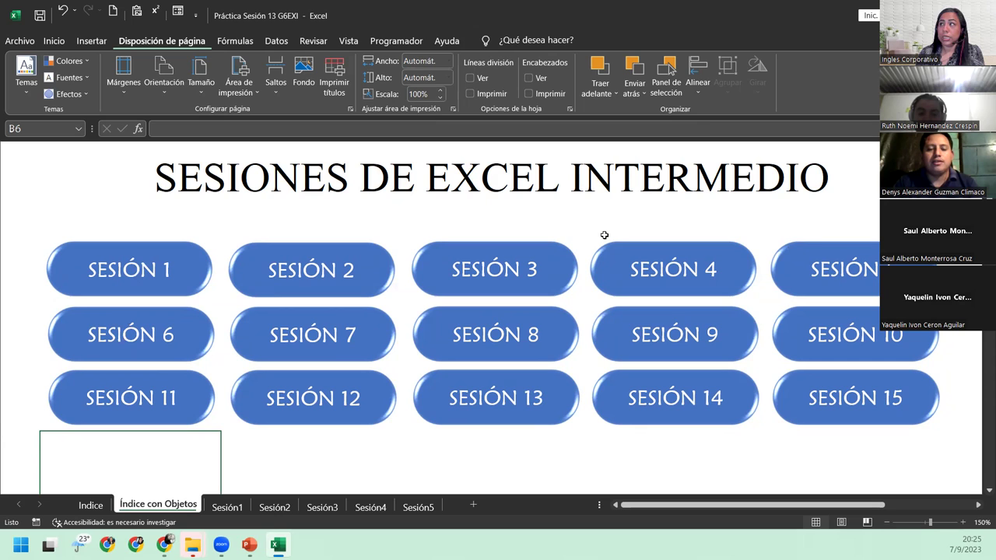
# - Protect the index sheet with a password, disallowing selection of any cells
pyautogui.click(315, 41)
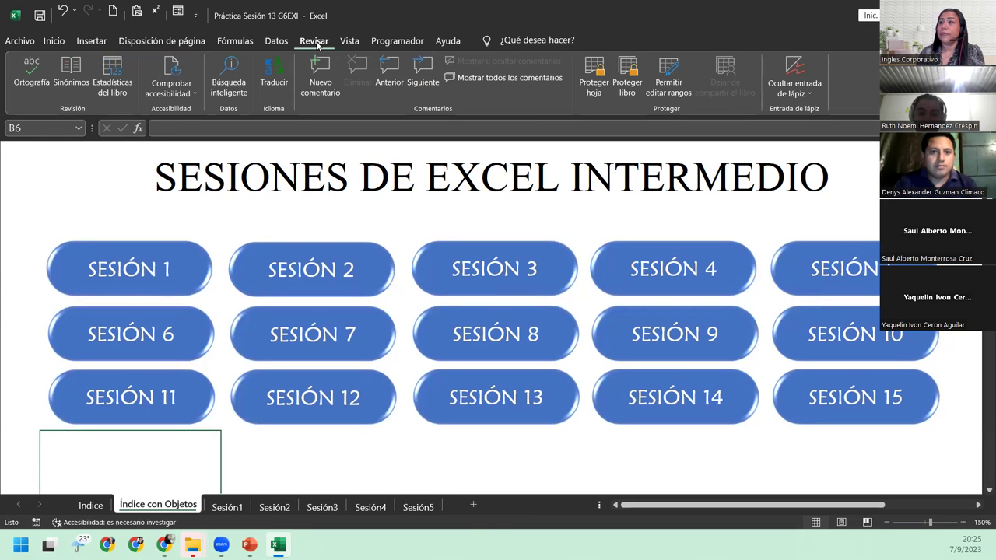
pyautogui.click(589, 88)
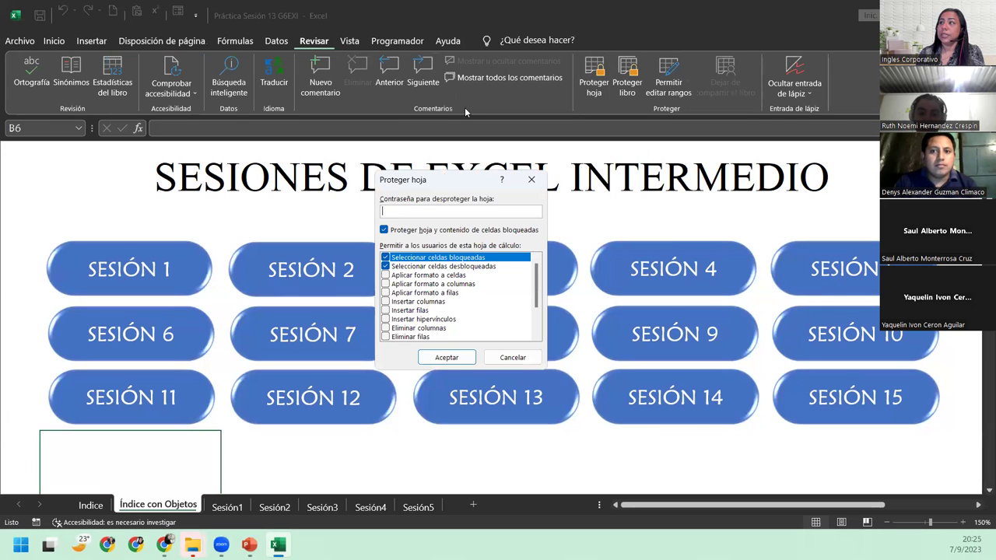
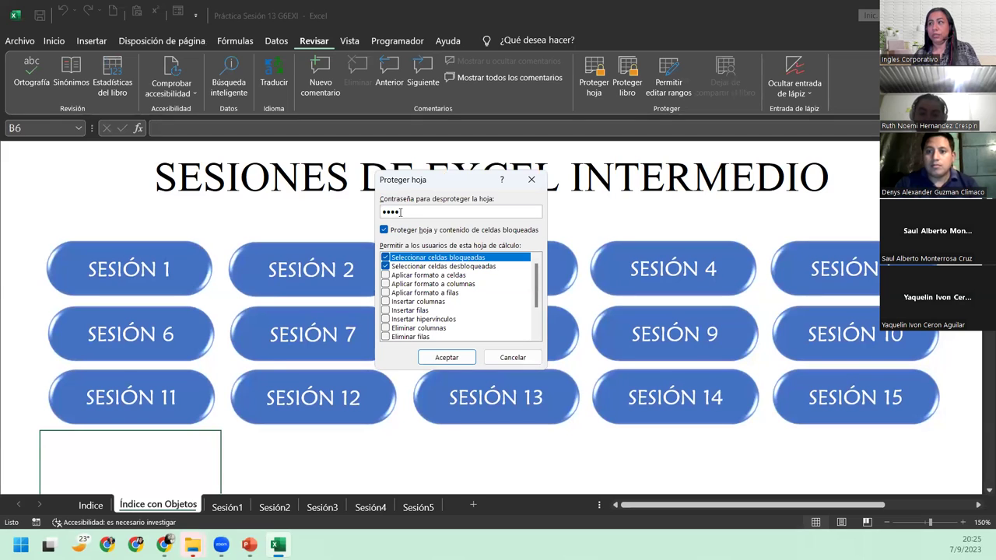
pyautogui.click(385, 266)
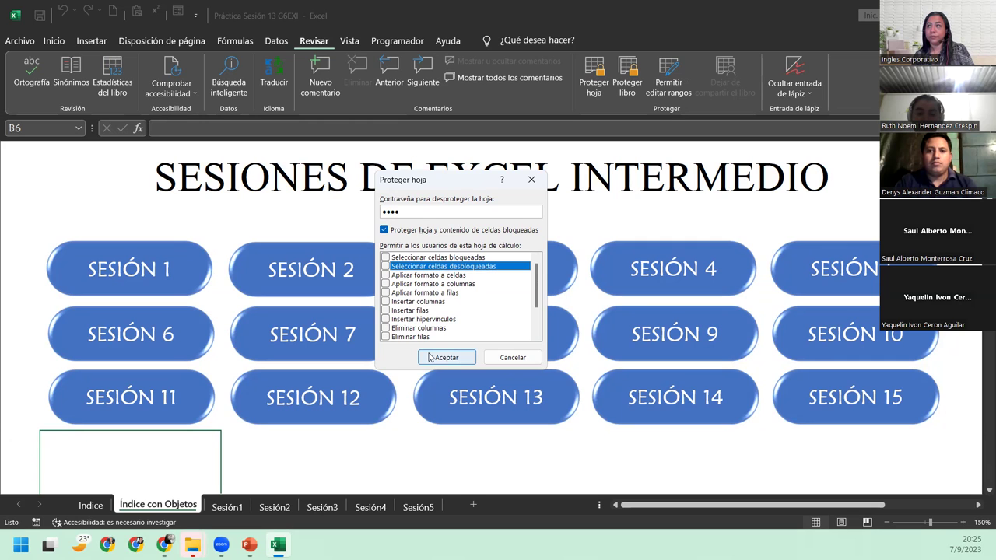
pyautogui.click(431, 357)
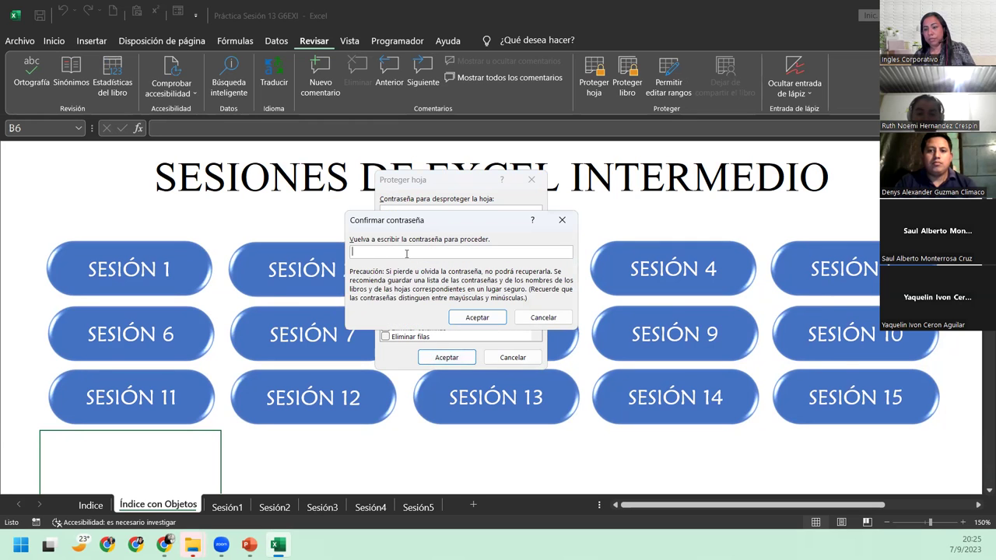
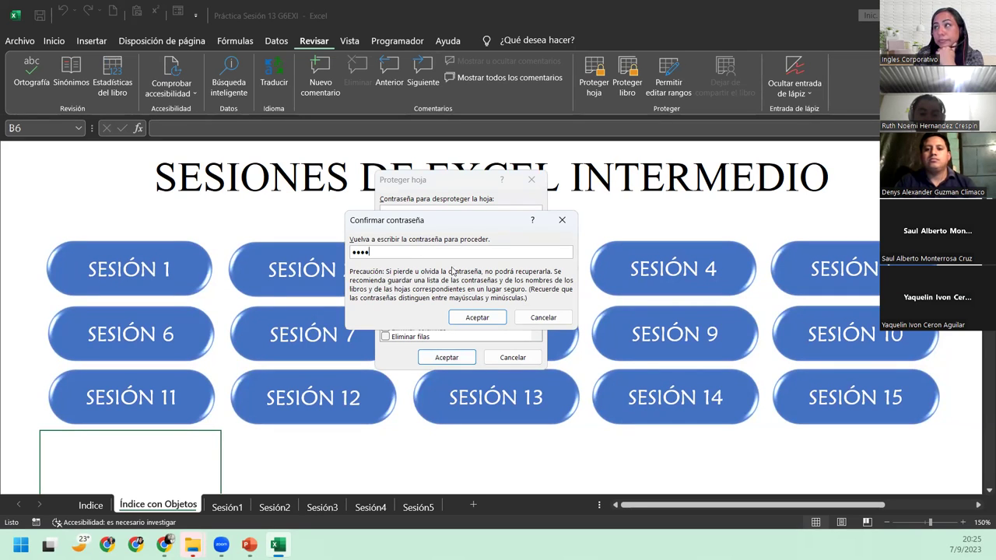
pyautogui.click(472, 317)
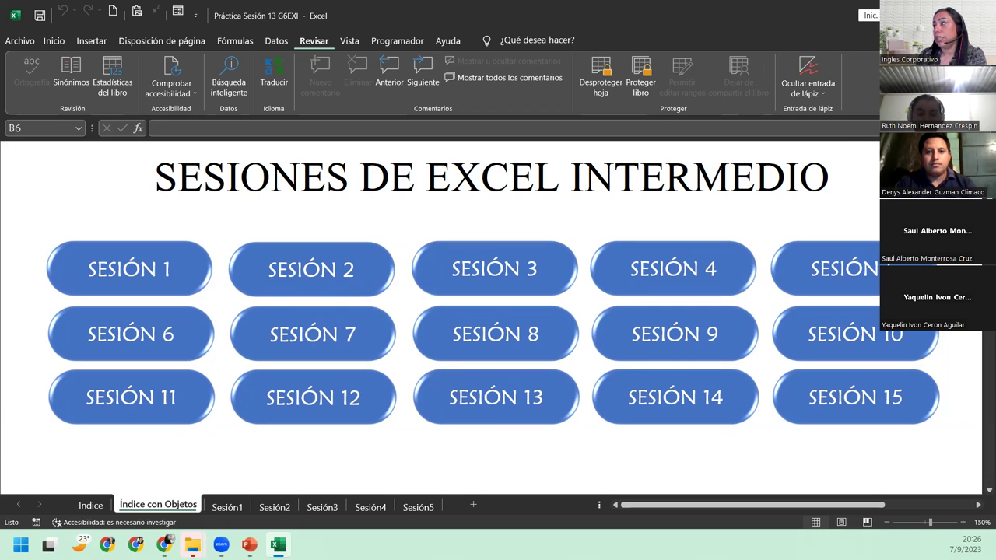
pyautogui.click(295, 265)
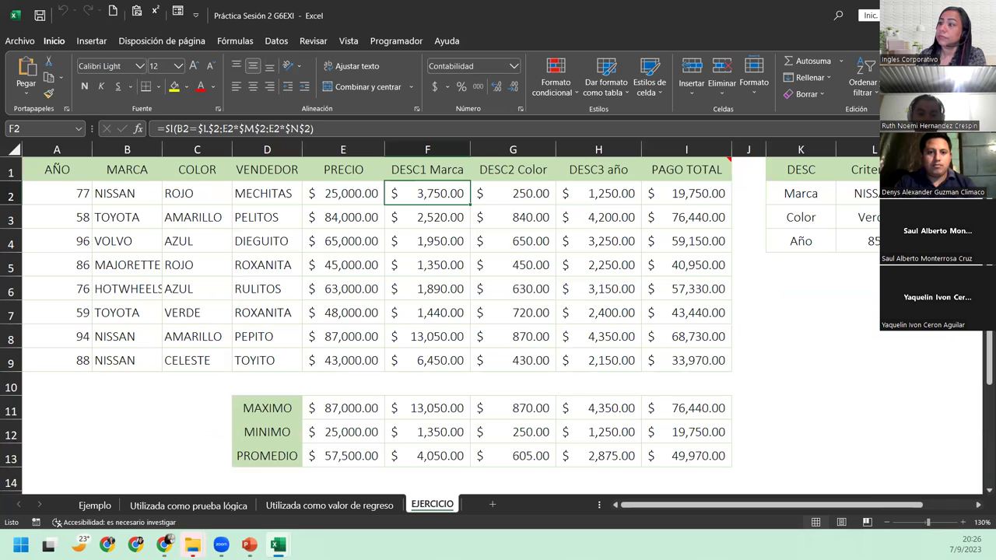
pyautogui.hotkey('alt', 'Tab')
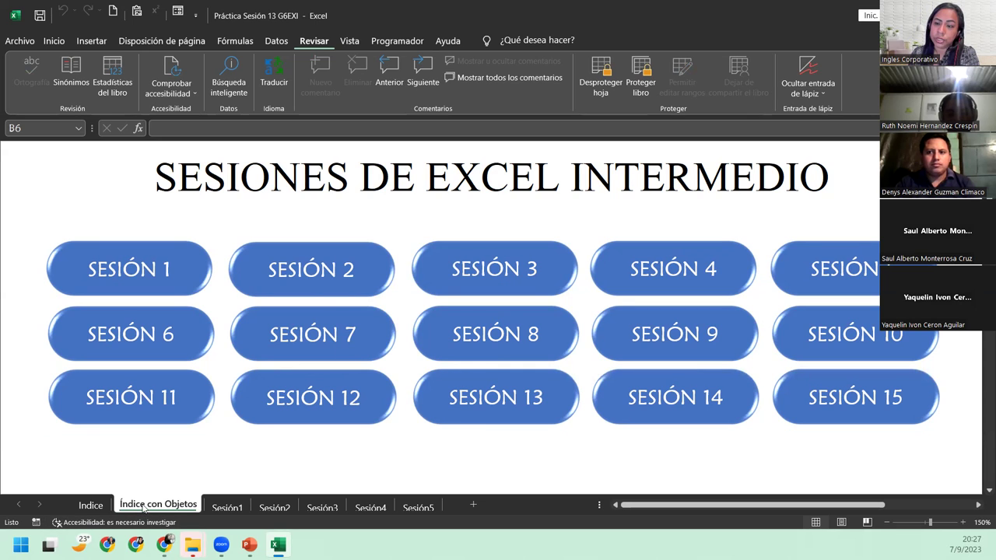
pyautogui.click(222, 506)
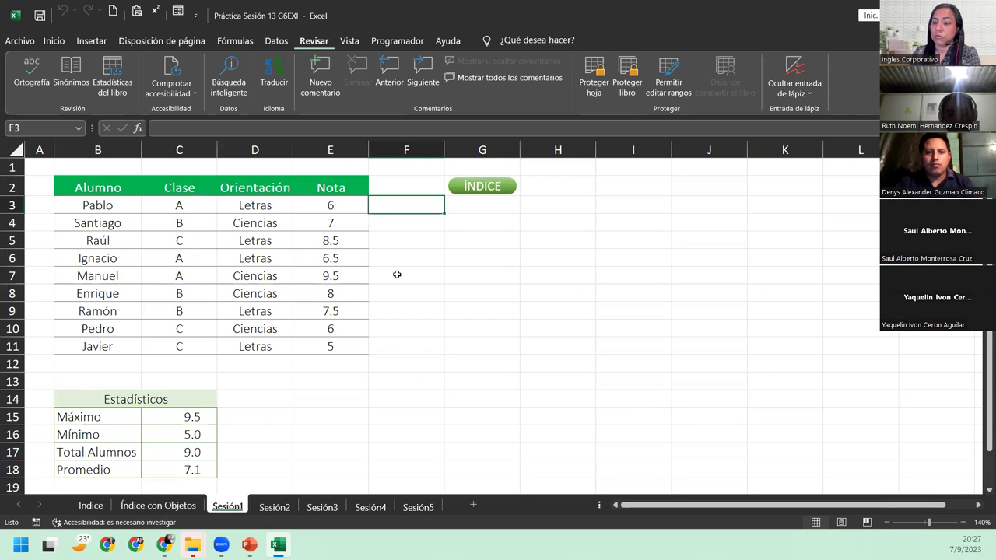
pyautogui.click(283, 512)
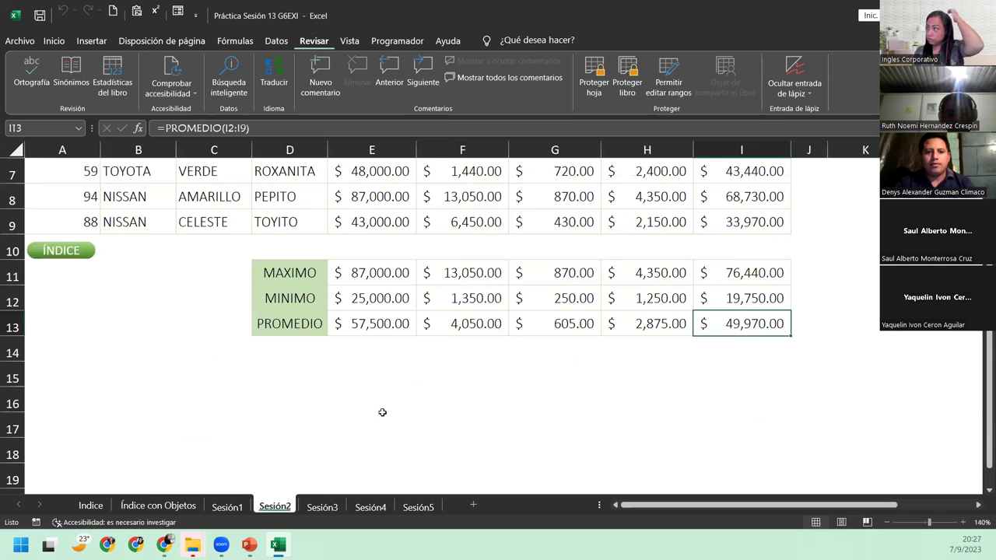
pyautogui.scroll(2, 383, 412)
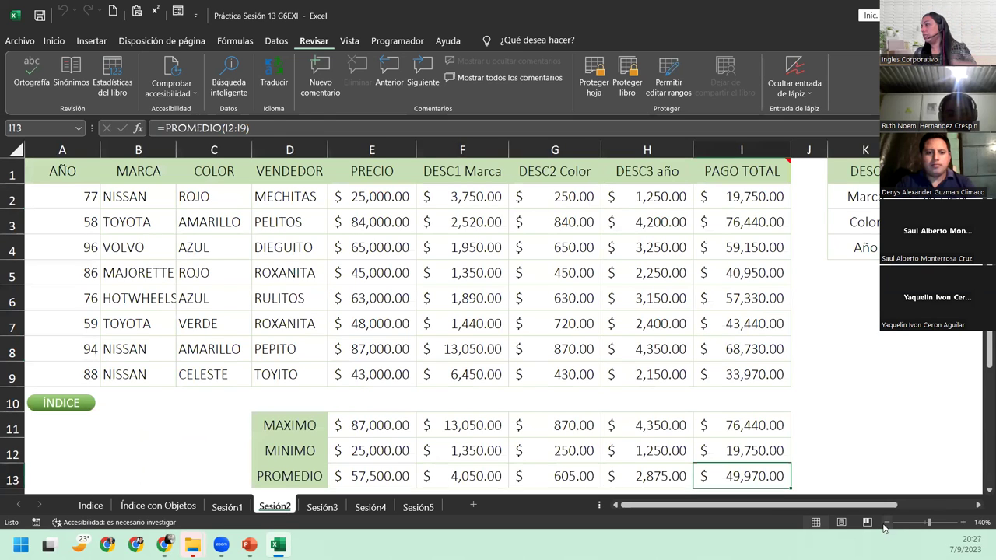
pyautogui.click(887, 523)
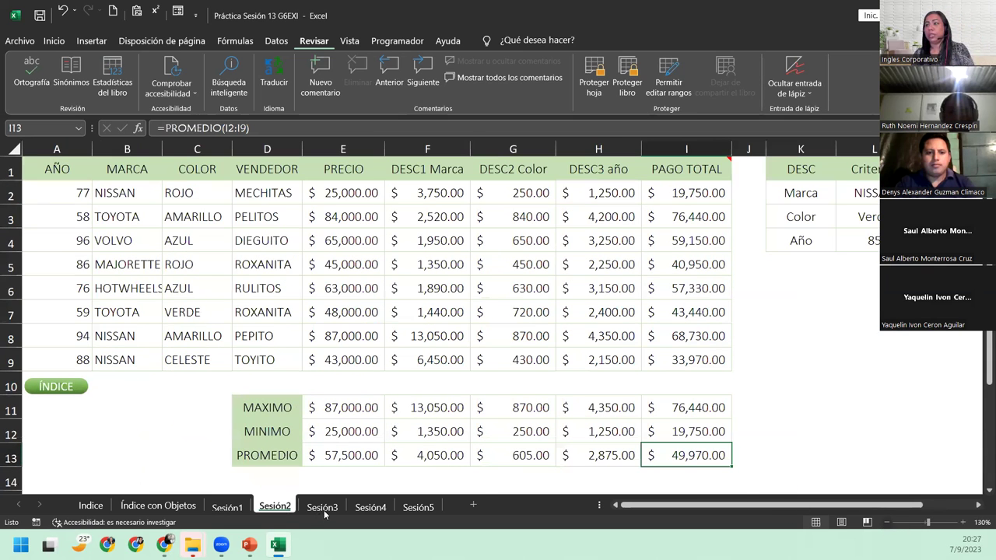
pyautogui.click(321, 509)
pyautogui.click(371, 506)
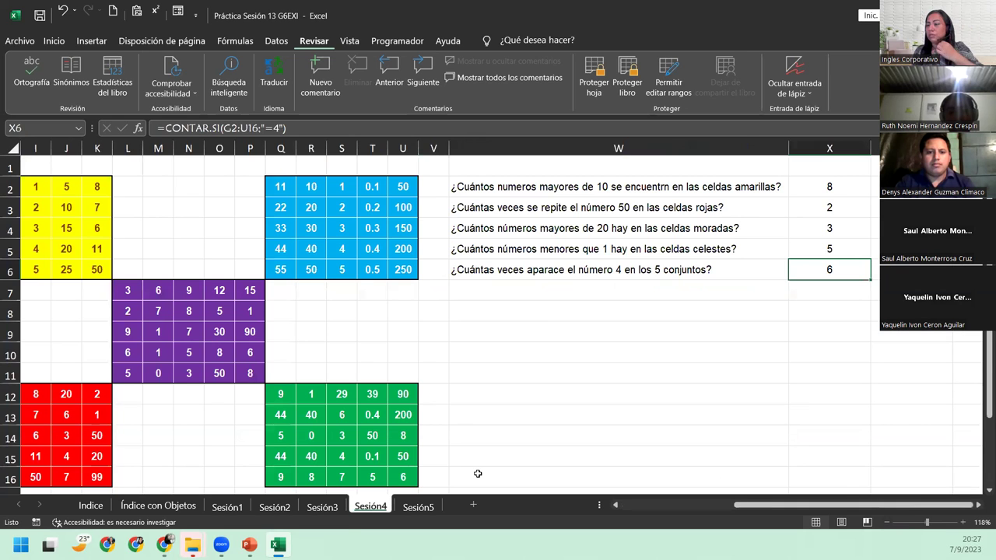
pyautogui.click(418, 507)
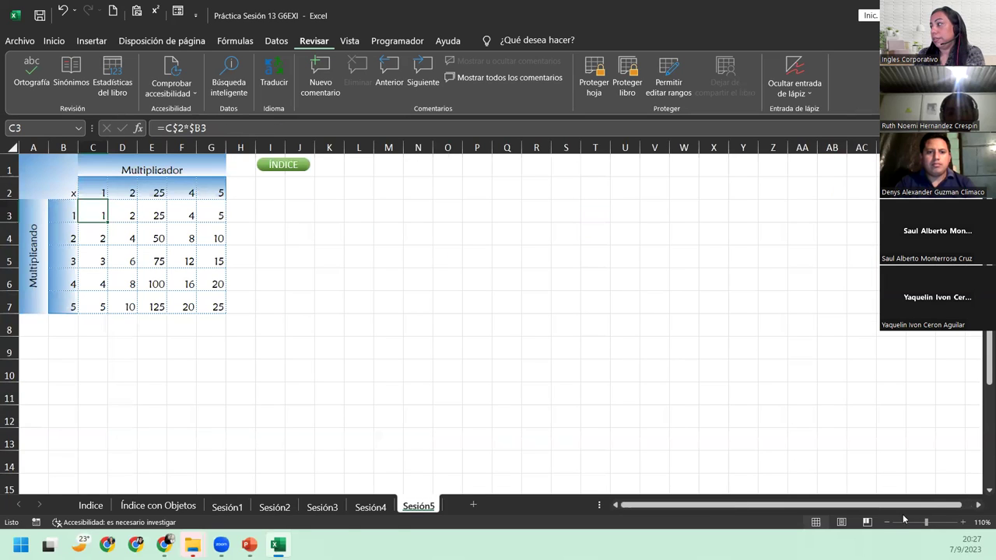
pyautogui.click(962, 525)
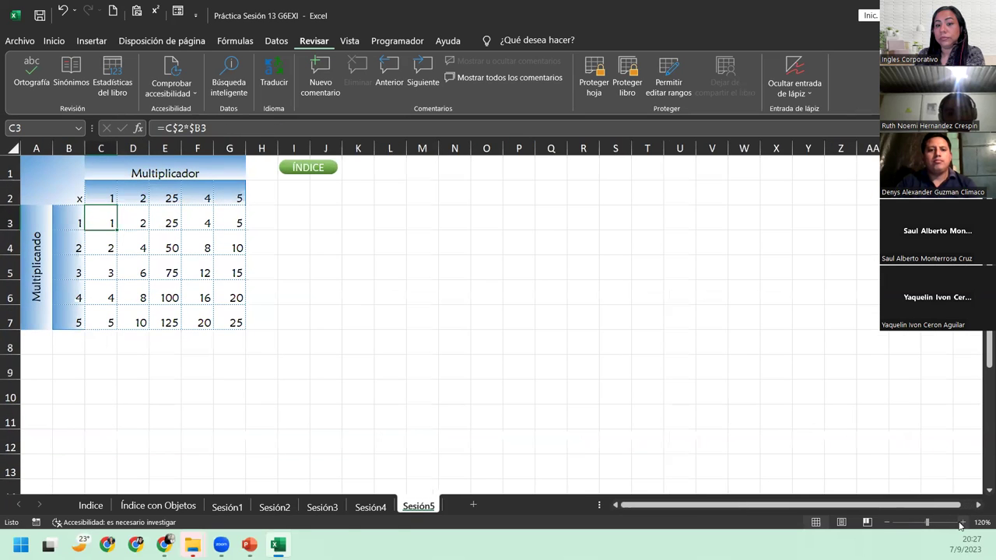
pyautogui.click(961, 525)
pyautogui.click(961, 526)
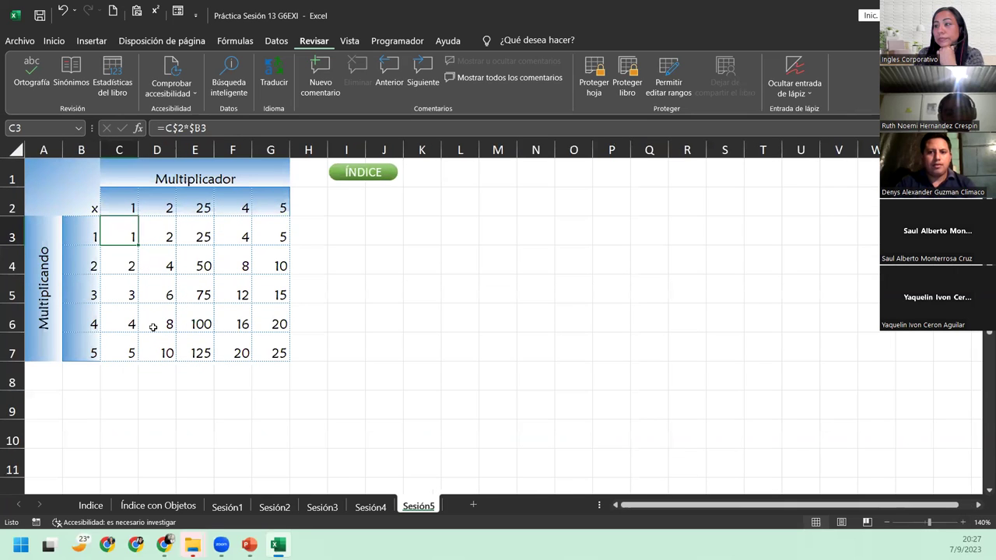
pyautogui.click(240, 508)
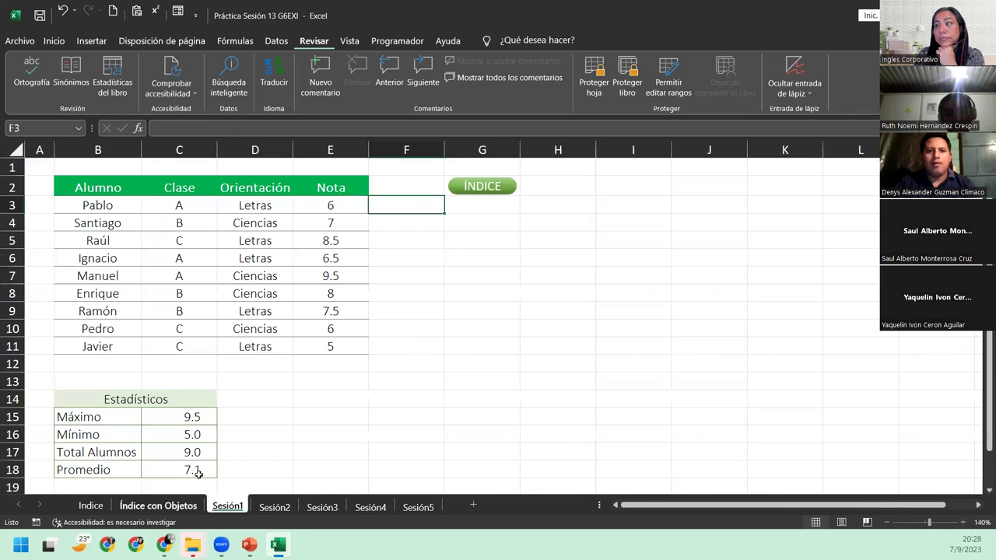
pyautogui.hotkey('ctrl', 'pageup')
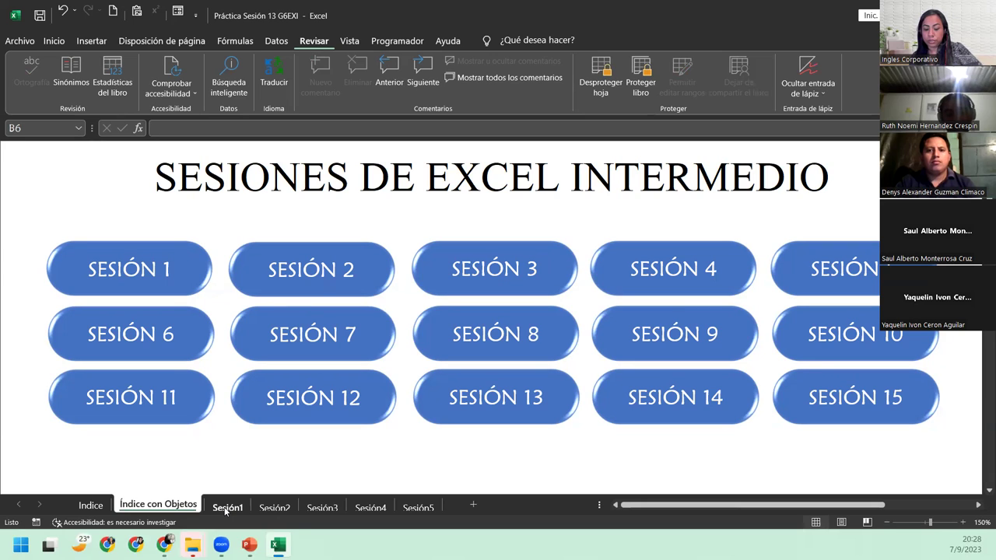
# - Protect the Sesión1 grades sheet with a password, then select cell B8 to test it
pyautogui.click(227, 508)
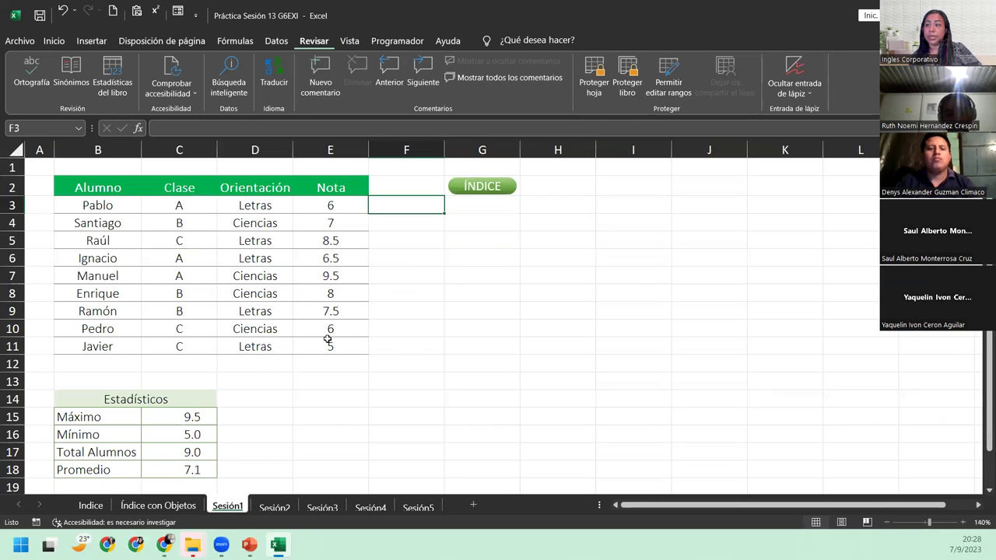
pyautogui.click(325, 196)
pyautogui.press('Down')
pyautogui.click(593, 74)
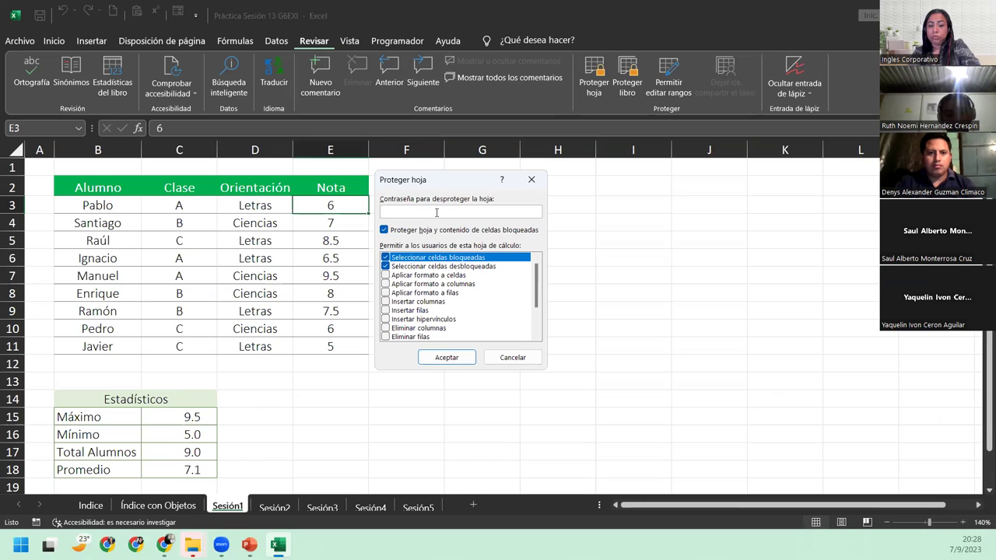
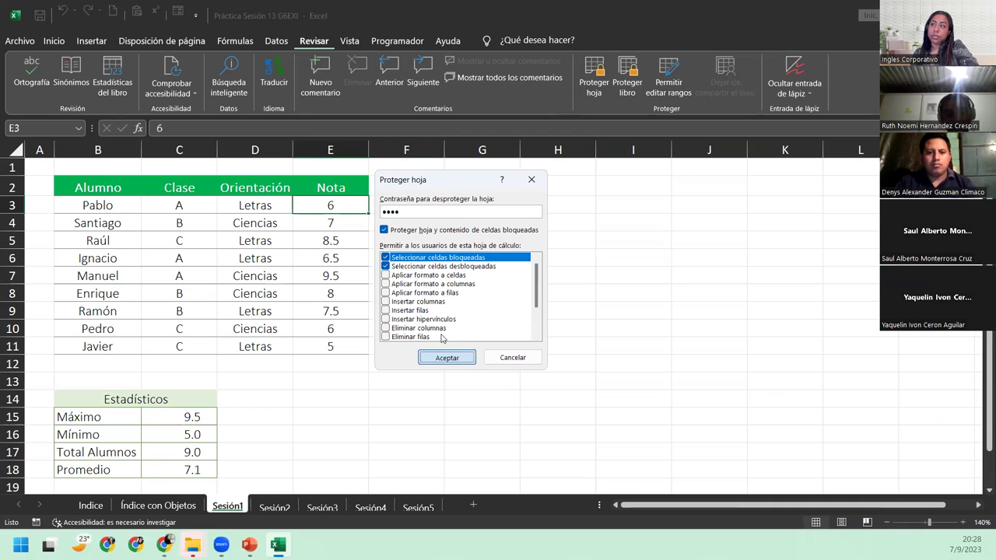
pyautogui.click(445, 358)
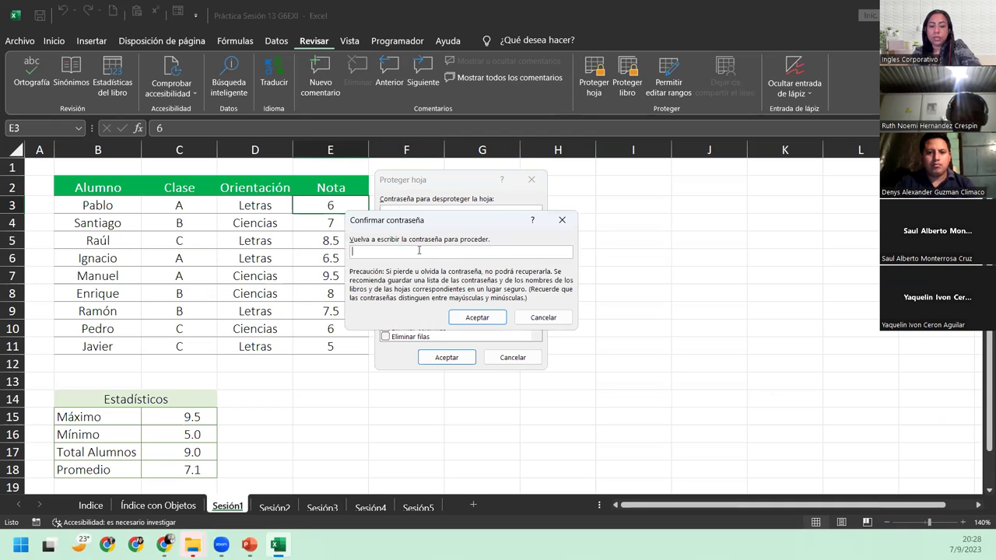
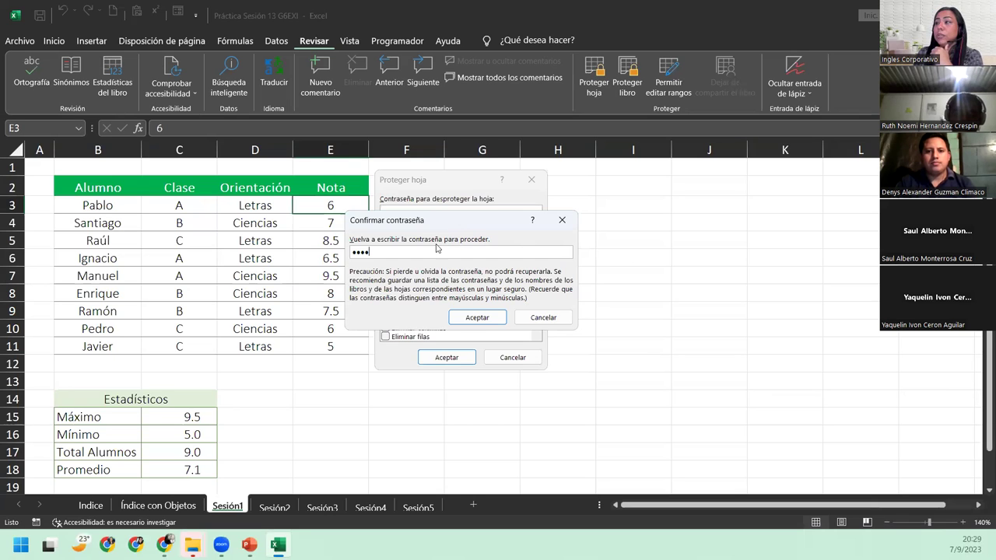
pyautogui.click(482, 322)
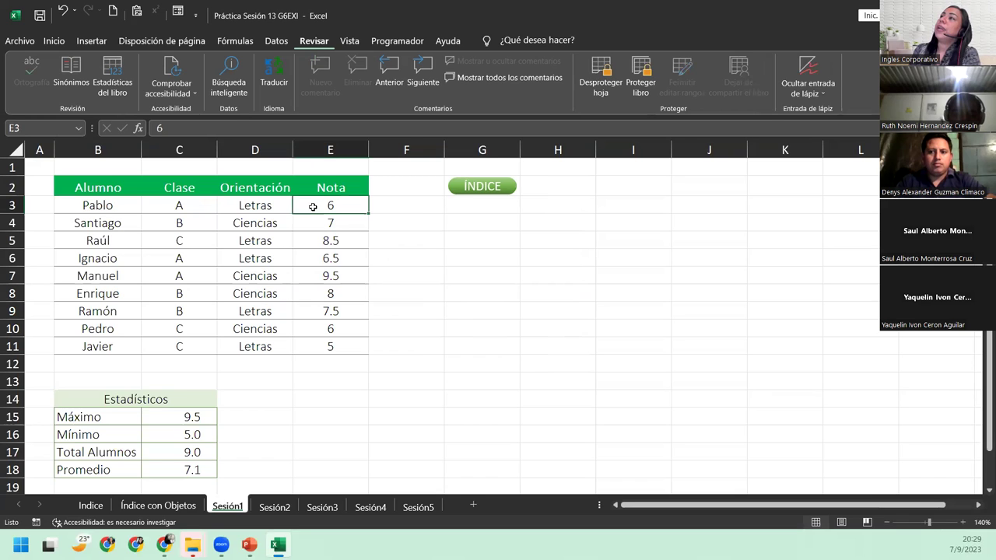
pyautogui.click(105, 294)
pyautogui.doubleClick(104, 294)
pyautogui.press('Return')
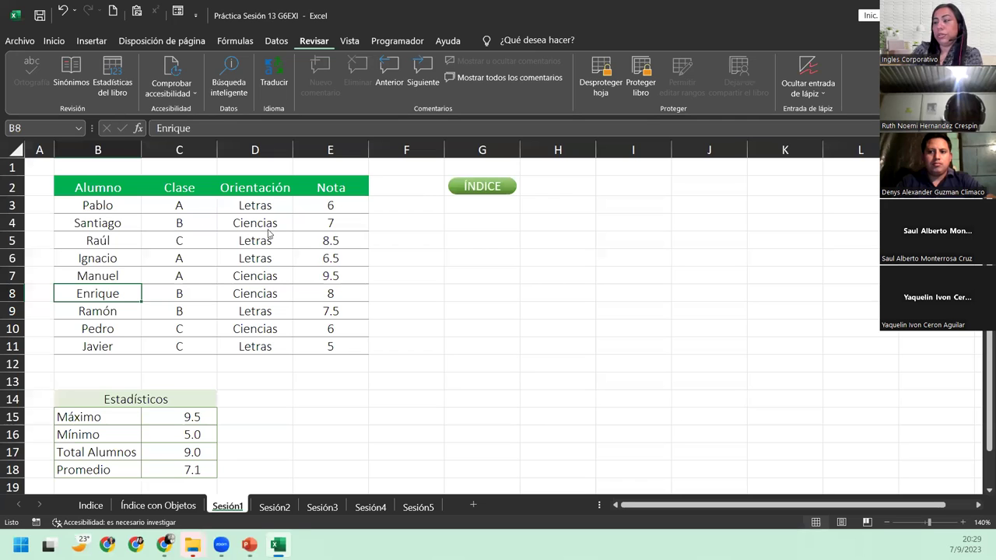
pyautogui.click(268, 229)
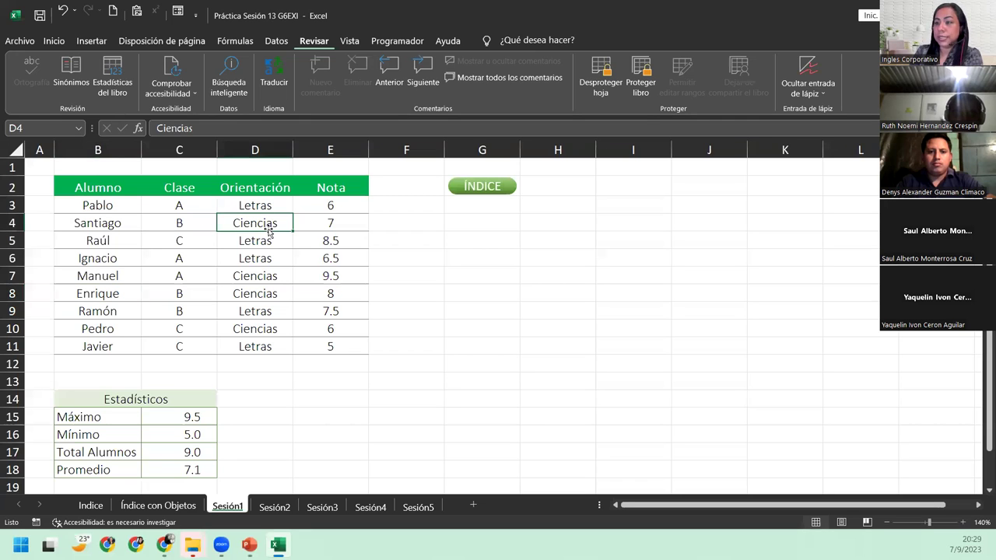
pyautogui.click(155, 431)
pyautogui.doubleClick(155, 431)
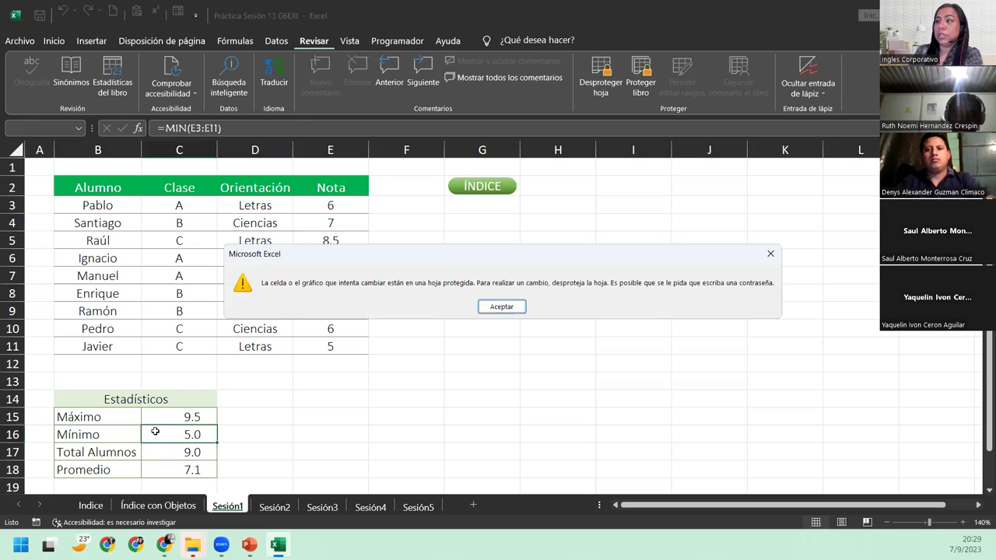
pyautogui.press('Return')
pyautogui.click(326, 275)
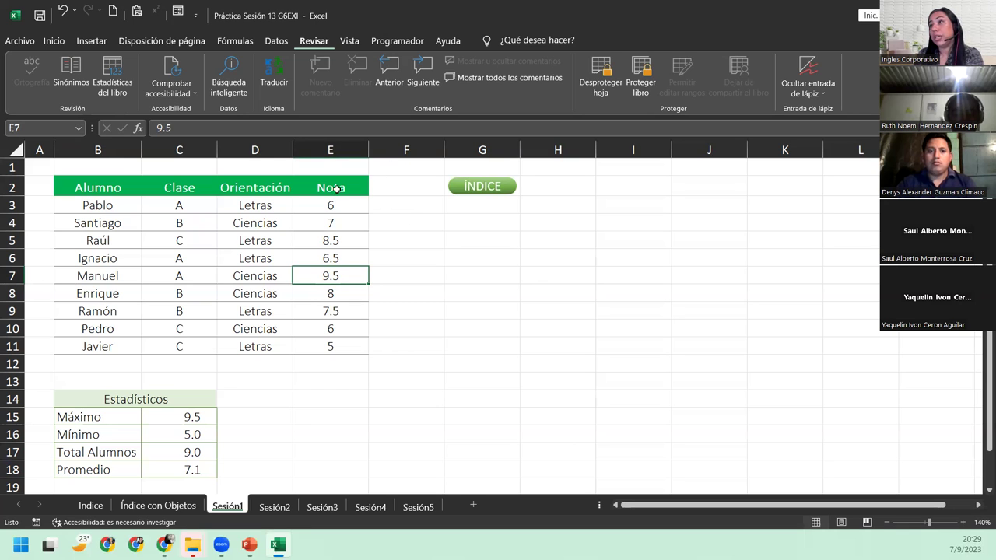
pyautogui.moveTo(327, 200); pyautogui.dragTo(324, 345)
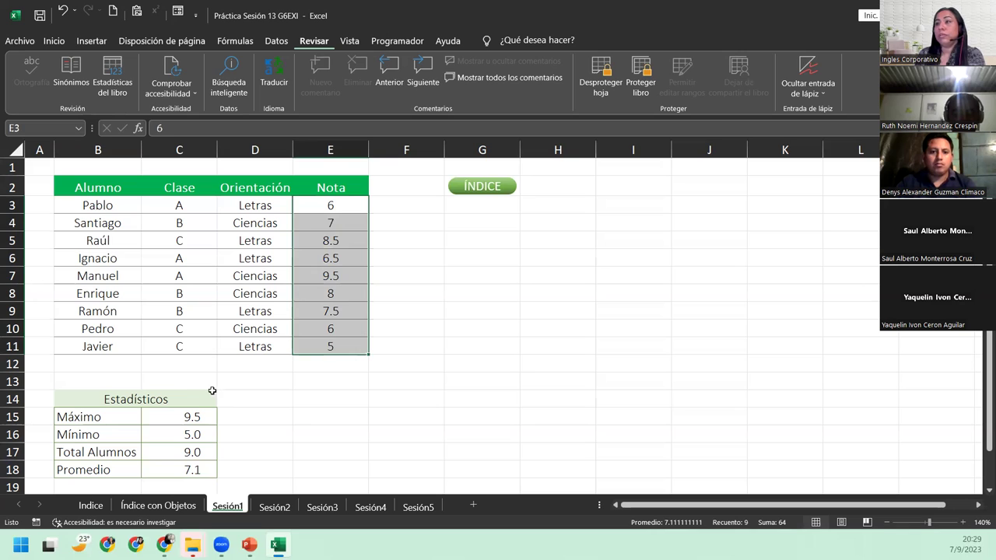
pyautogui.click(163, 411)
pyautogui.click(167, 449)
pyautogui.click(168, 470)
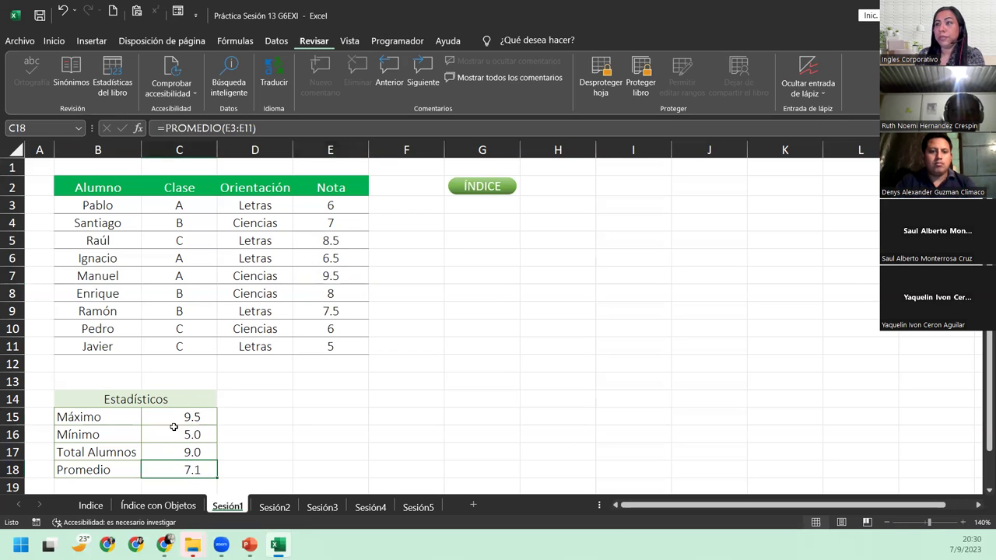
pyautogui.click(190, 327)
pyautogui.click(339, 222)
pyautogui.click(350, 203)
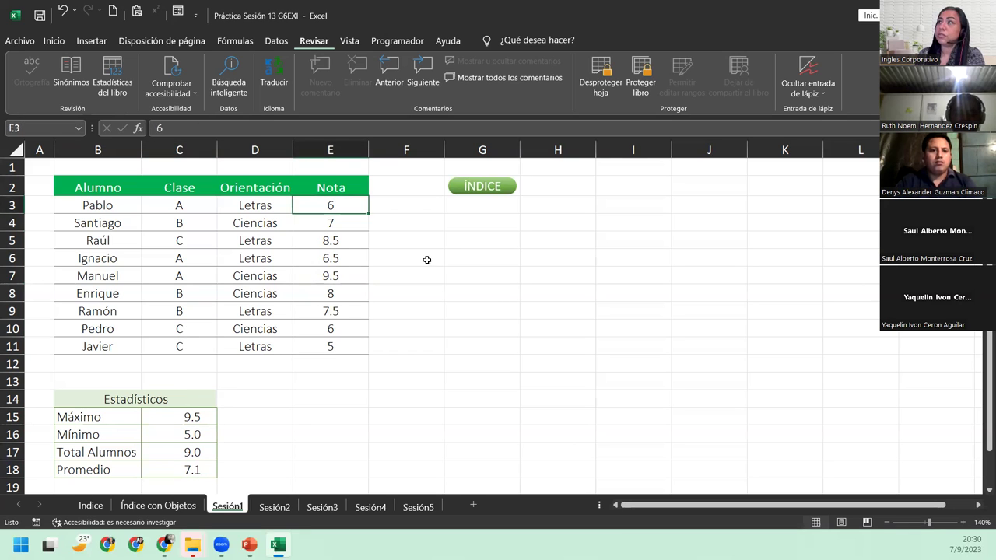
# - Unprotect the Sesión1 sheet, retrying after the first password is rejected
pyautogui.click(597, 78)
pyautogui.press('Return')
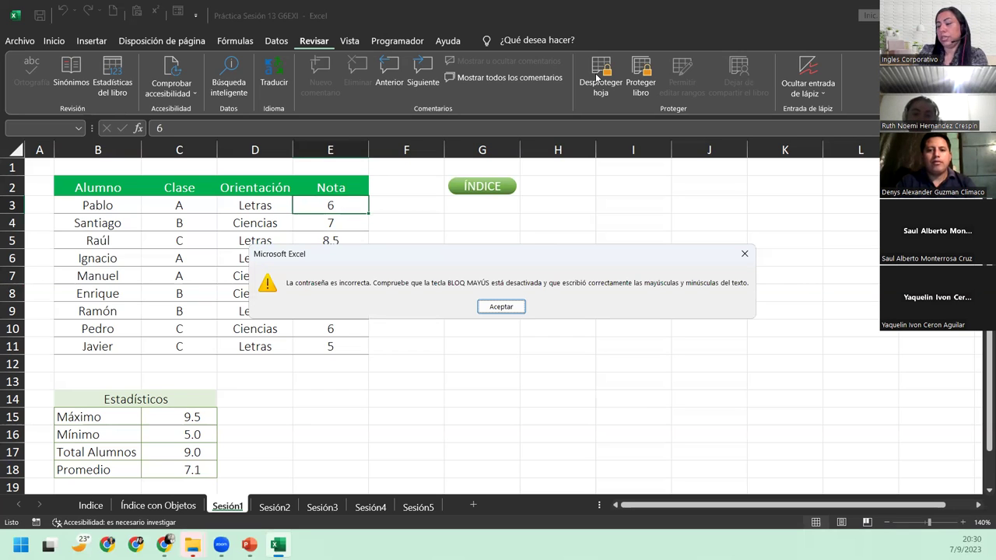
pyautogui.press('Return')
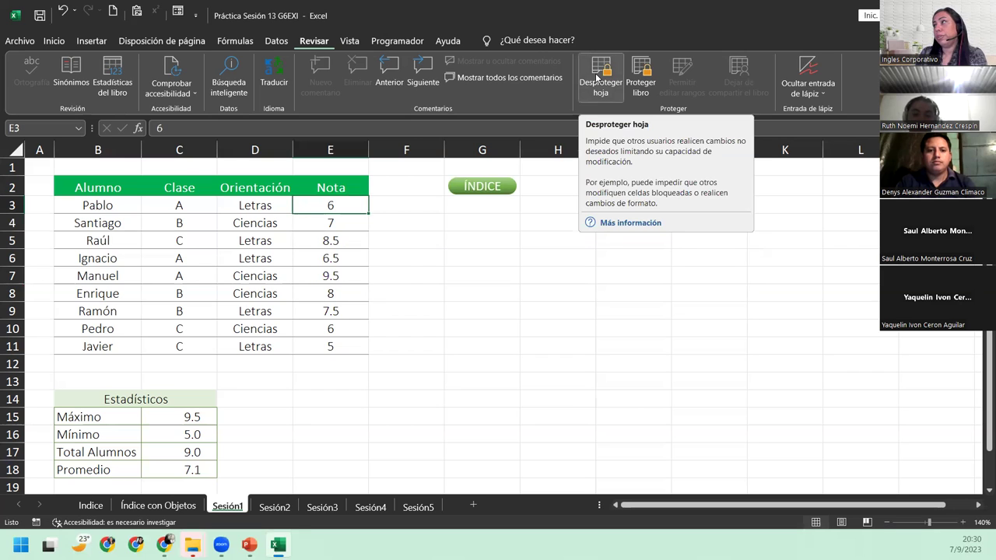
pyautogui.click(598, 78)
pyautogui.press('Return')
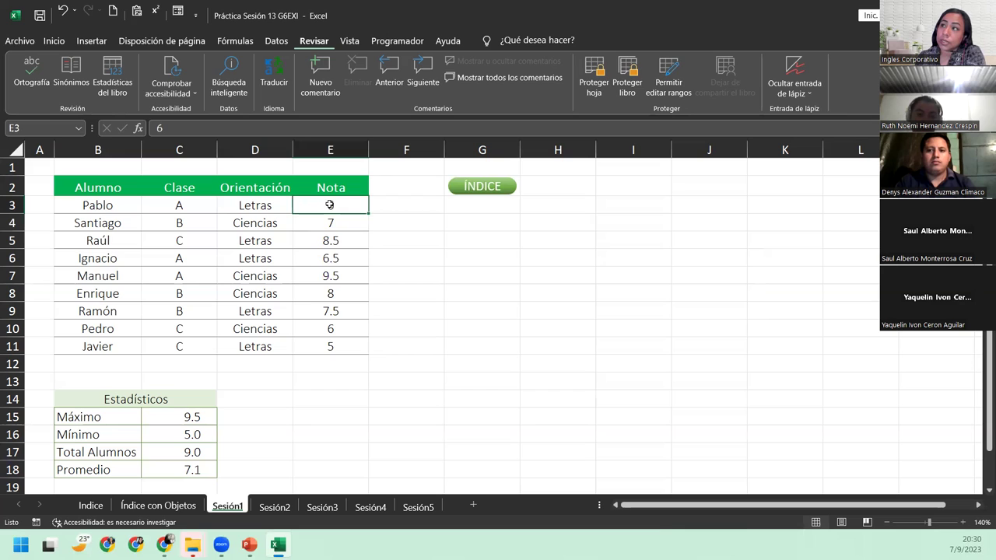
# - Select the nine Nota grades in E3:E11 on the Sesión1 sheet
pyautogui.moveTo(330, 205); pyautogui.dragTo(331, 336)
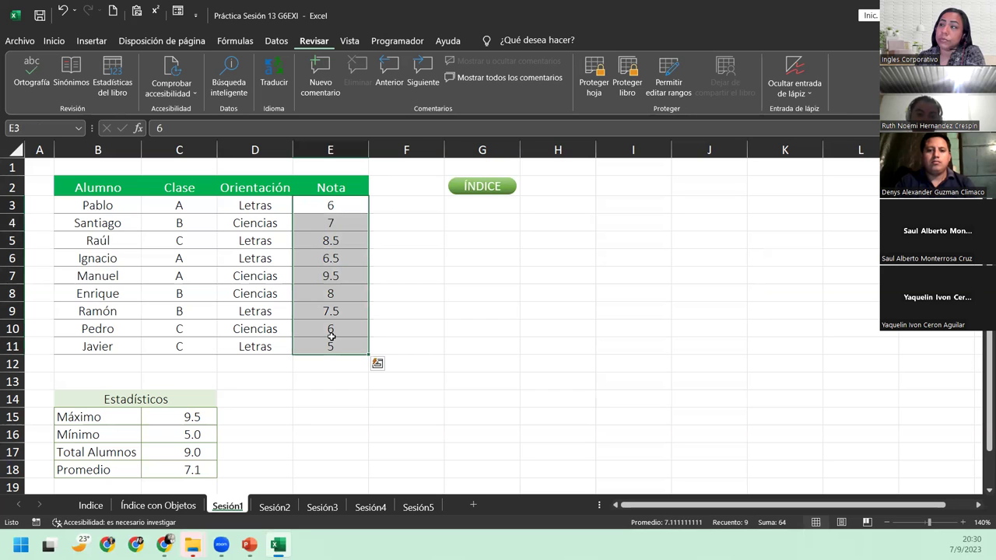
pyautogui.moveTo(330, 203)
pyautogui.mouseDown()
pyautogui.moveTo(338, 357)
pyautogui.moveTo(338, 347)
pyautogui.mouseUp()
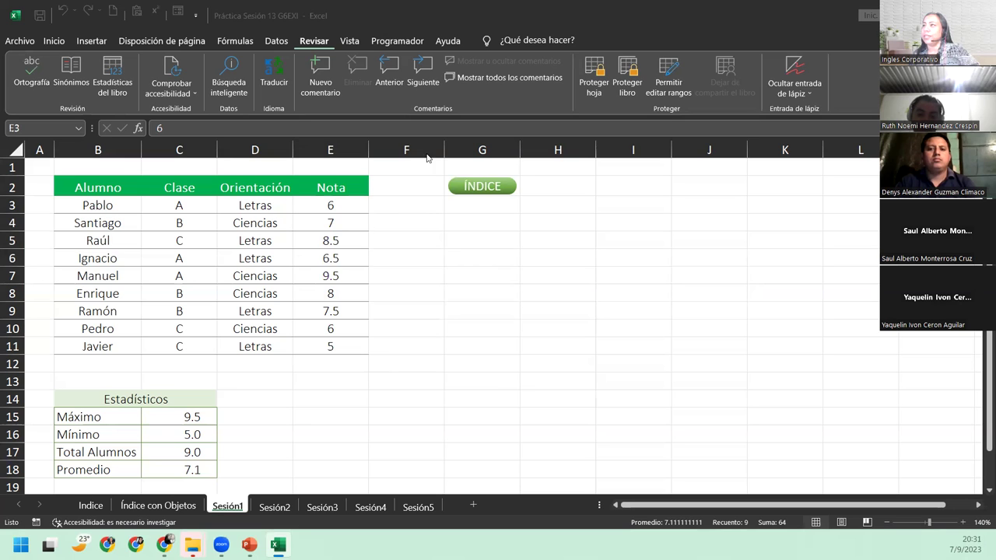
pyautogui.click(310, 213)
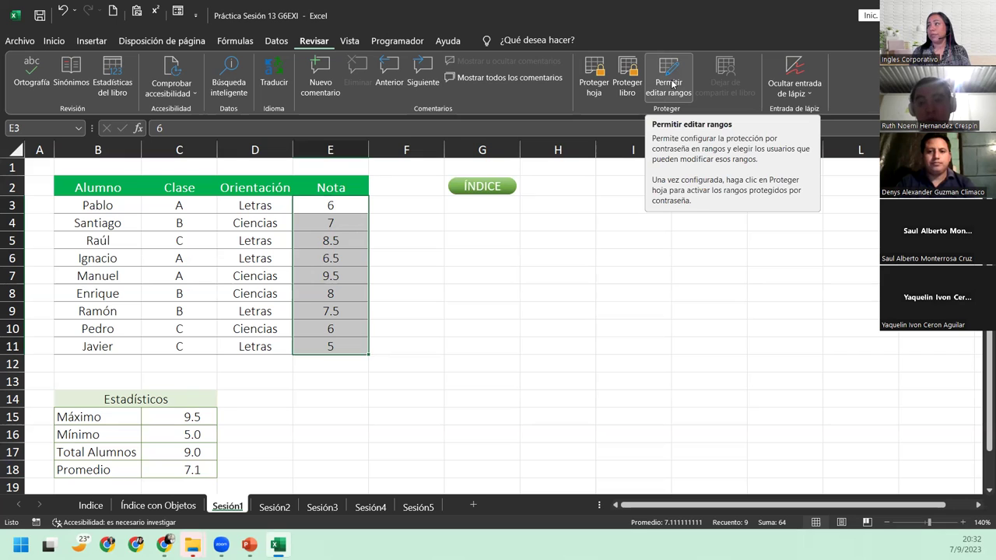
# - Start a new editable range in Permitir editar rangos covering the Nota cells =$E$3:$E$11
pyautogui.click(673, 84)
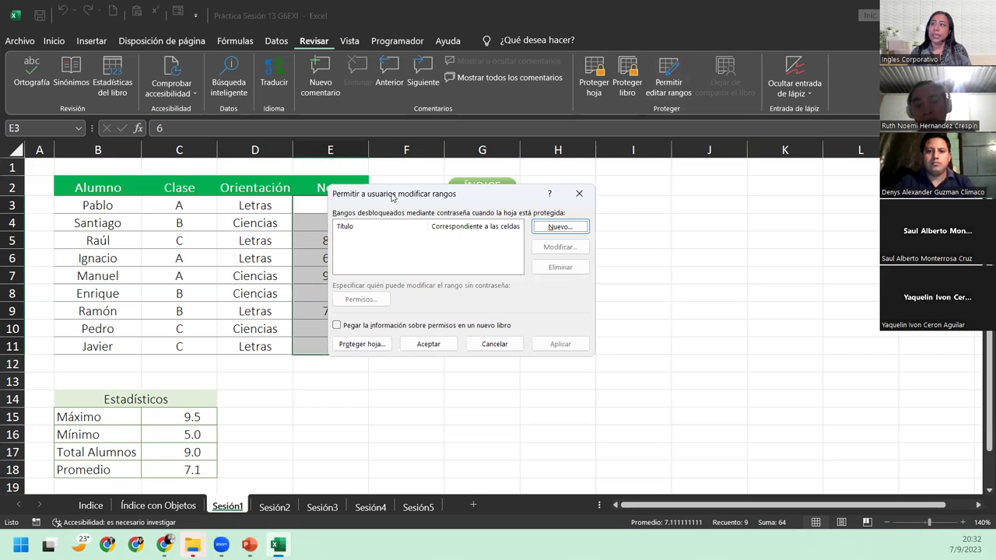
pyautogui.moveTo(392, 197); pyautogui.dragTo(459, 222)
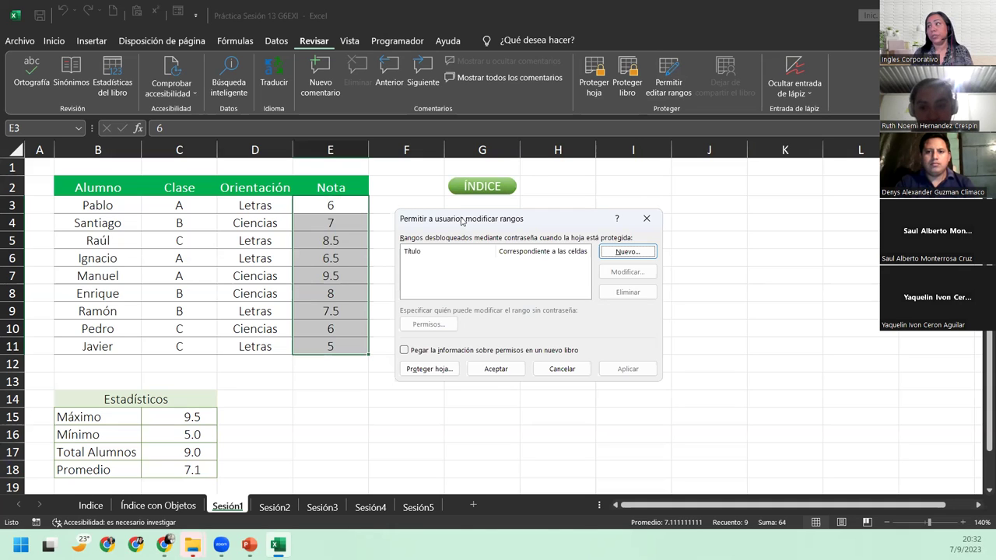
pyautogui.click(649, 253)
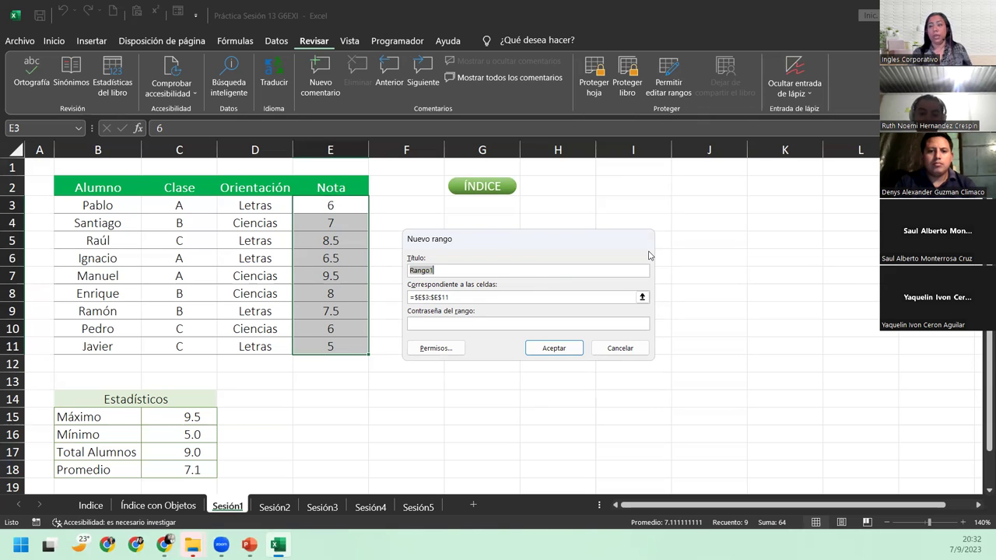
# - Title the E3:E11 editable range 'Notas_Sesión1' and confirm it
pyautogui.write('N')
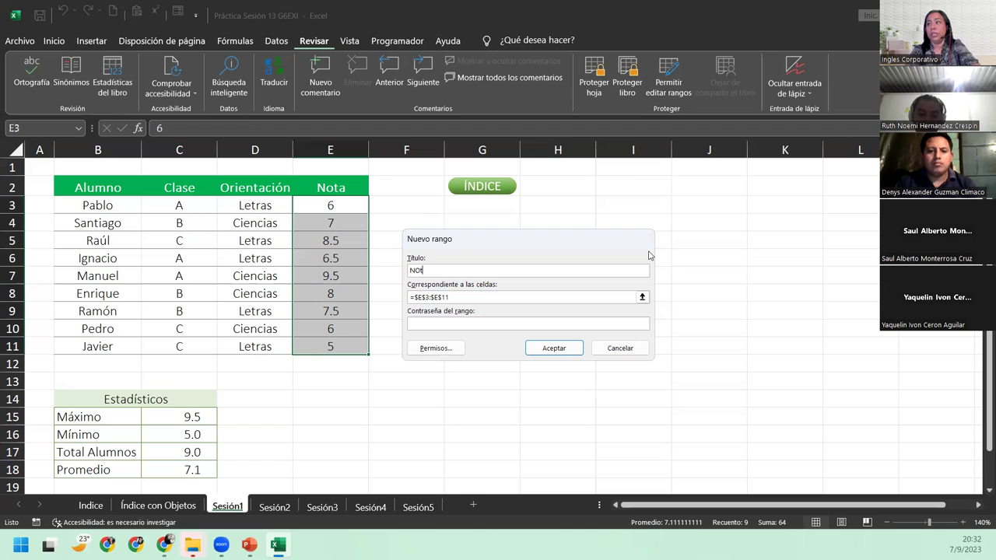
pyautogui.write('otas_')
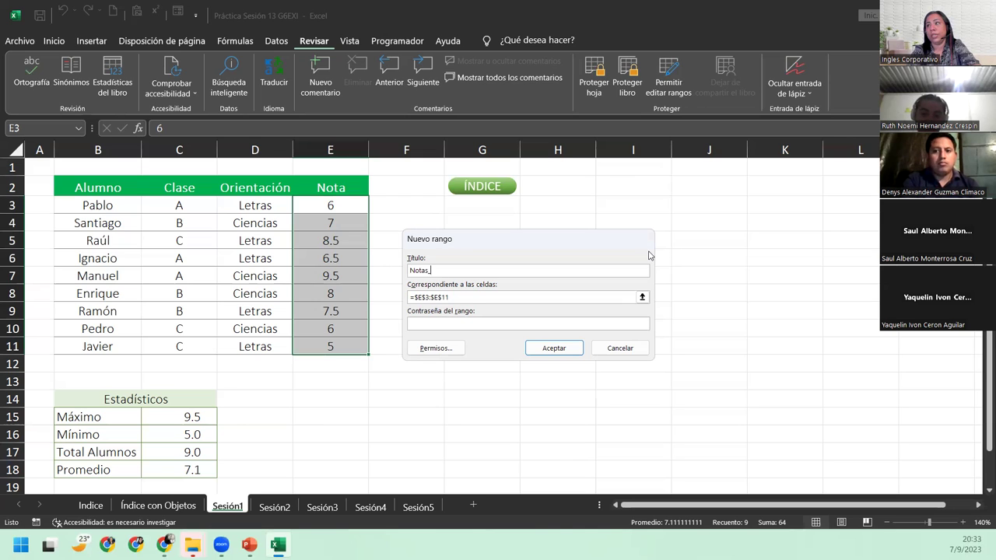
pyautogui.write('Sesión1')
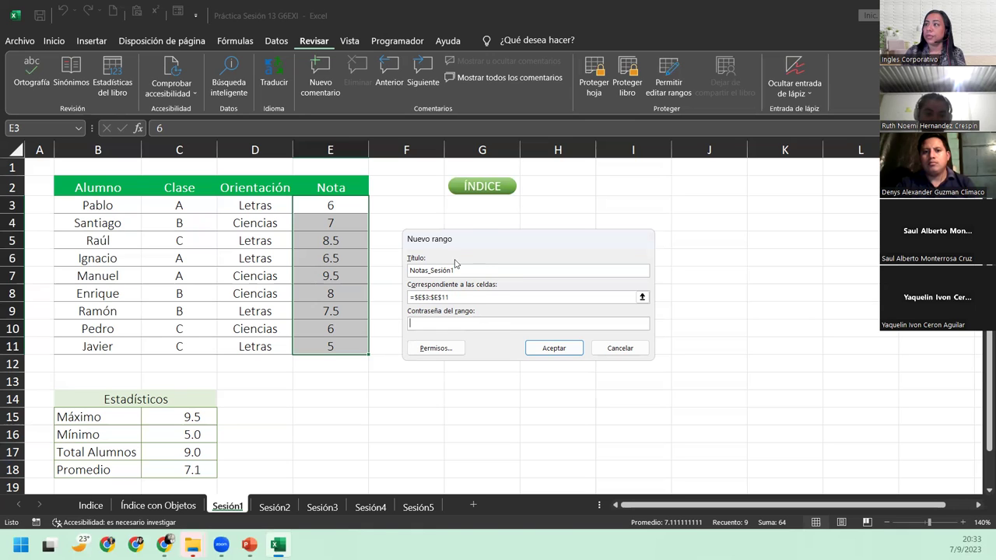
pyautogui.click(553, 347)
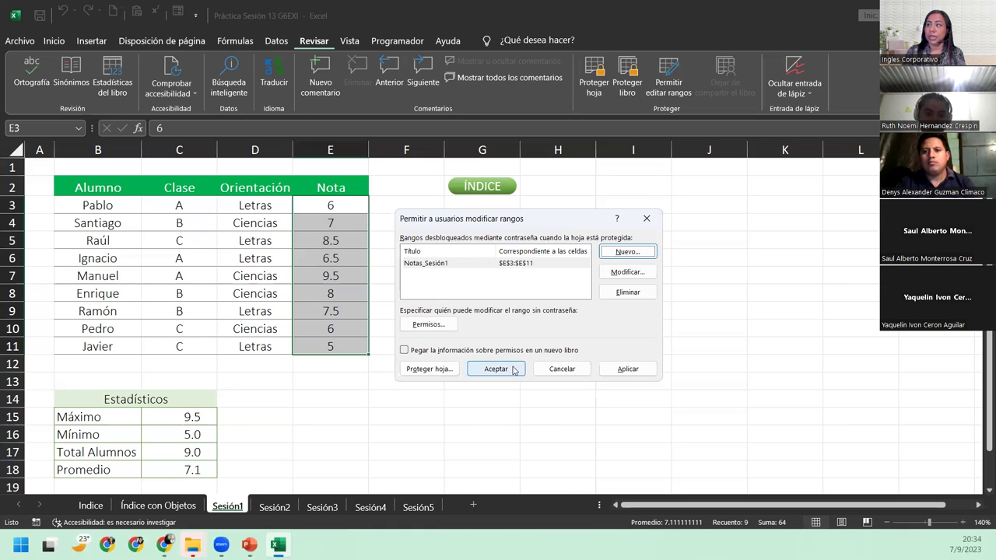
pyautogui.click(513, 370)
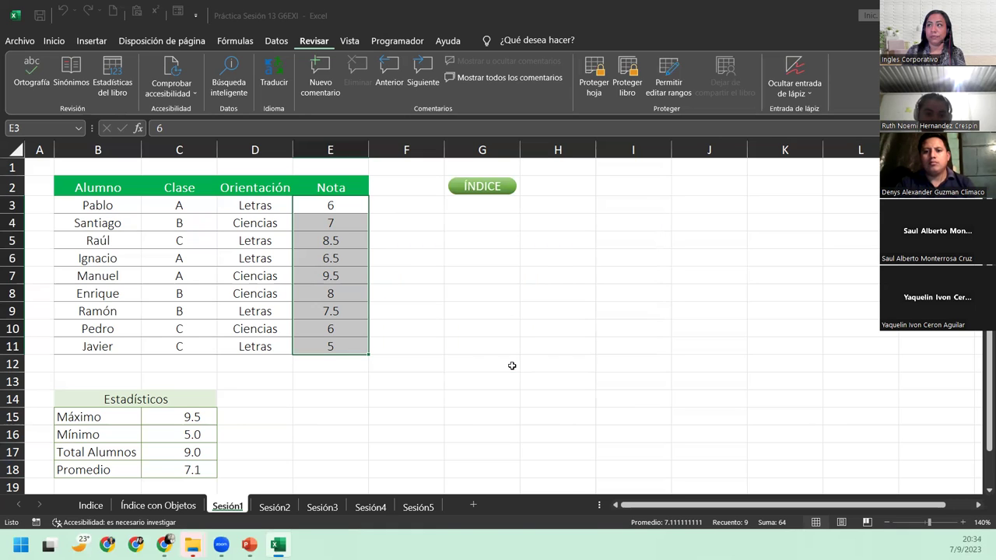
# - Apply Proteger hoja to Sesión1, entering the sheet password and its confirmation
pyautogui.click(350, 244)
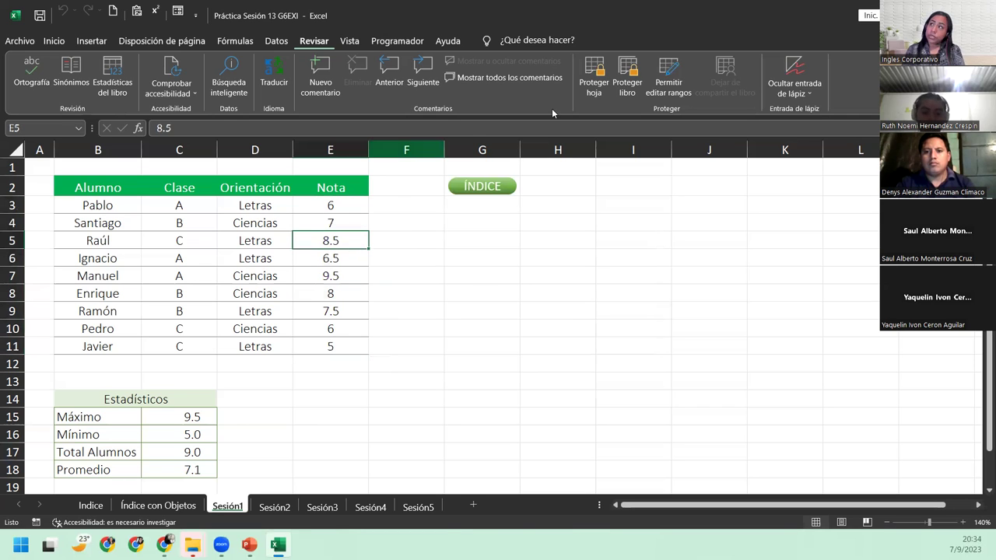
pyautogui.click(596, 80)
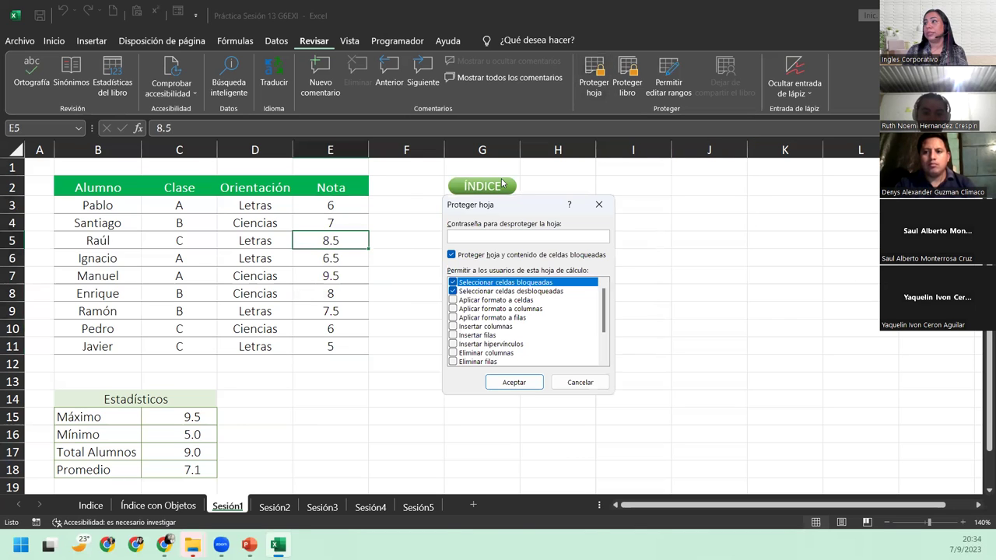
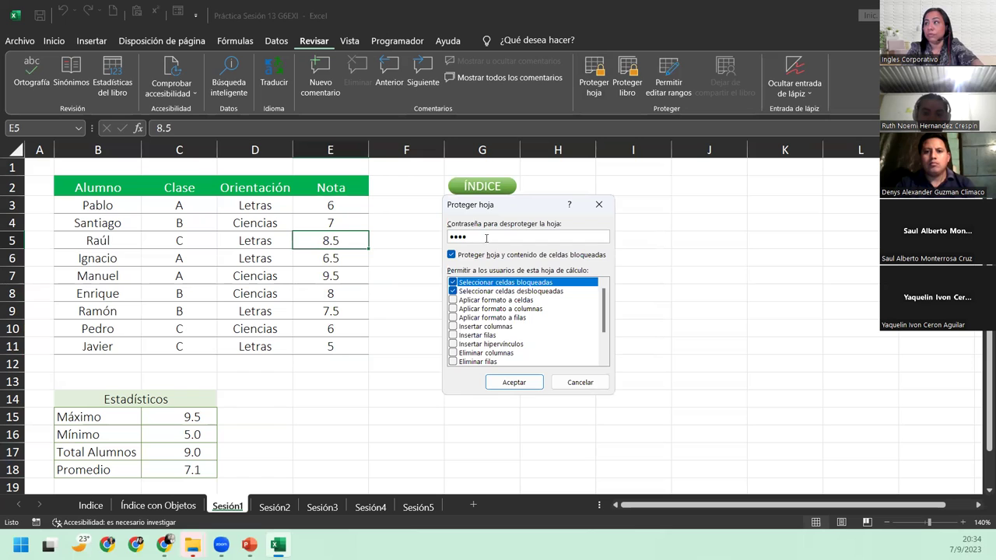
pyautogui.press('Return')
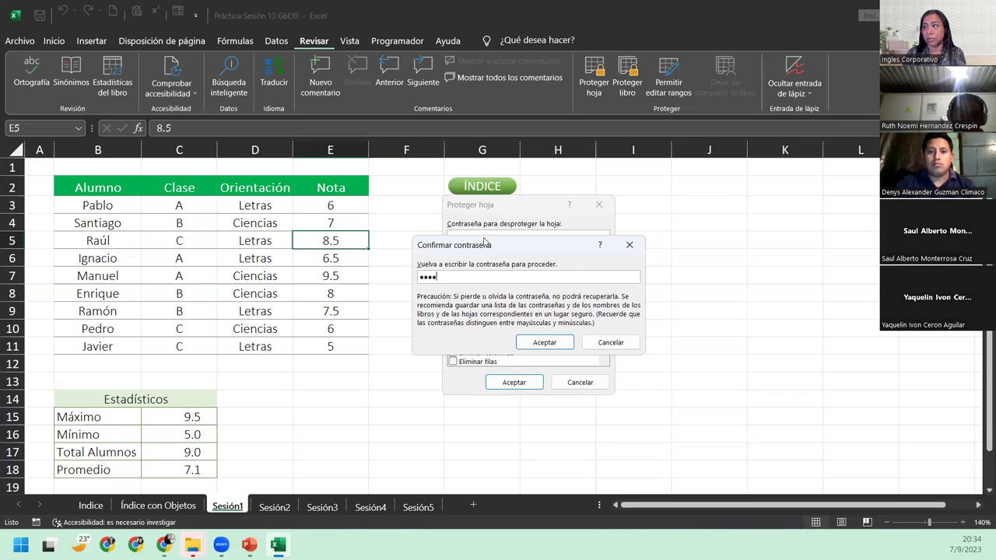
pyautogui.click(545, 343)
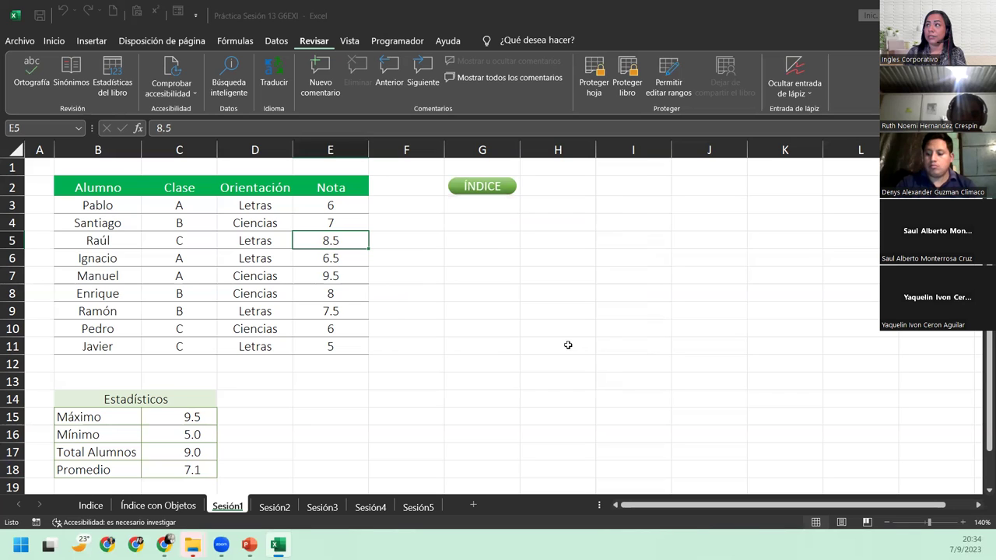
# - Confirm the Máximo cell C15 is locked by trying to delete it and dismissing the warning
pyautogui.click(167, 403)
pyautogui.click(160, 413)
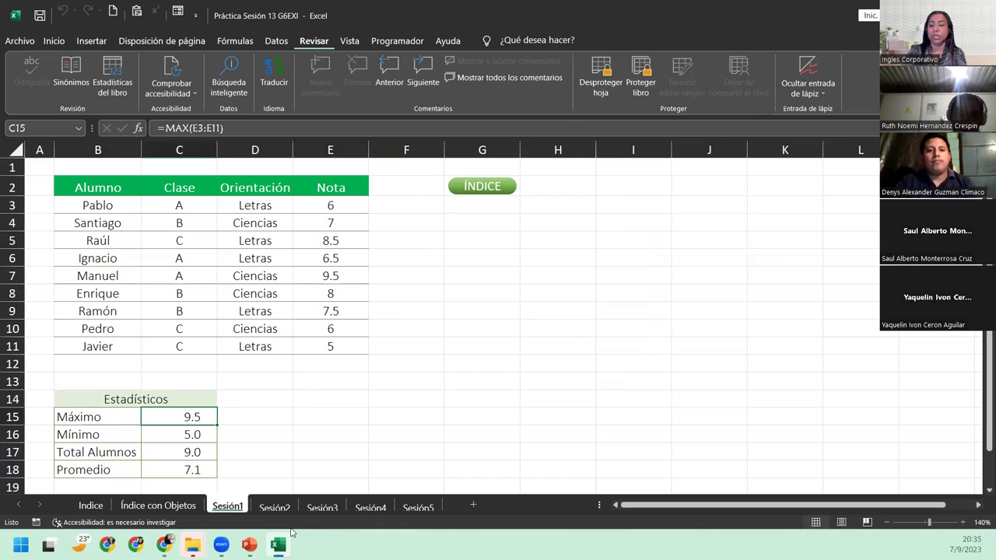
pyautogui.press('Delete')
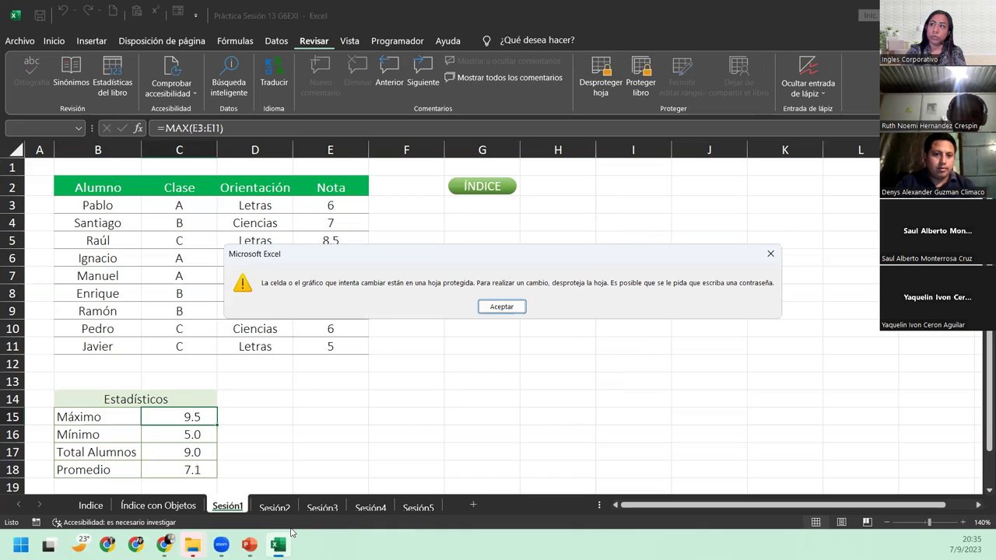
pyautogui.press('Return')
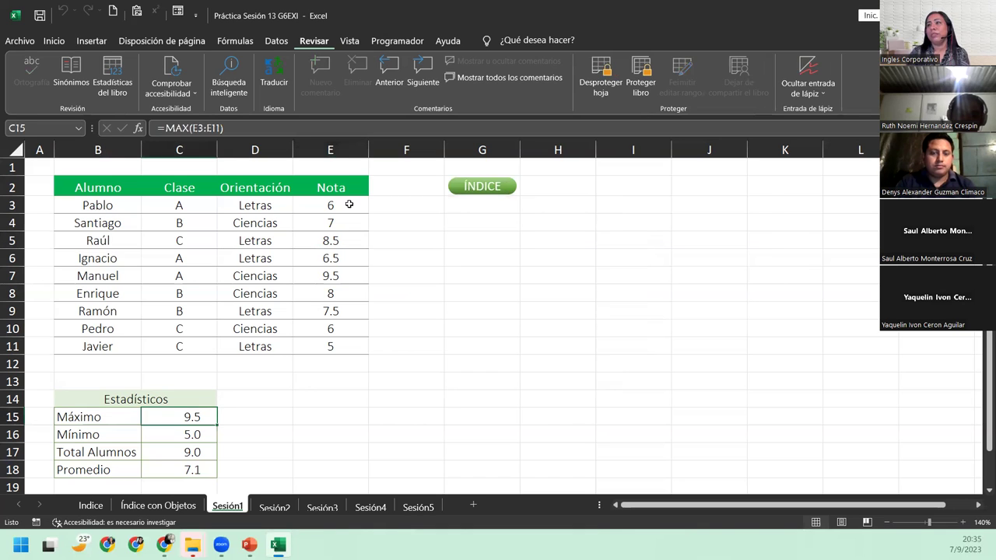
# - Change the first grade in E3 from 6 to 9
pyautogui.click(349, 205)
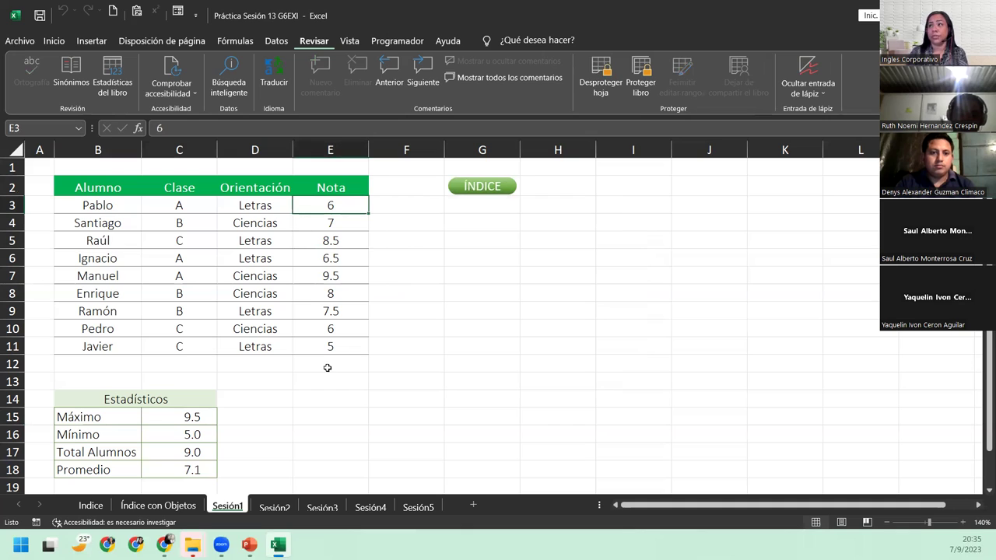
pyautogui.write('9')
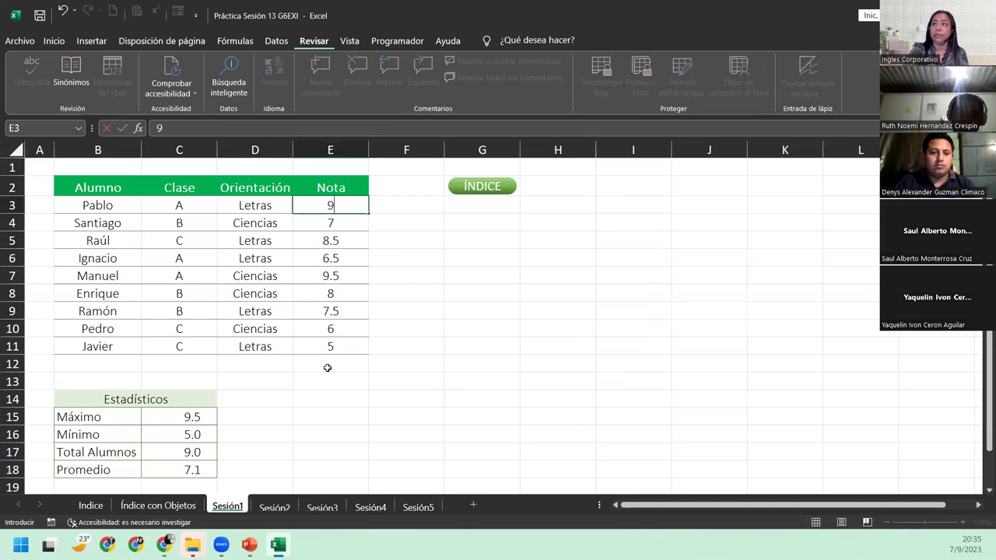
pyautogui.press('Return')
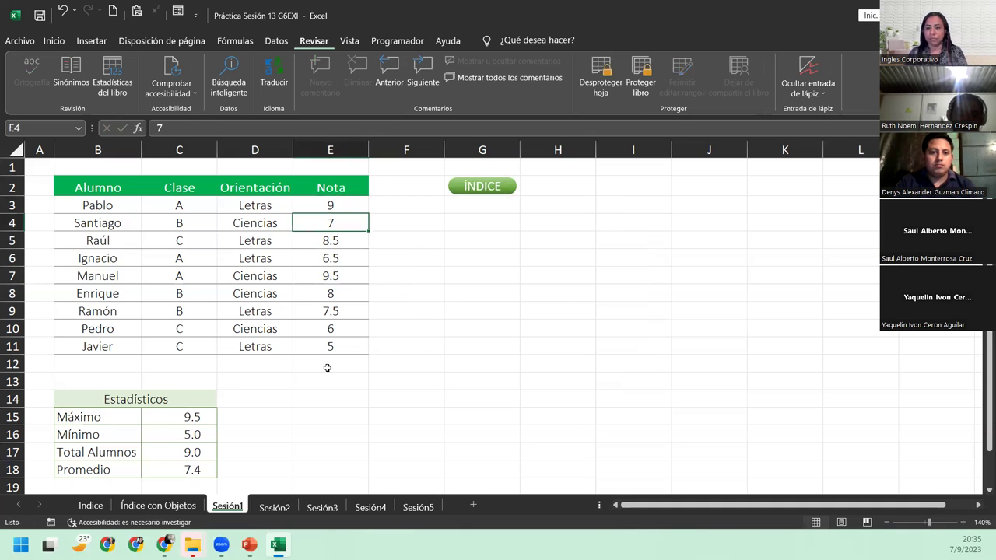
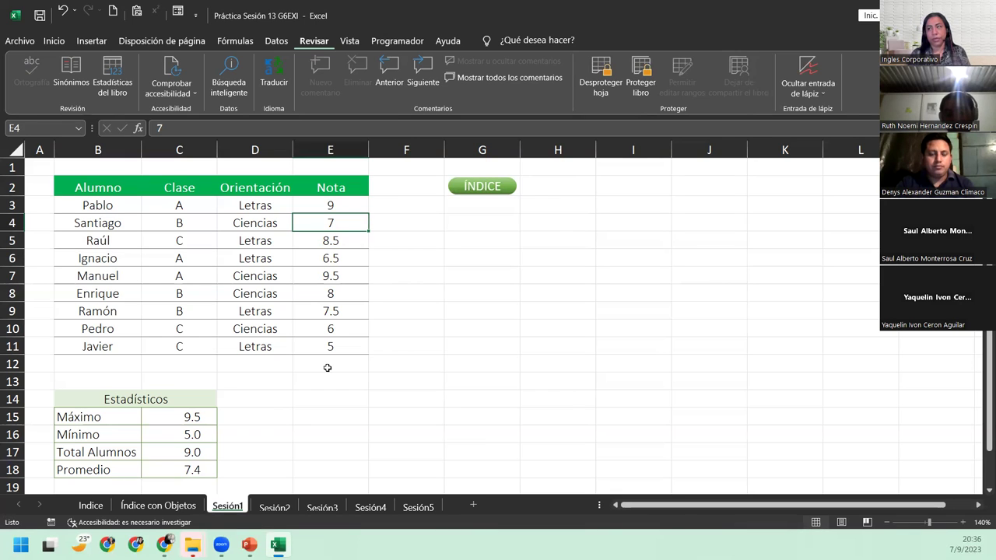
# - Review the Sesión1 Nota grades E3:E11 and the Máximo and Total Alumnos formulas
pyautogui.click(336, 213)
pyautogui.click(330, 241)
pyautogui.click(332, 271)
pyautogui.click(332, 309)
pyautogui.click(333, 341)
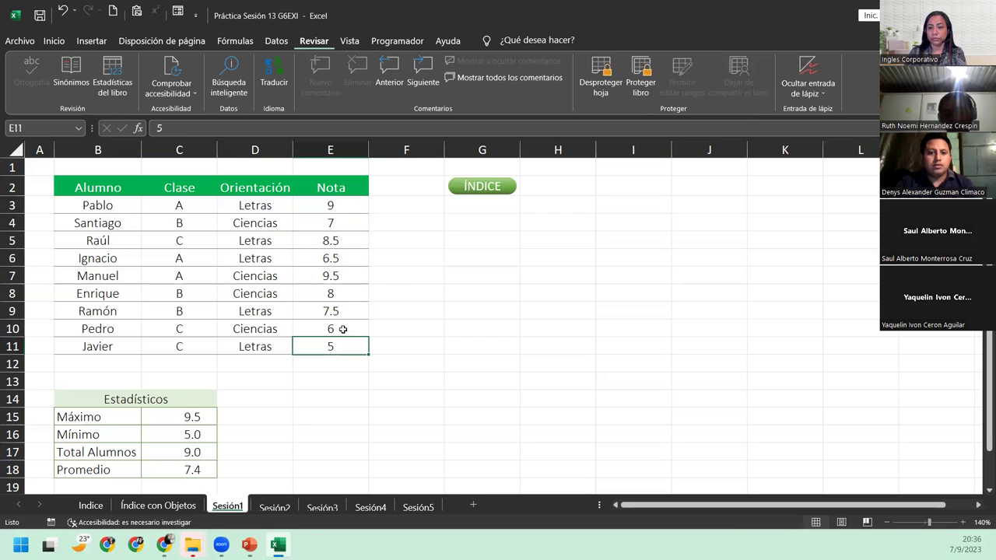
pyautogui.click(156, 419)
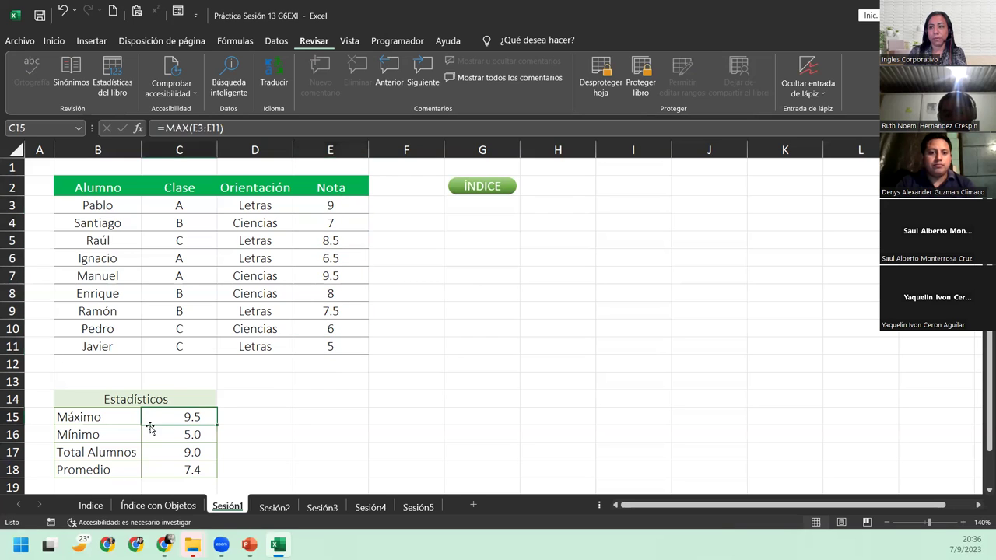
pyautogui.click(174, 448)
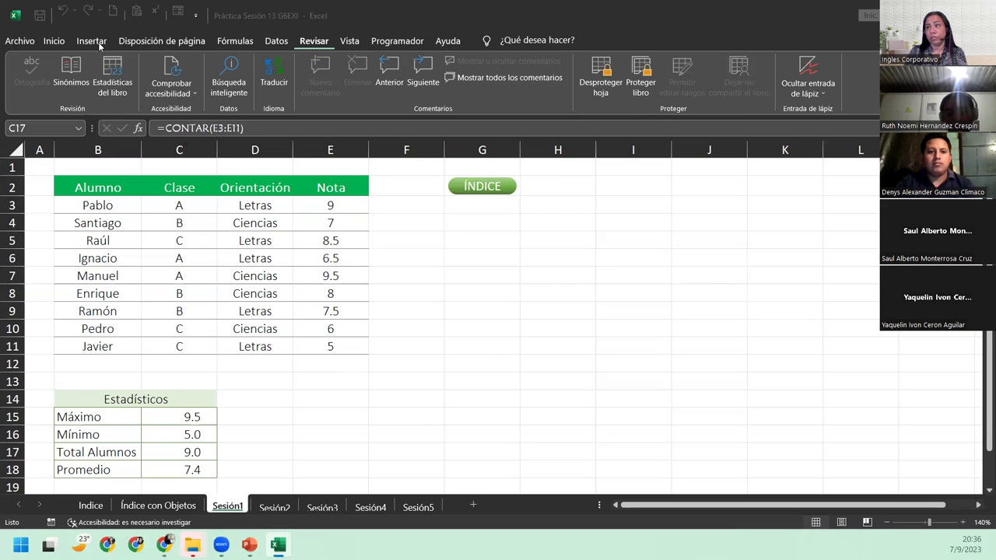
pyautogui.moveTo(325, 204); pyautogui.dragTo(330, 344)
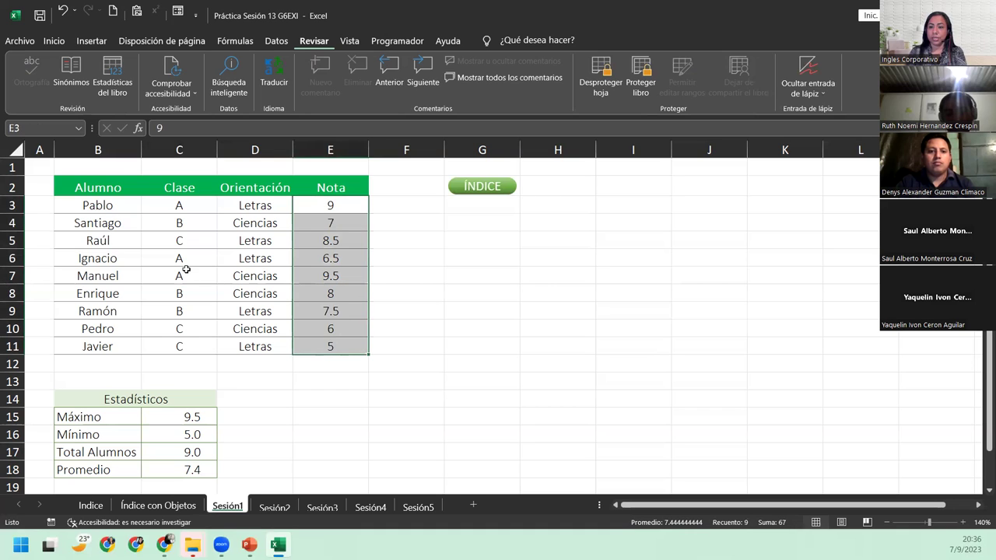
pyautogui.click(311, 217)
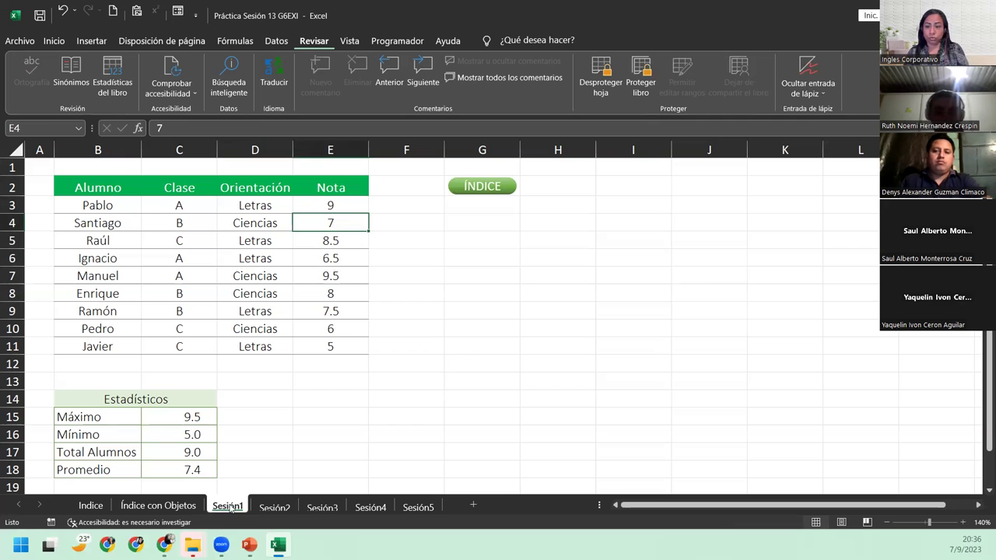
# - On Sesión2, check price cell E2 (keeping 25,000) and the DESC1 Marca formula in F5
pyautogui.click(288, 507)
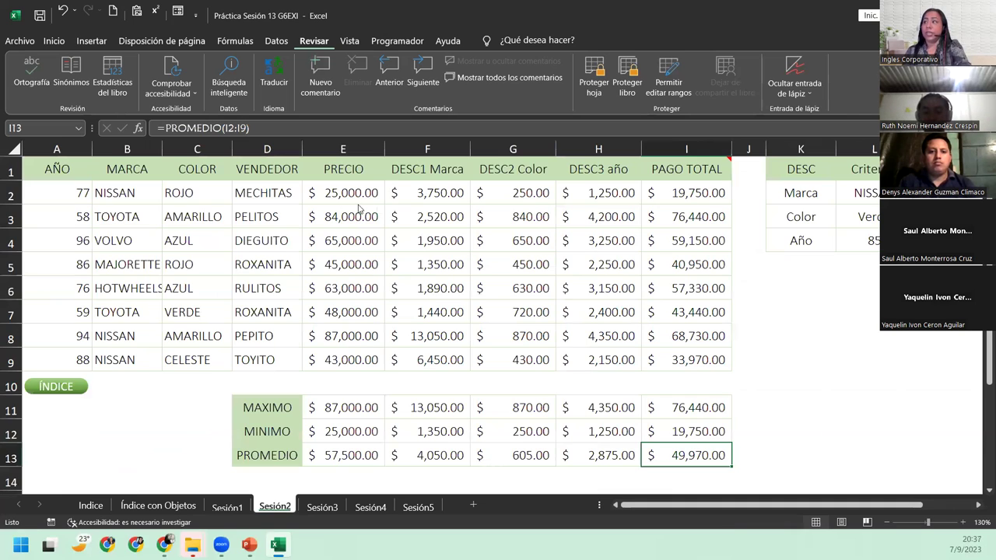
pyautogui.click(358, 204)
pyautogui.write('5')
pyautogui.press('F7')
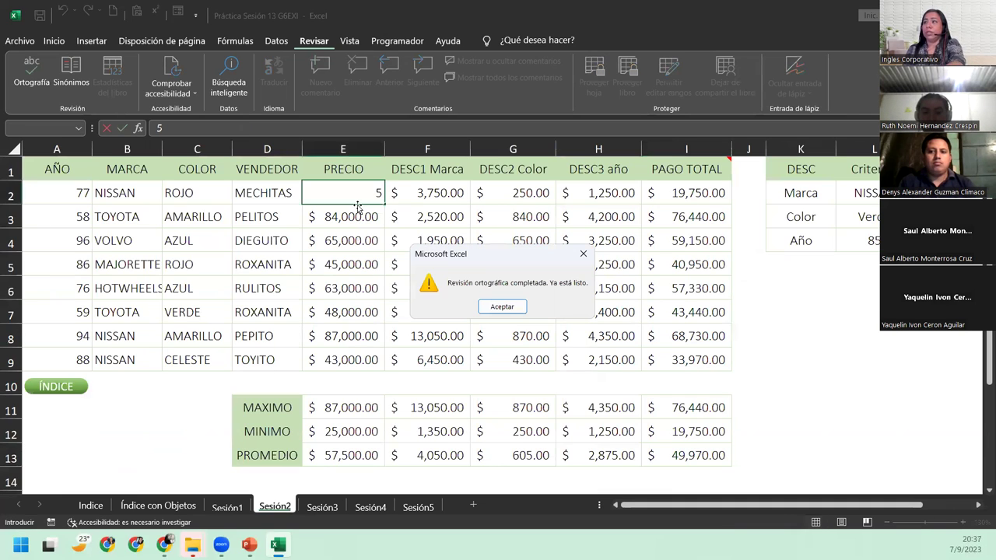
pyautogui.press('Return')
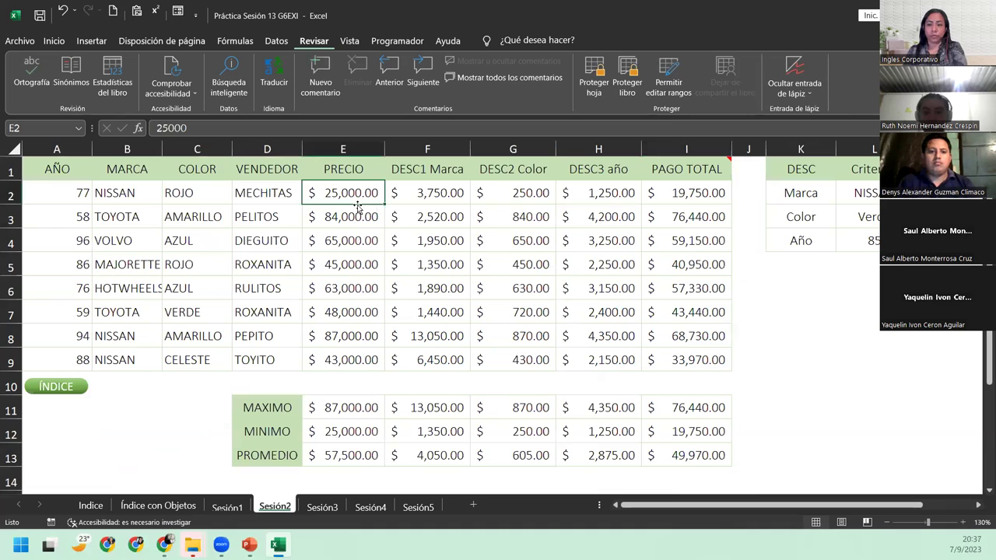
pyautogui.click(431, 255)
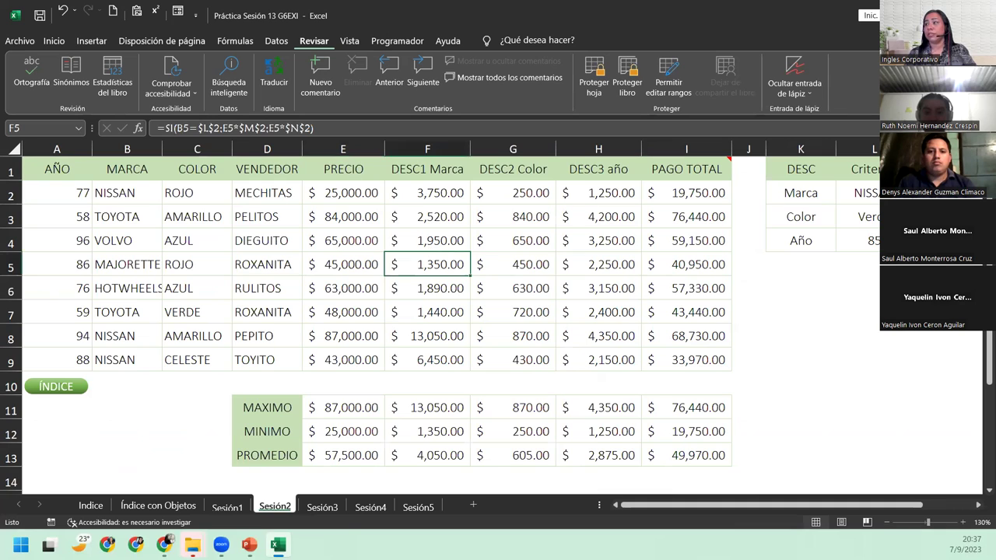
# - Glance at Sesión3 and Sesión5, then go back one sheet to Sesión4
pyautogui.click(325, 509)
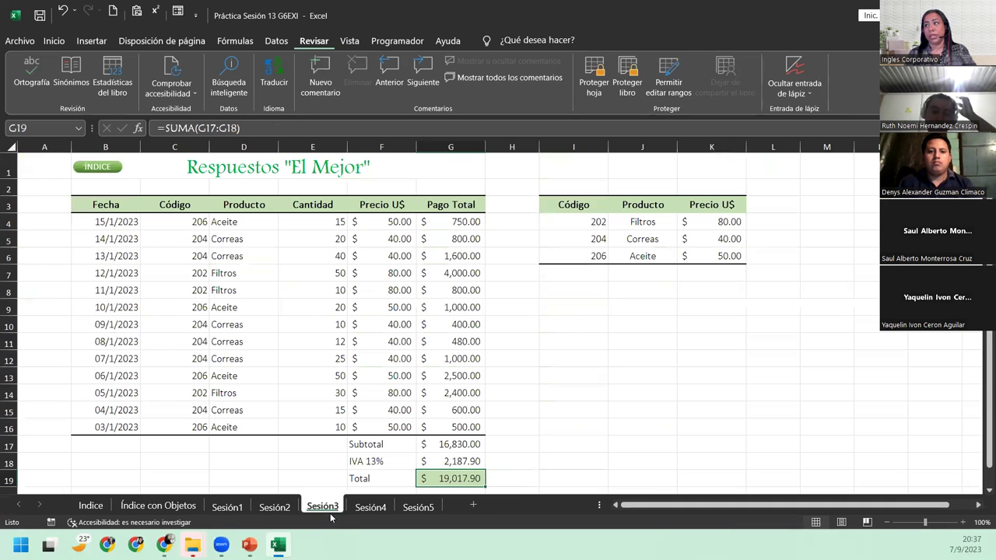
pyautogui.click(405, 511)
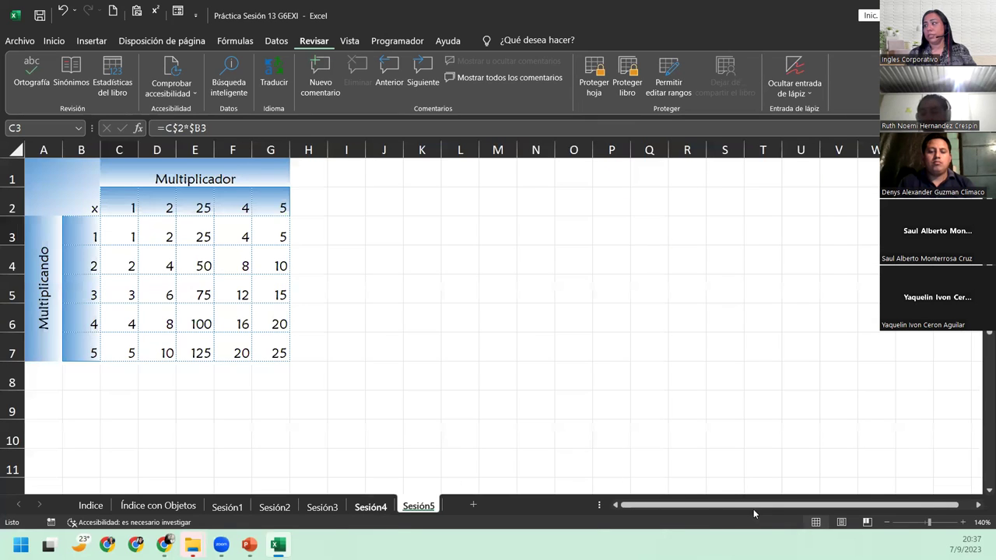
pyautogui.hotkey('ctrl', 'pageup')
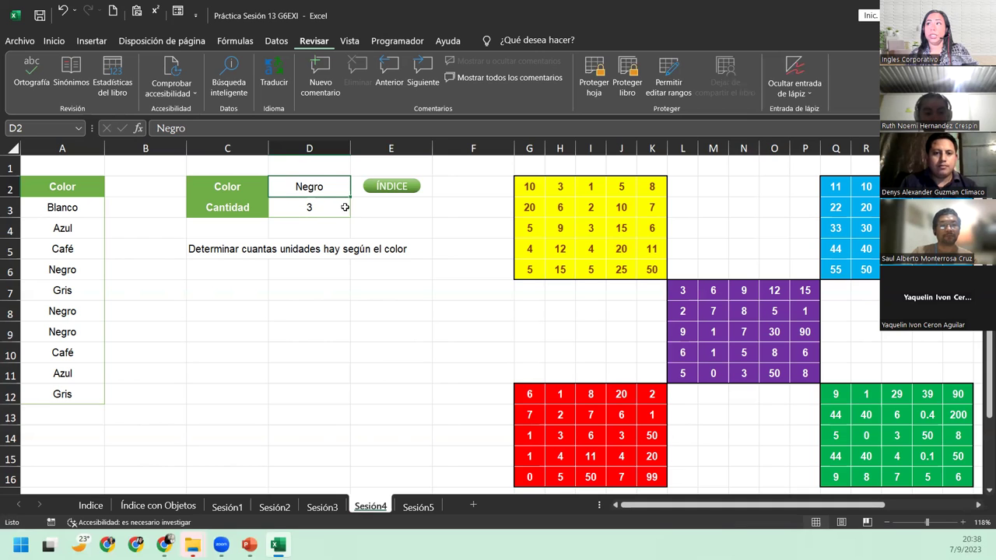
# - Show the Inicio ribbon while on the Sesión4 colour-count sheet
pyautogui.click(54, 41)
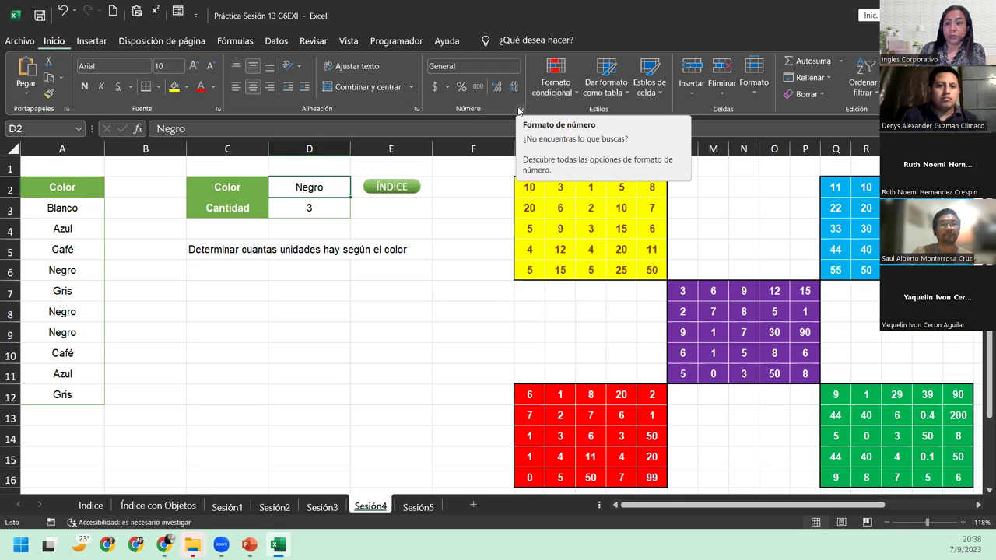
# - Clear the Bloqueada option for cell D2 in Formato de celdas > Proteger and apply it
pyautogui.click(418, 108)
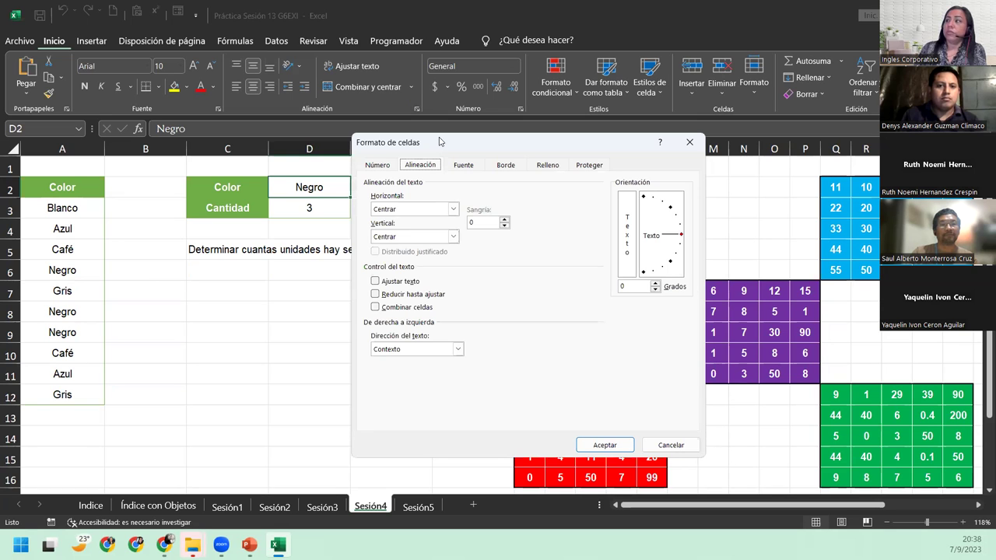
pyautogui.moveTo(439, 142); pyautogui.dragTo(179, 156)
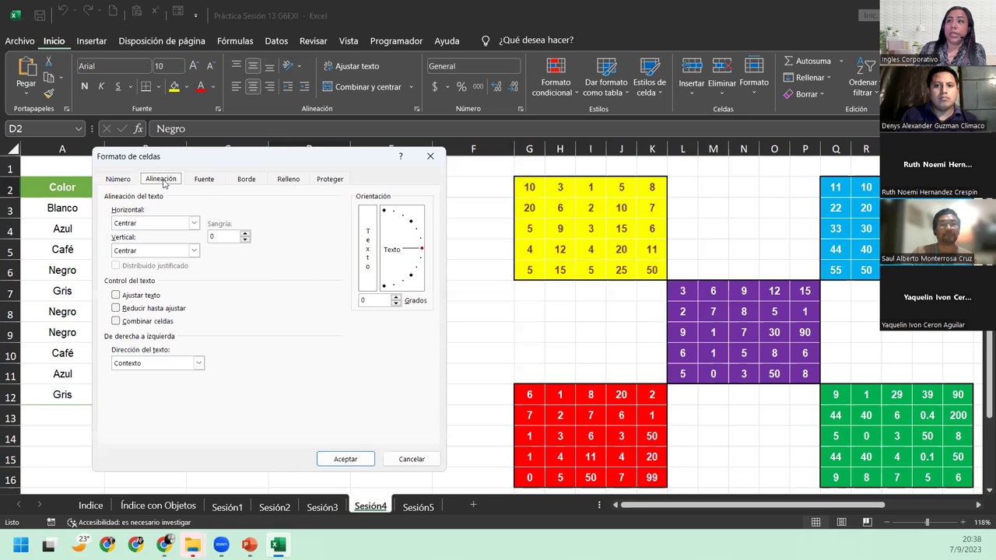
pyautogui.click(209, 183)
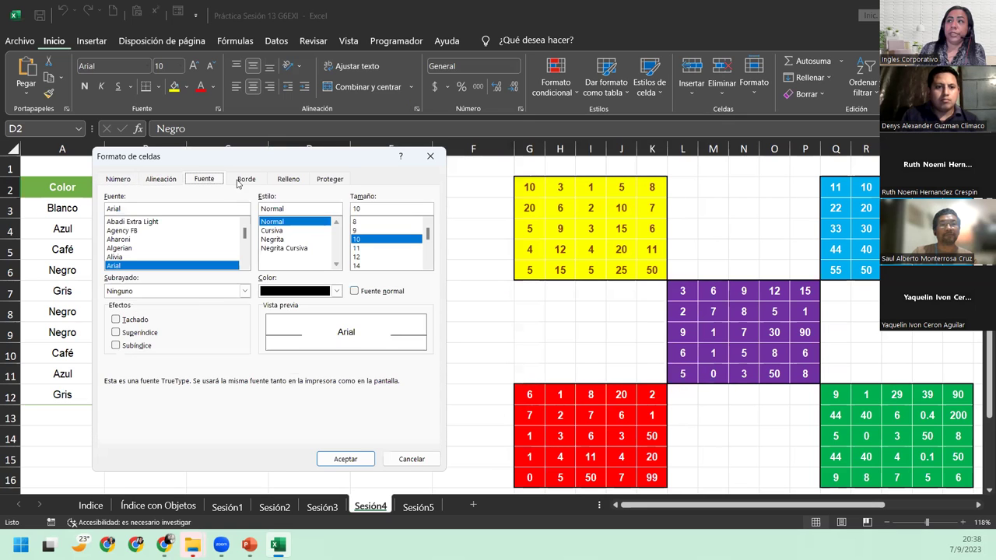
pyautogui.click(248, 181)
pyautogui.click(282, 180)
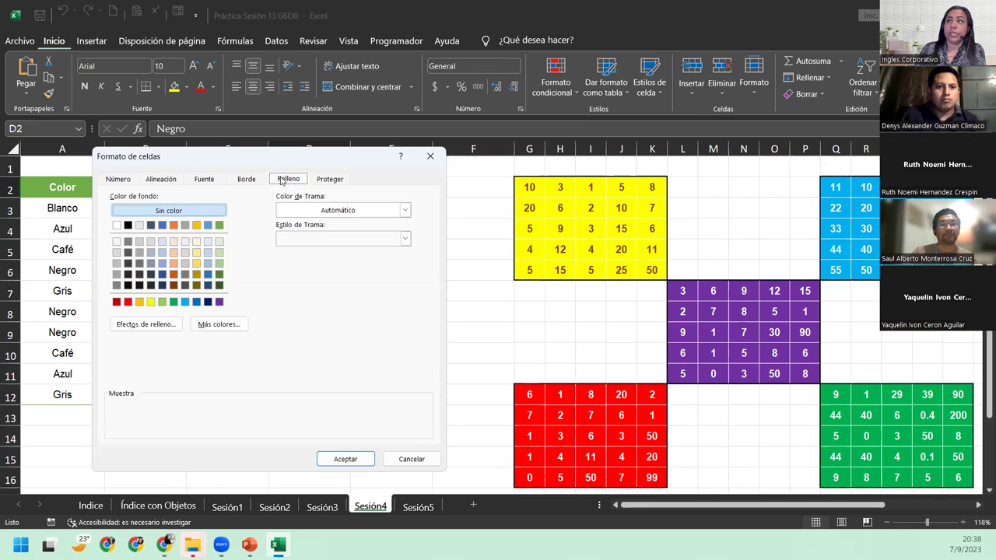
pyautogui.click(336, 183)
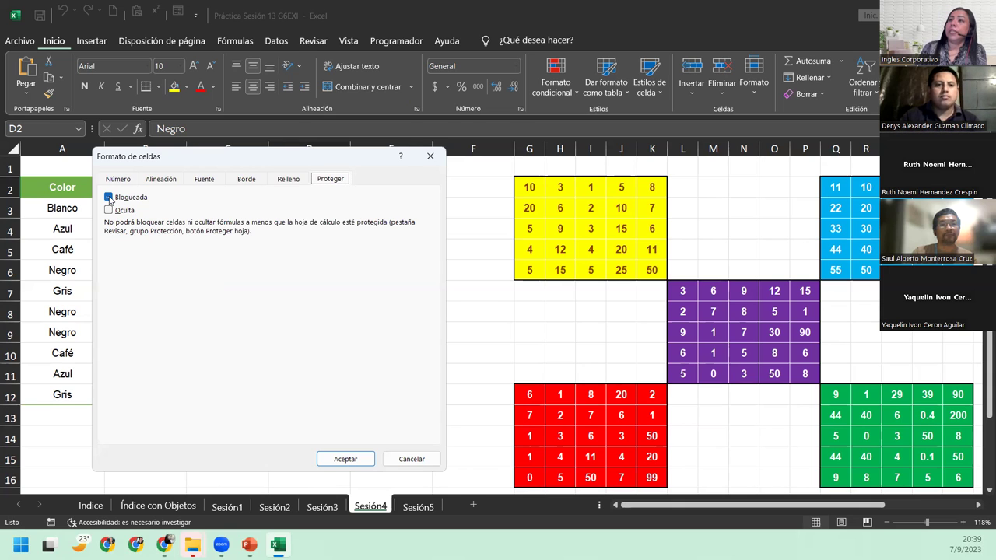
pyautogui.click(109, 198)
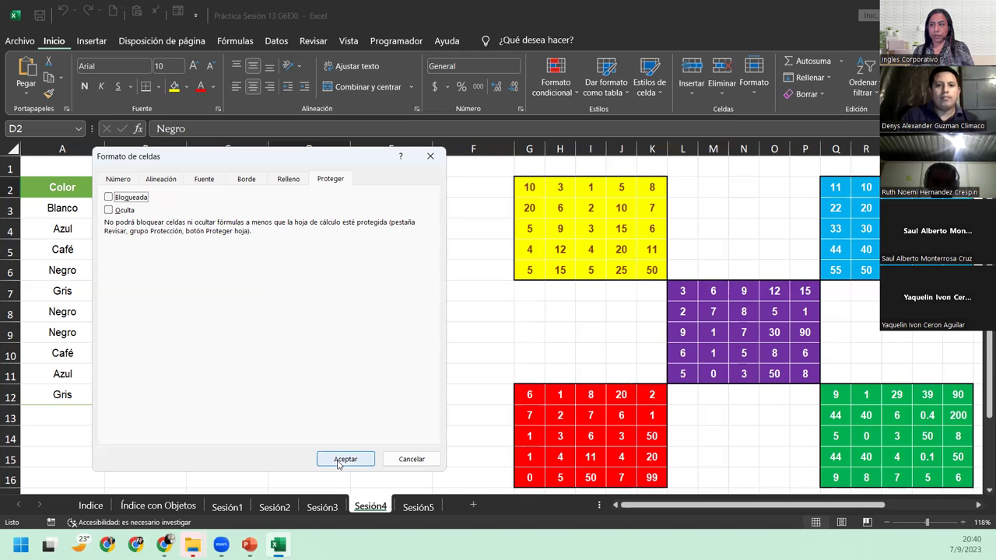
pyautogui.click(339, 459)
pyautogui.click(289, 248)
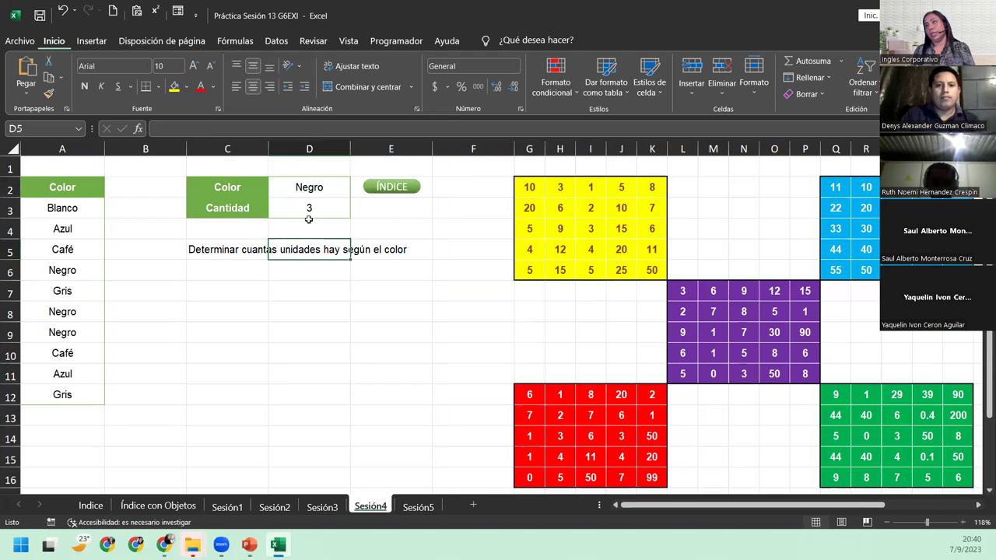
# - Undo the last change and select cell B6, then the Color label in C2
pyautogui.hotkey('ctrl', 'z')
pyautogui.click(282, 241)
pyautogui.click(136, 266)
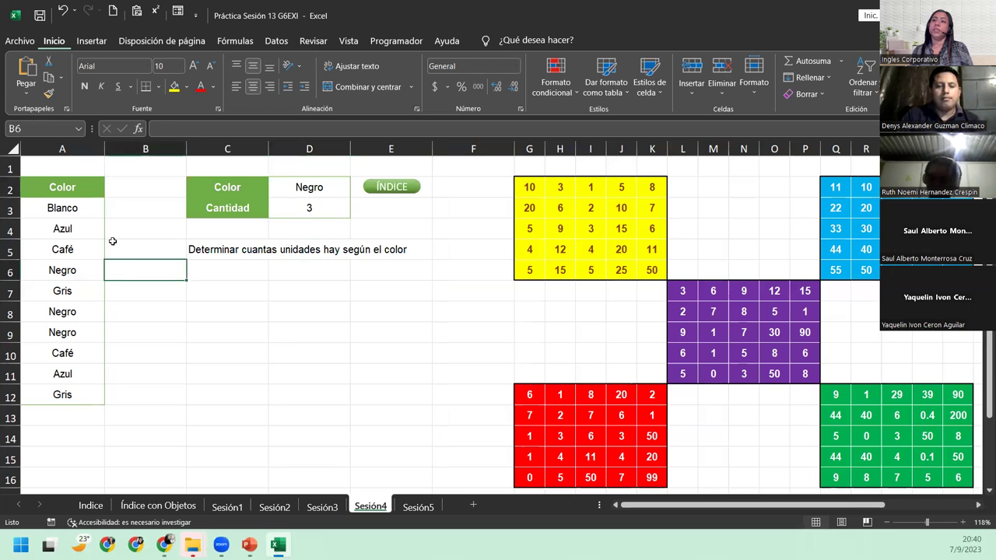
pyautogui.click(190, 188)
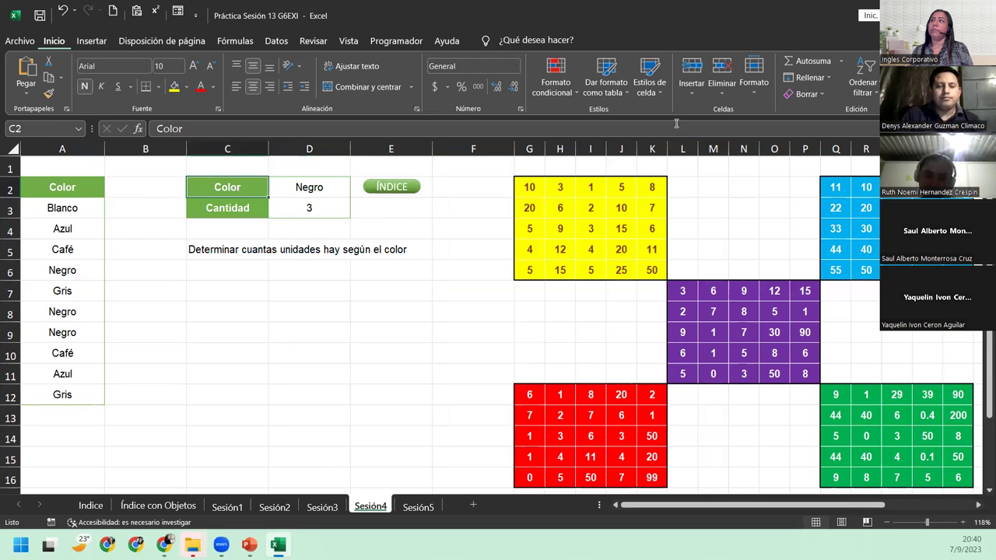
# - Protect the Sesión4 sheet from the Revisar tab with a password, confirming it
pyautogui.click(313, 41)
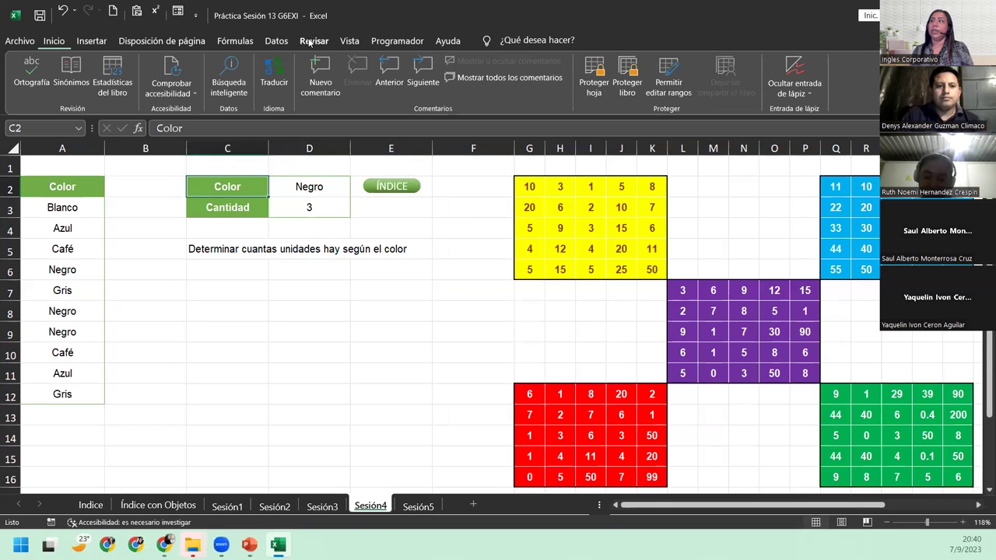
pyautogui.click(594, 78)
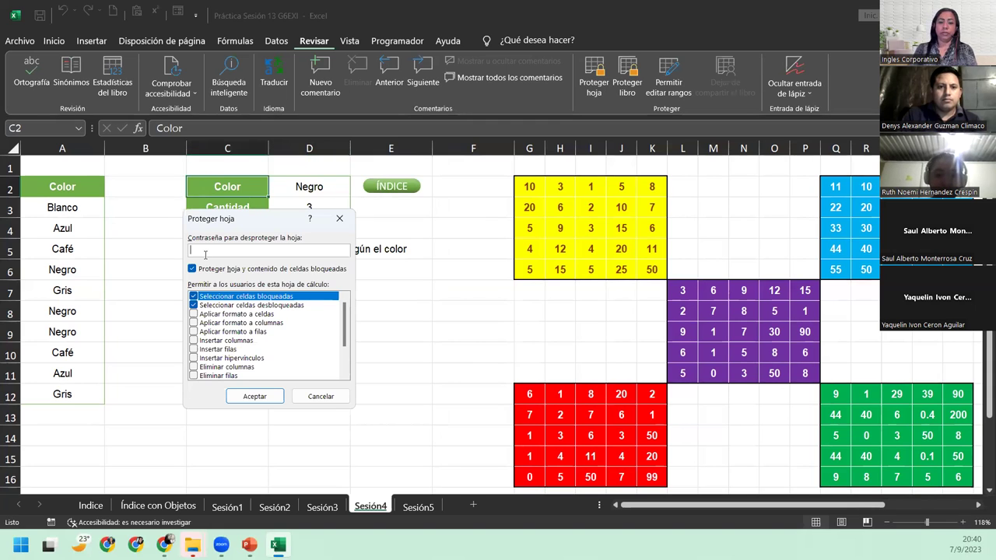
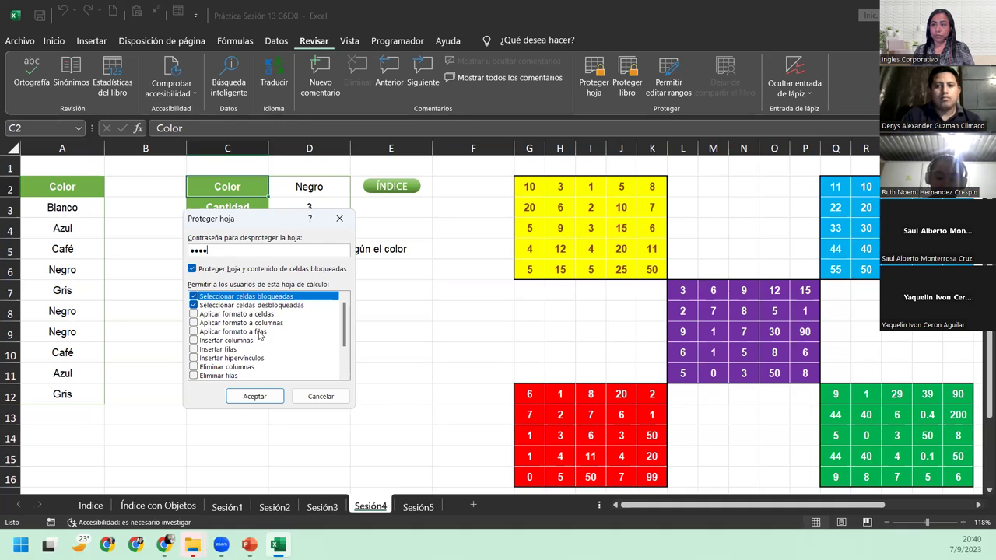
pyautogui.click(253, 398)
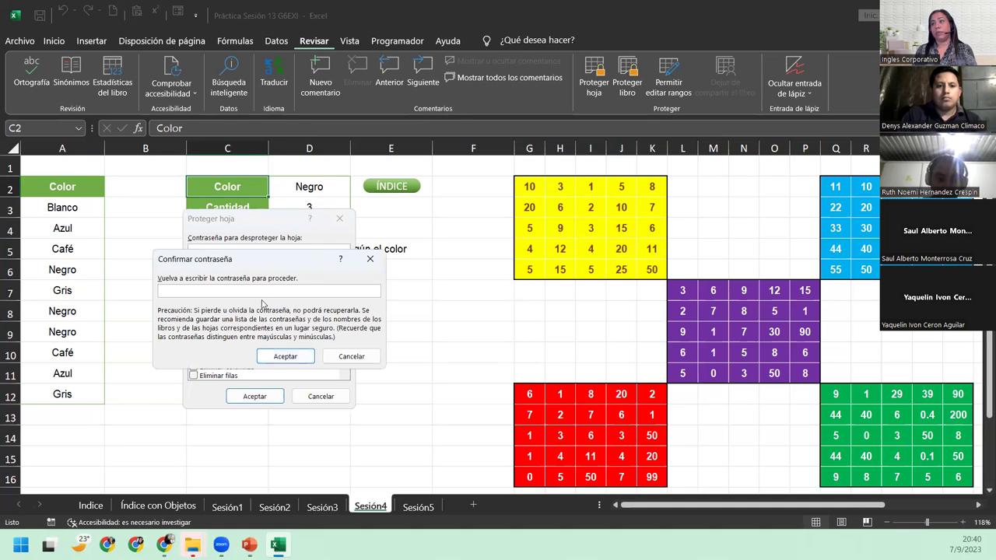
pyautogui.press('Return')
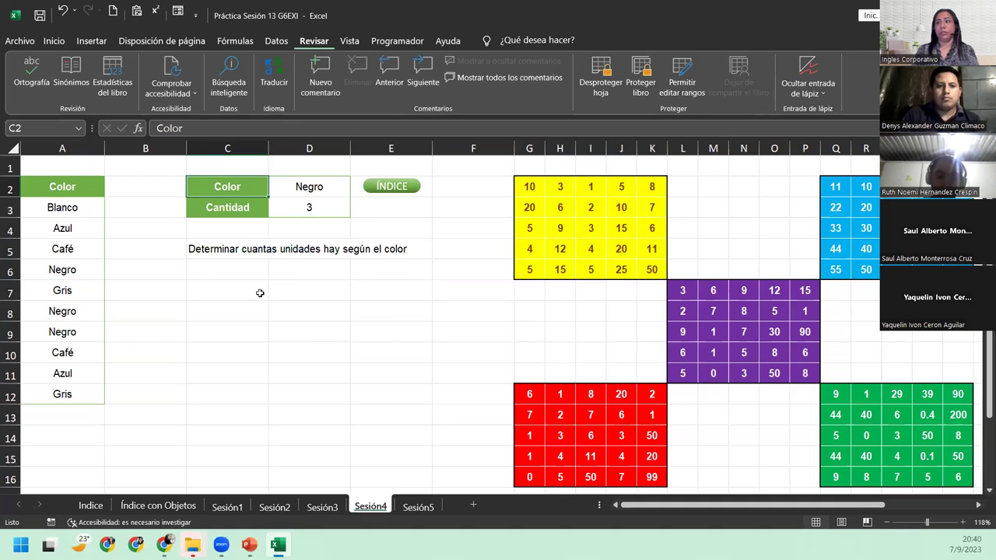
# - Enter Azul as the colour criterion in D2, fixing the typos along the way
pyautogui.click(56, 247)
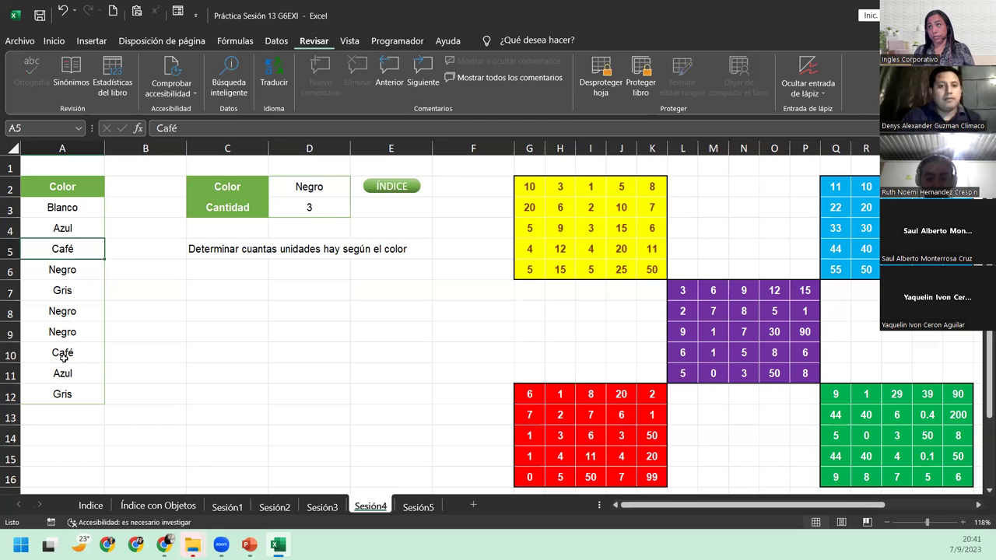
pyautogui.click(299, 206)
pyautogui.click(307, 187)
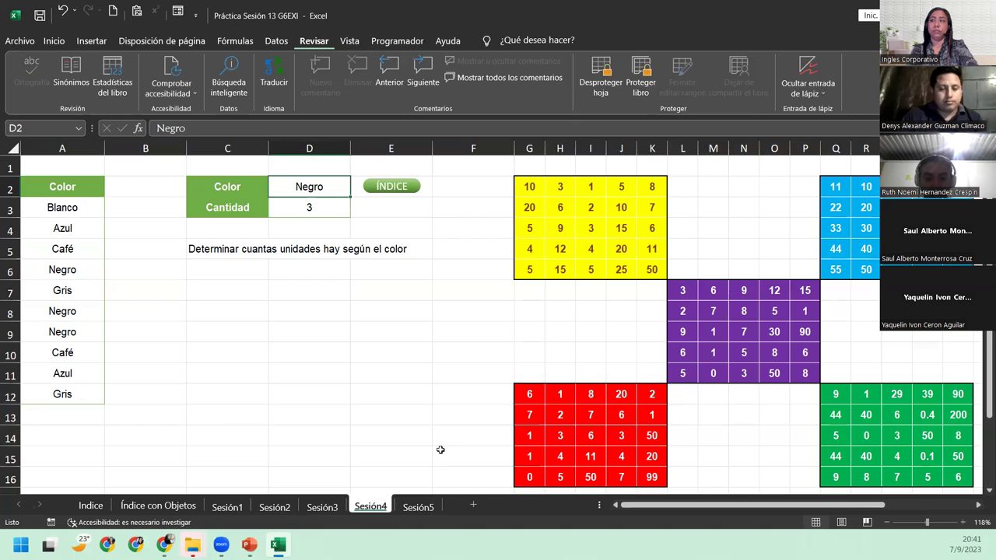
pyautogui.write('Axul')
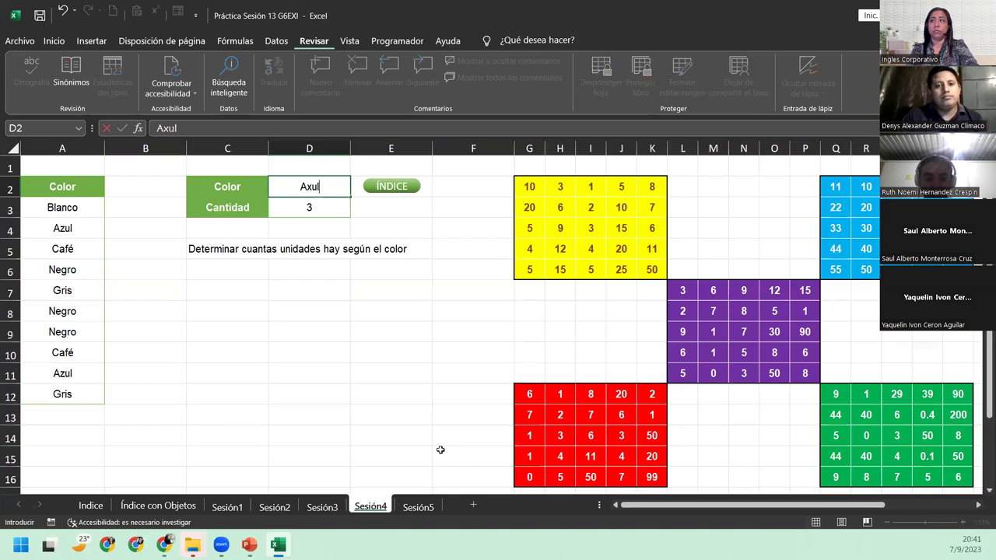
pyautogui.press('BackSpace')
pyautogui.press('BackSpace')
pyautogui.write('zul')
pyautogui.press('BackSpace')
pyautogui.press('BackSpace')
pyautogui.press('BackSpace')
pyautogui.write('zul')
pyautogui.press('Return')
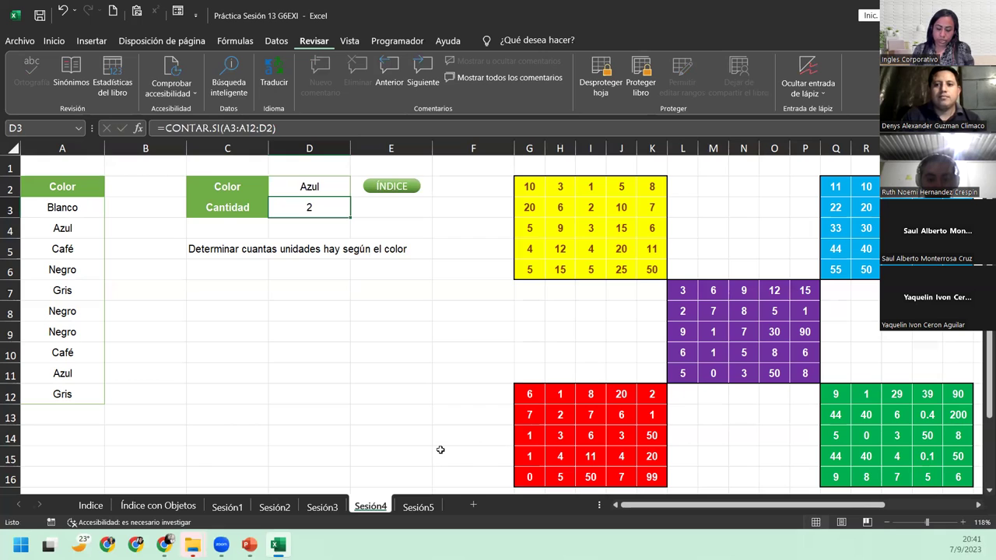
# - Refocus the workbook, show the Inicio ribbon and select cells around Cantidad
pyautogui.click(604, 247)
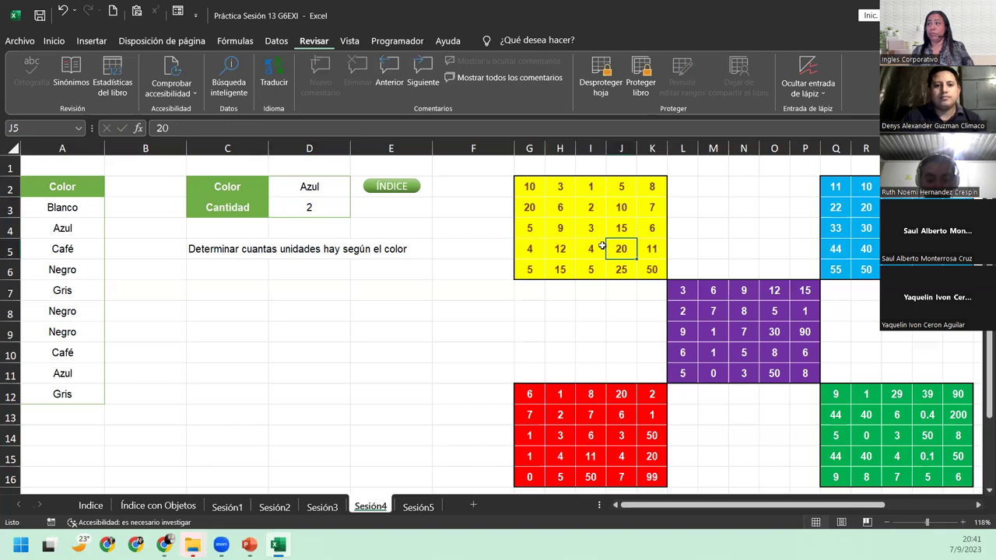
pyautogui.click(336, 190)
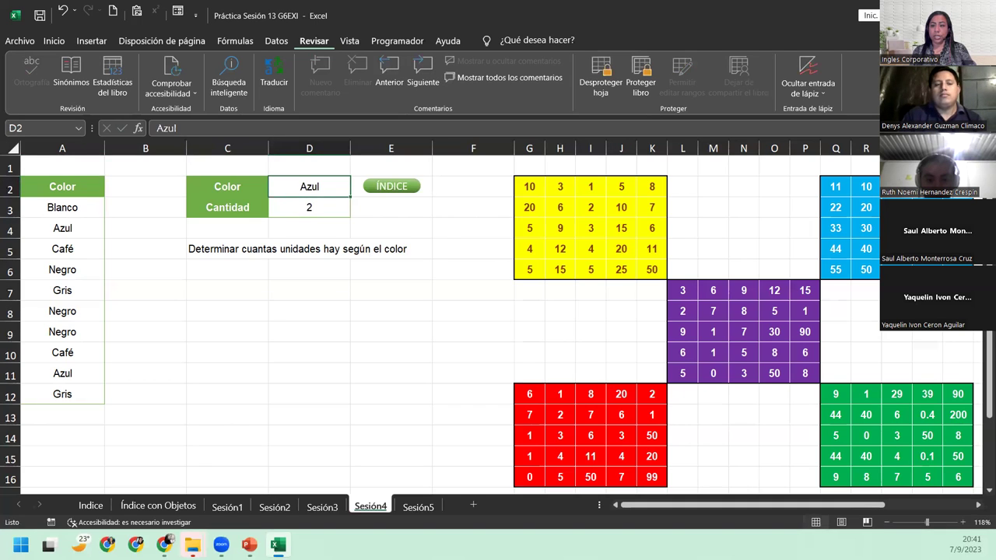
pyautogui.hotkey('alt', 'Tab')
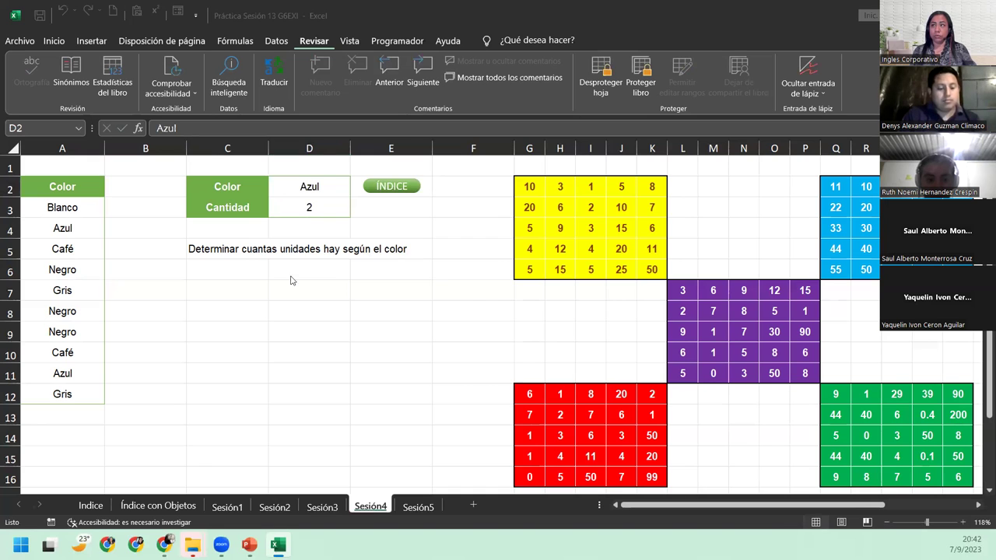
pyautogui.click(320, 183)
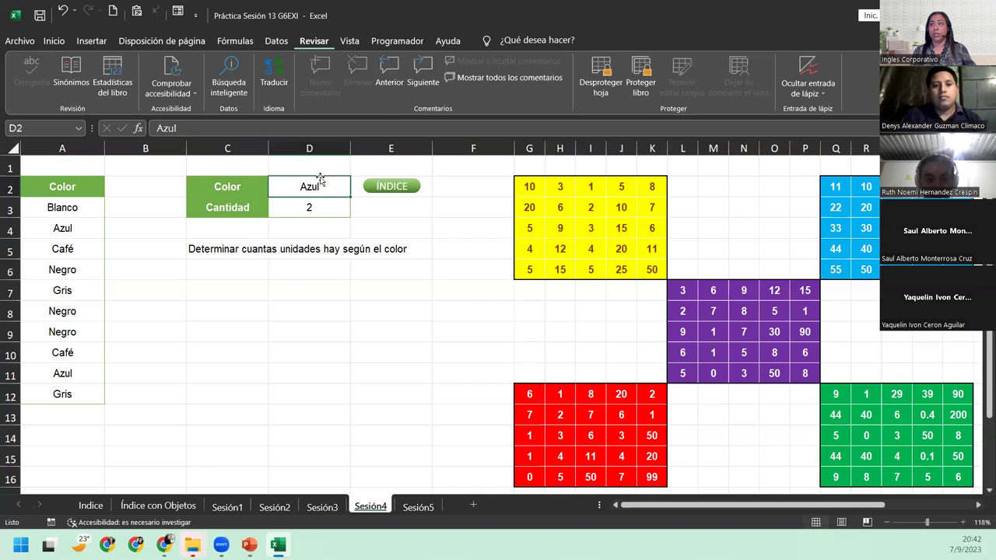
pyautogui.click(53, 40)
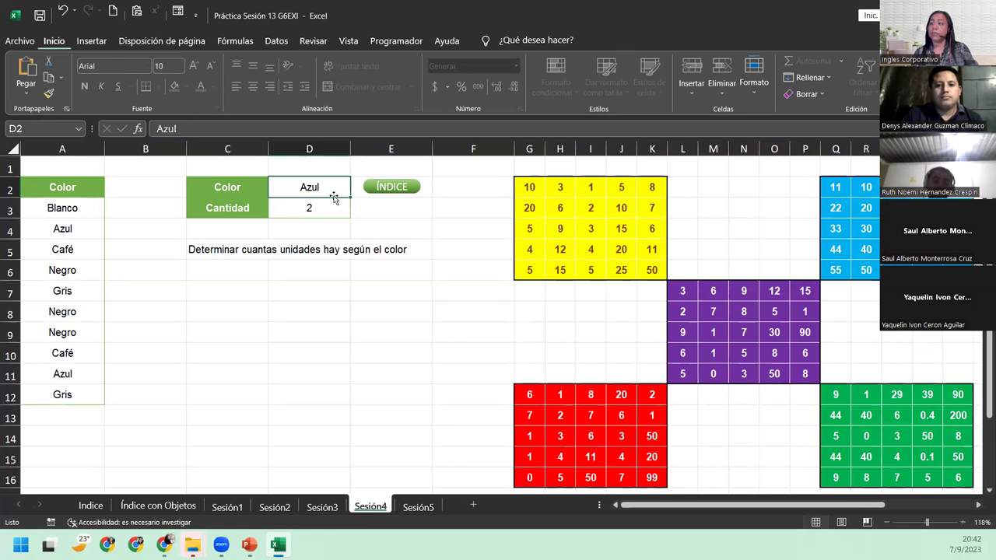
pyautogui.click(313, 222)
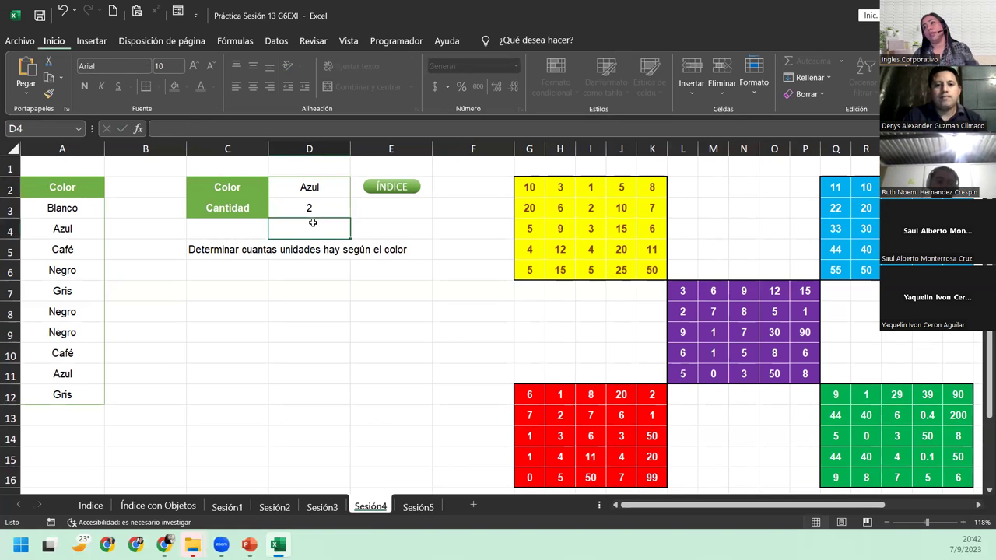
pyautogui.click(219, 280)
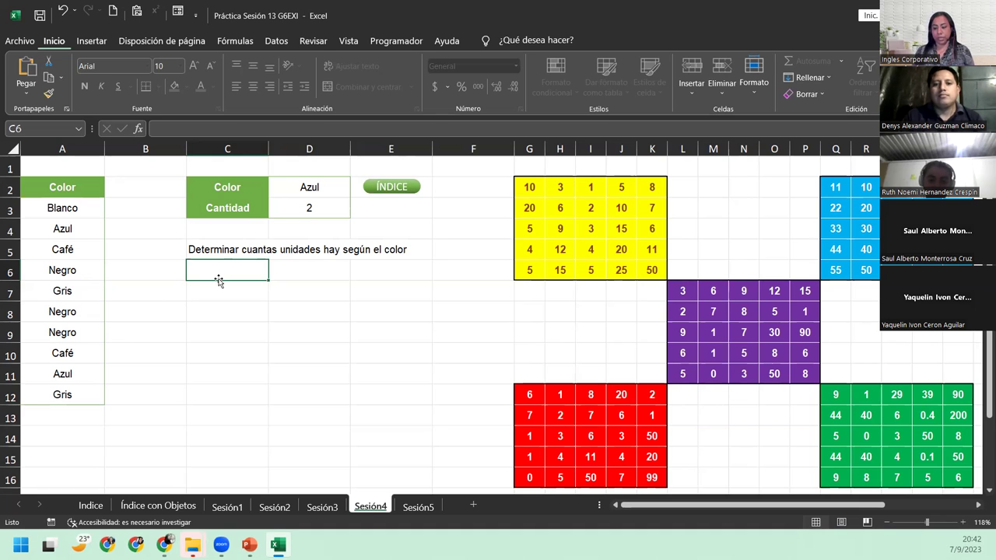
# - Try deleting the locked 1 in the yellow grid and dismiss the protected-sheet warning
pyautogui.click(304, 188)
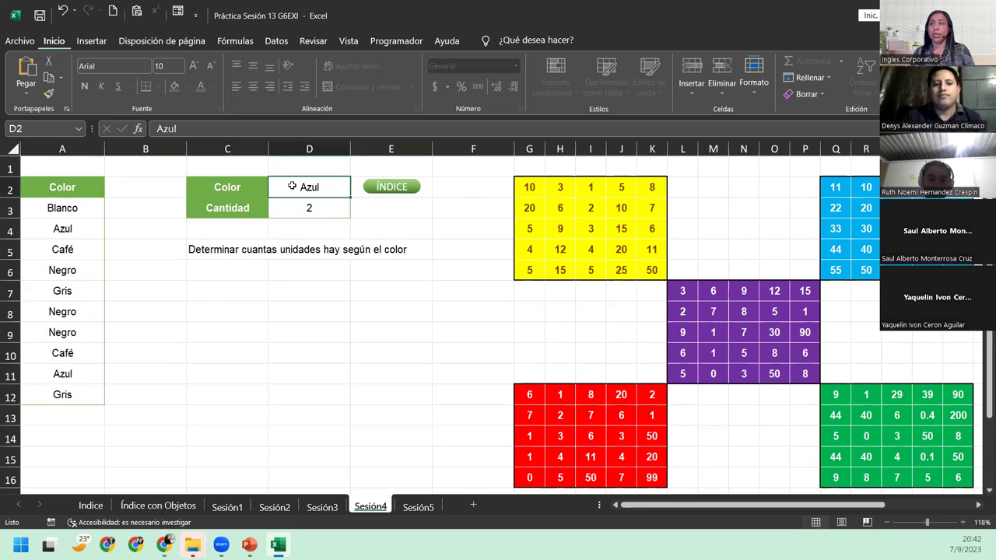
pyautogui.click(417, 216)
pyautogui.click(479, 311)
pyautogui.click(591, 189)
pyautogui.press('Delete')
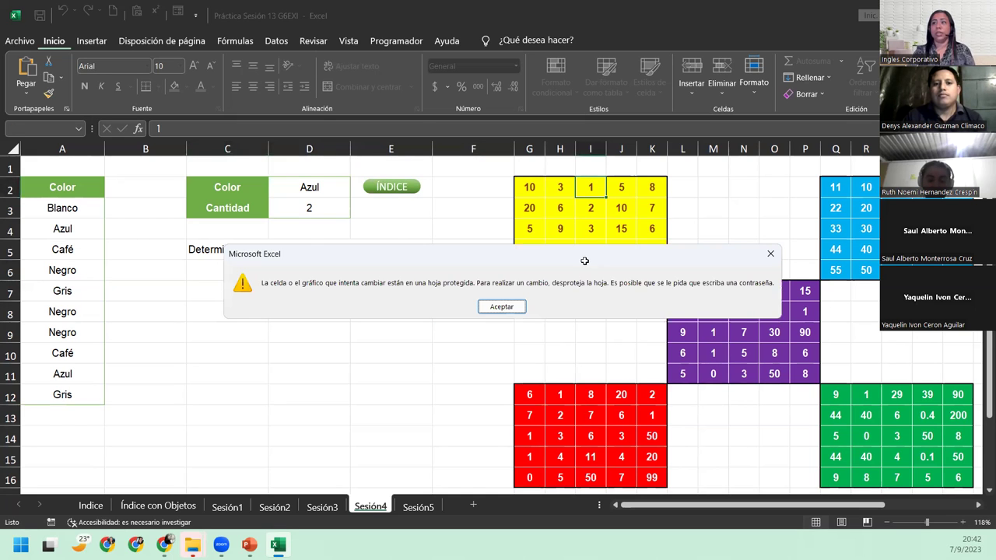
pyautogui.press('Return')
pyautogui.click(325, 193)
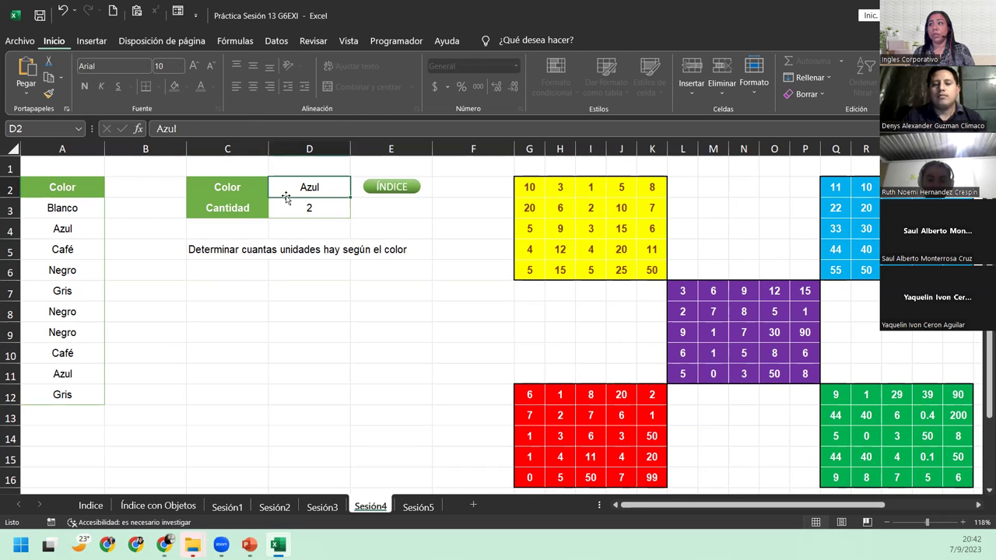
pyautogui.click(280, 508)
# - Review the Sesión1 Nota grades E3:E11 with the Revisar ribbon showing
pyautogui.click(233, 507)
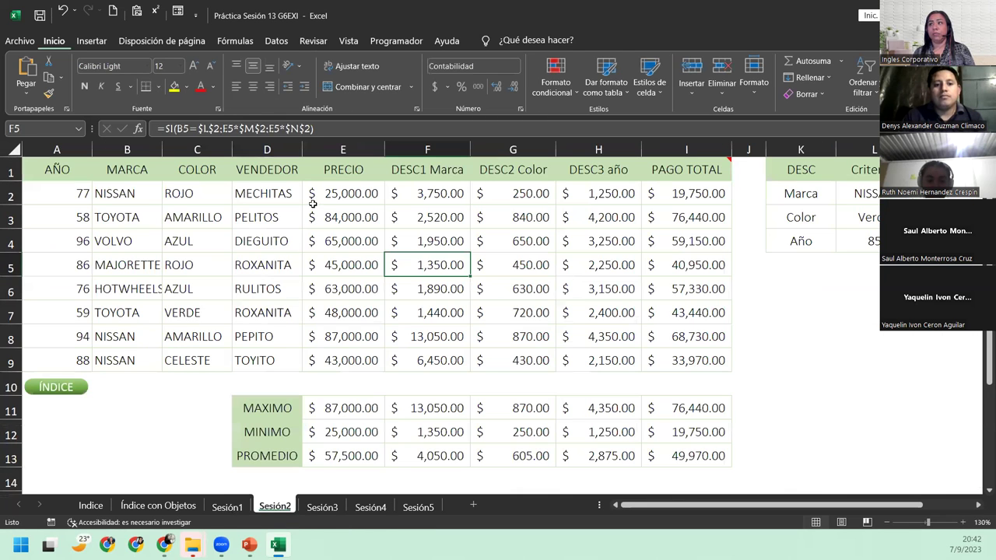
pyautogui.moveTo(313, 204); pyautogui.dragTo(328, 347)
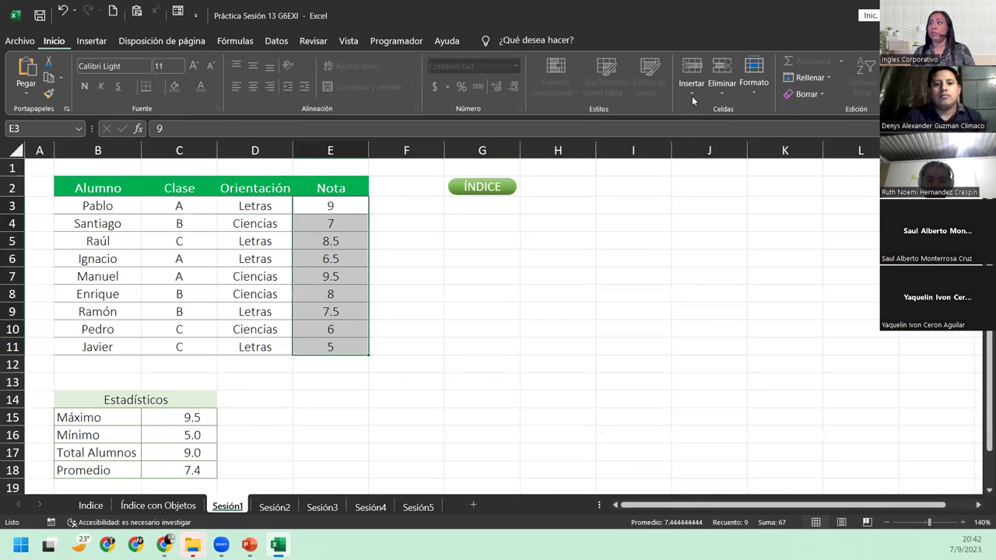
pyautogui.click(312, 40)
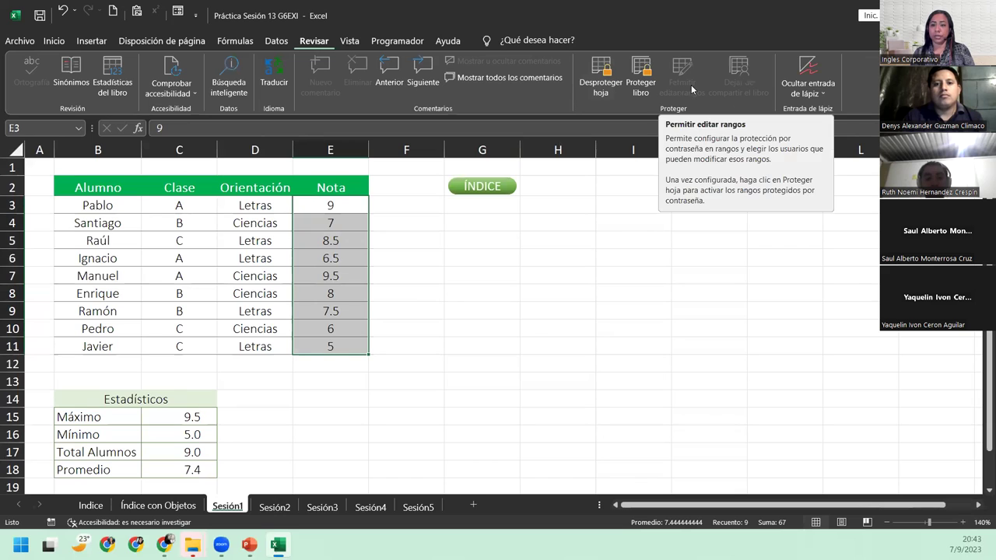
pyautogui.click(342, 240)
# - Inspect the Sesión2 DESC1 Marca value and Sesión3 Producto column, then return to Sesión4
pyautogui.click(273, 508)
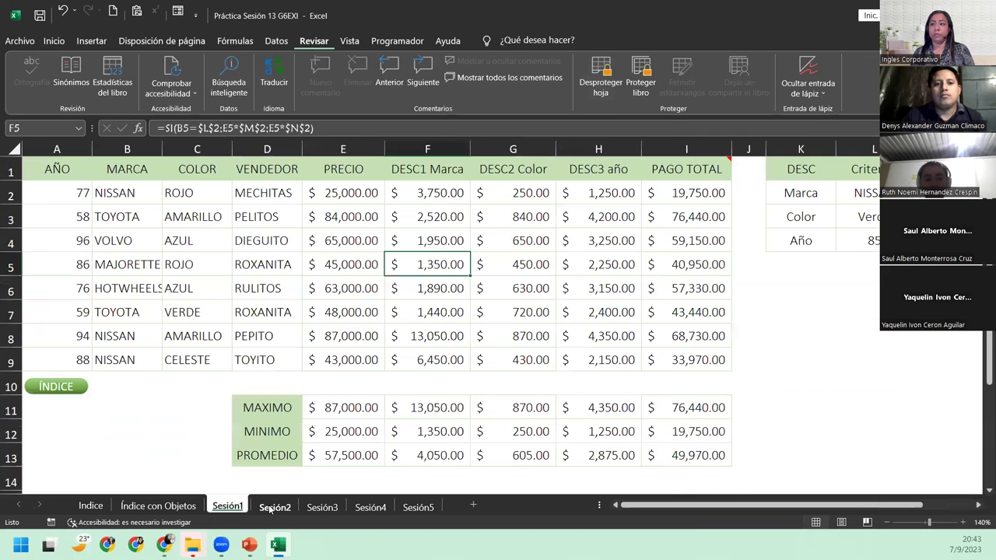
pyautogui.click(271, 507)
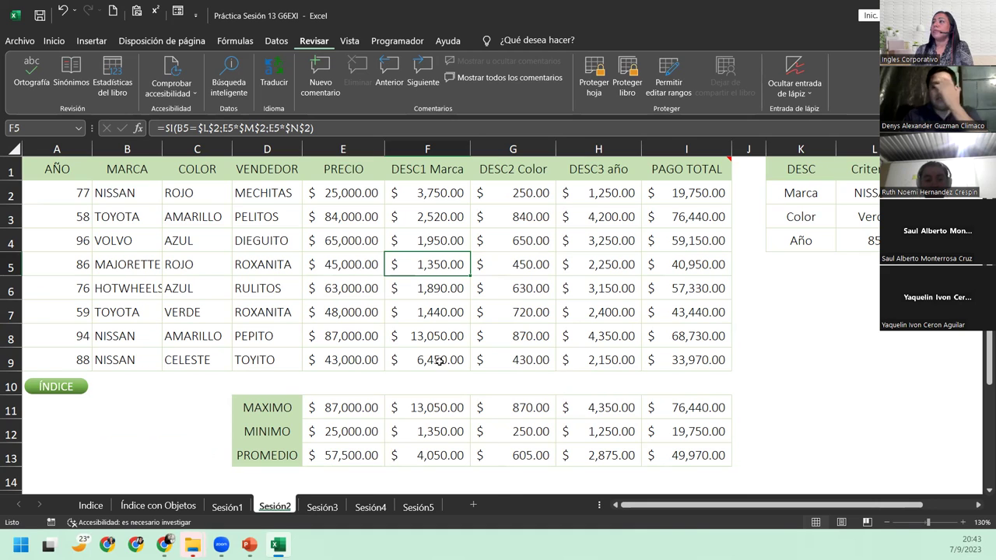
pyautogui.click(451, 217)
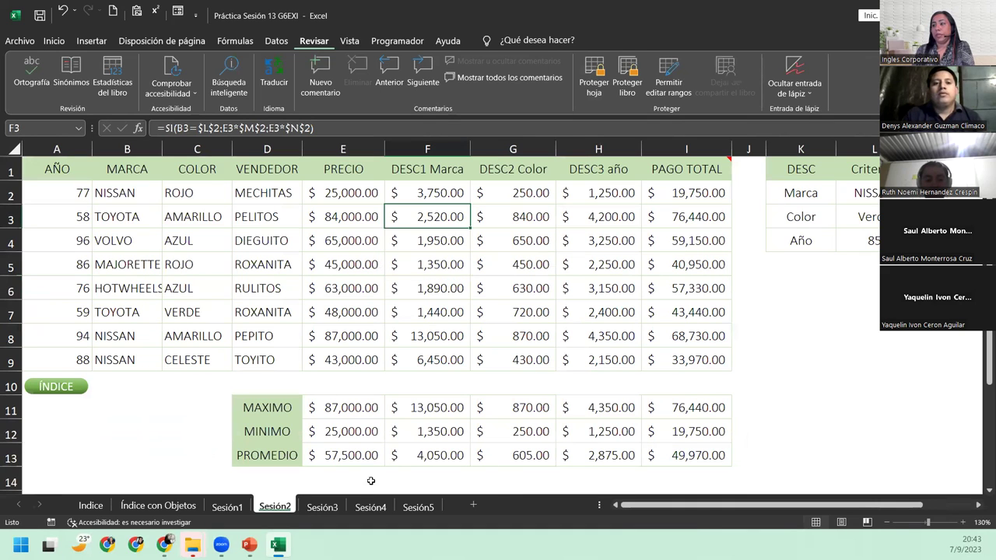
pyautogui.click(322, 508)
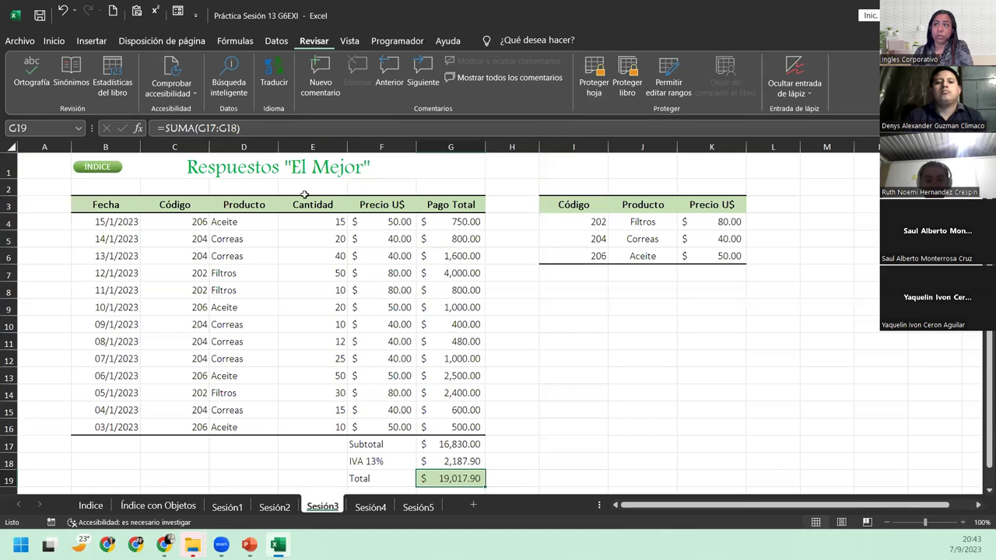
pyautogui.click(231, 149)
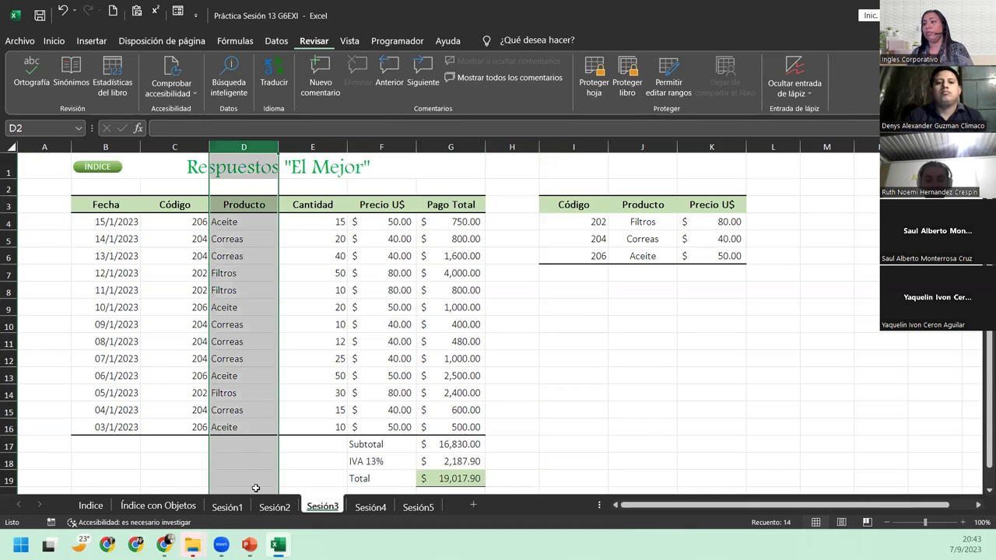
pyautogui.click(273, 507)
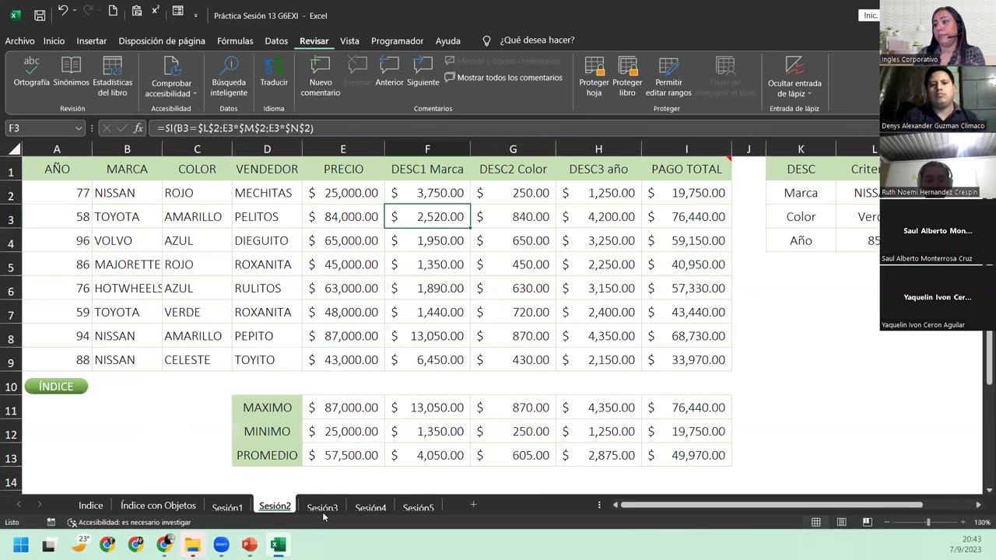
pyautogui.click(371, 506)
# - Try clearing the contents of column C and dismiss the protected-sheet warning
pyautogui.click(228, 149)
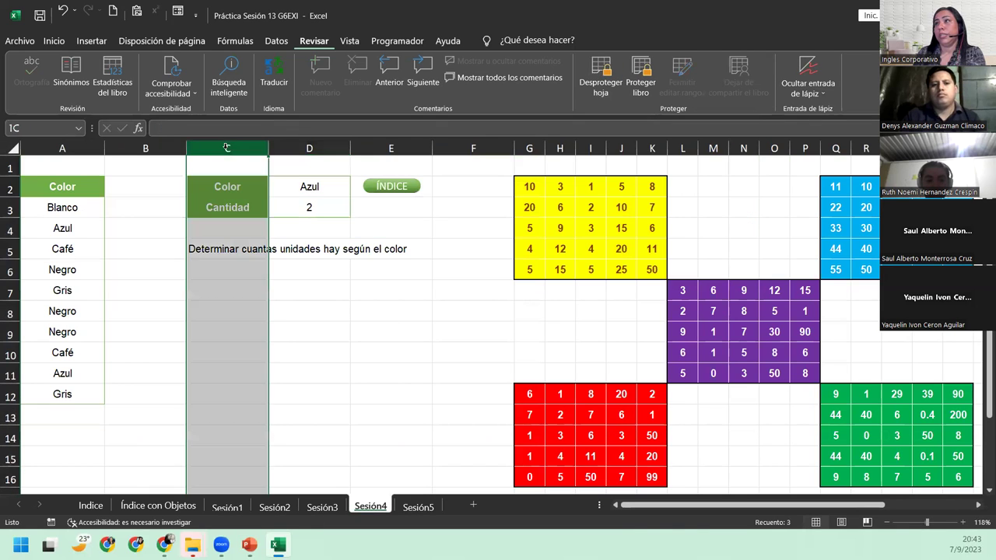
pyautogui.rightClick(226, 150)
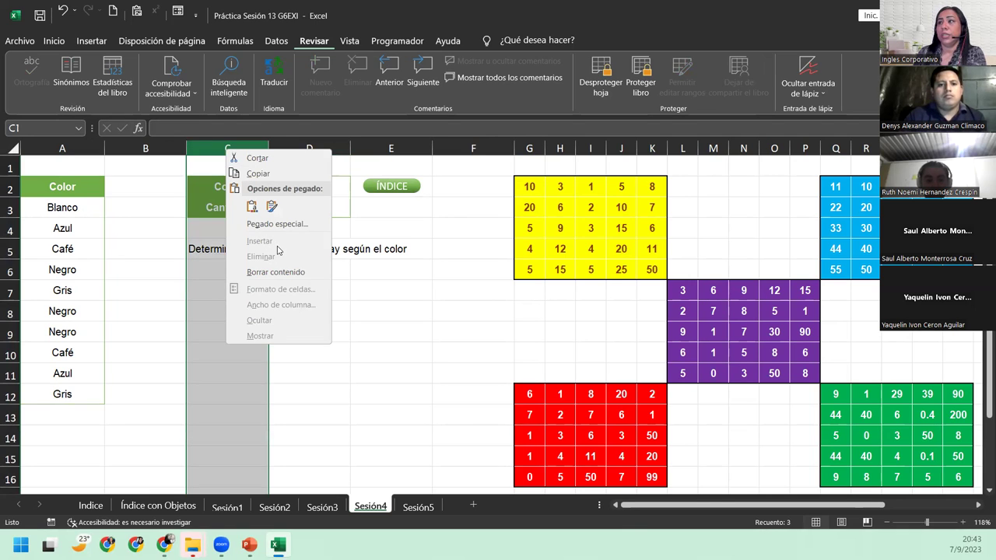
pyautogui.click(277, 272)
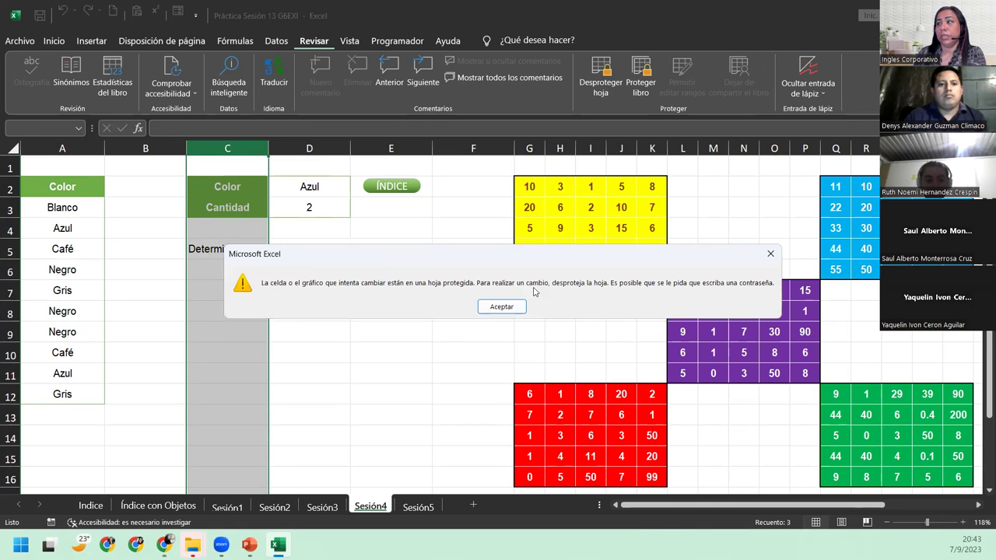
pyautogui.click(501, 307)
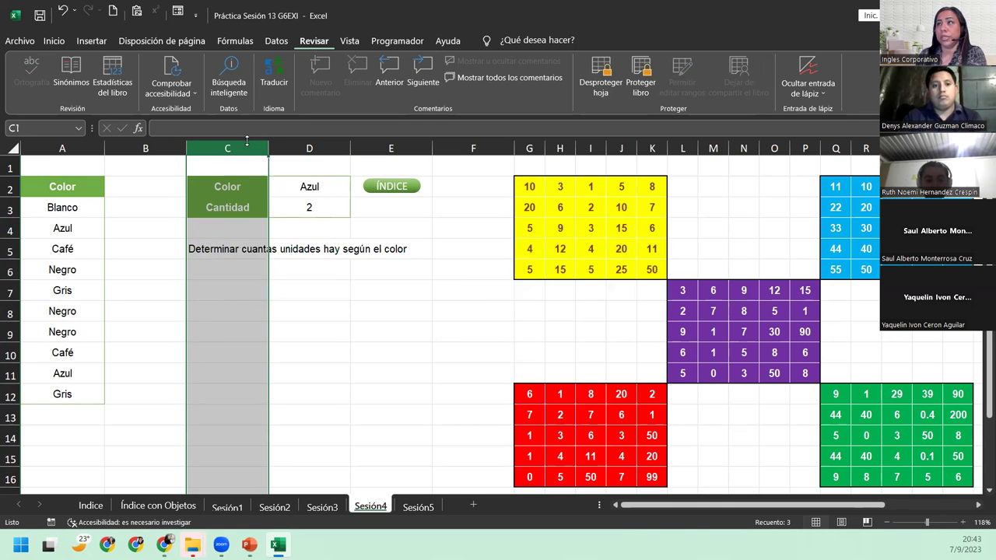
# - Select columns C:D, row 4 and A2:A12, then move to the Índice con Objetos sheet
pyautogui.moveTo(247, 141)
pyautogui.mouseDown()
pyautogui.moveTo(275, 140)
pyautogui.moveTo(268, 145)
pyautogui.mouseUp()
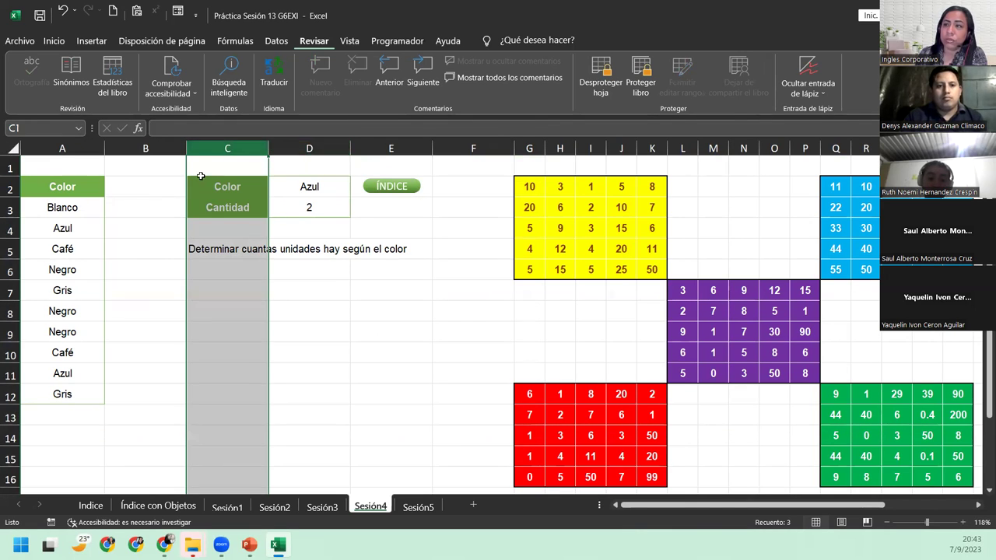
pyautogui.click(7, 225)
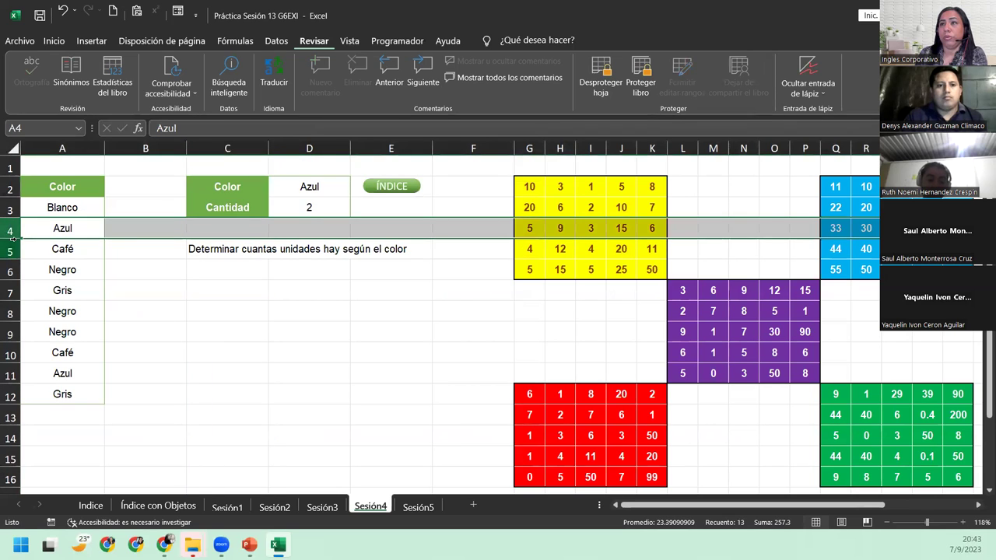
pyautogui.moveTo(56, 187); pyautogui.dragTo(77, 400)
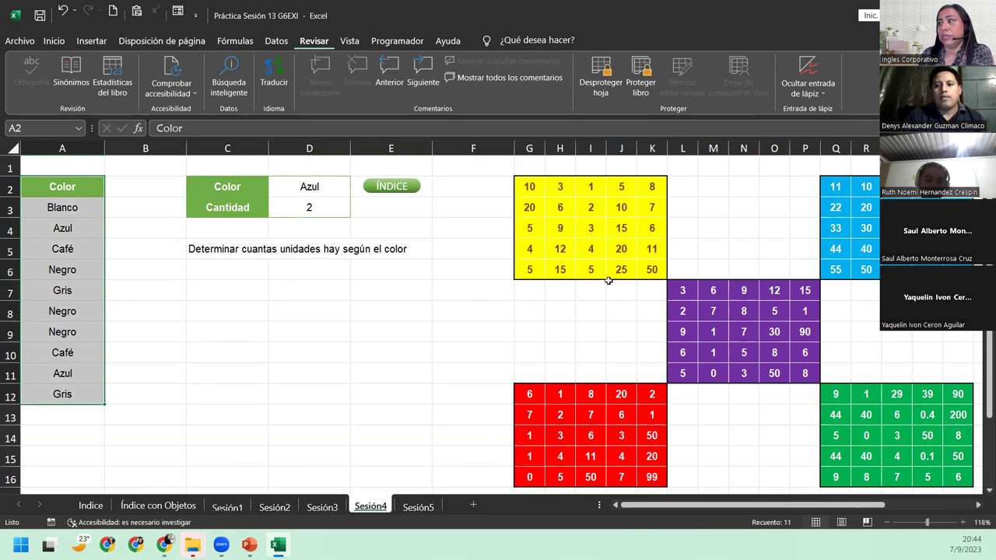
pyautogui.click(112, 317)
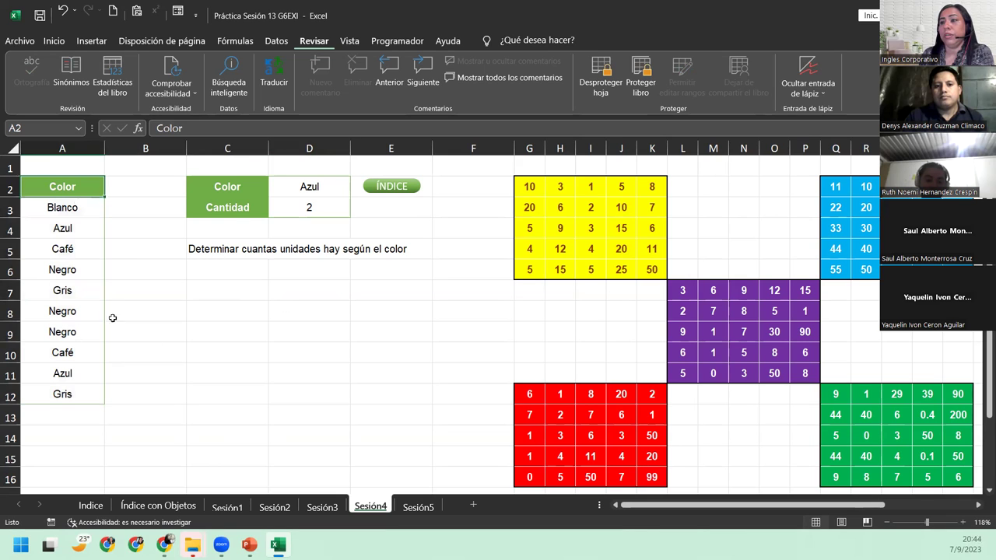
pyautogui.click(146, 505)
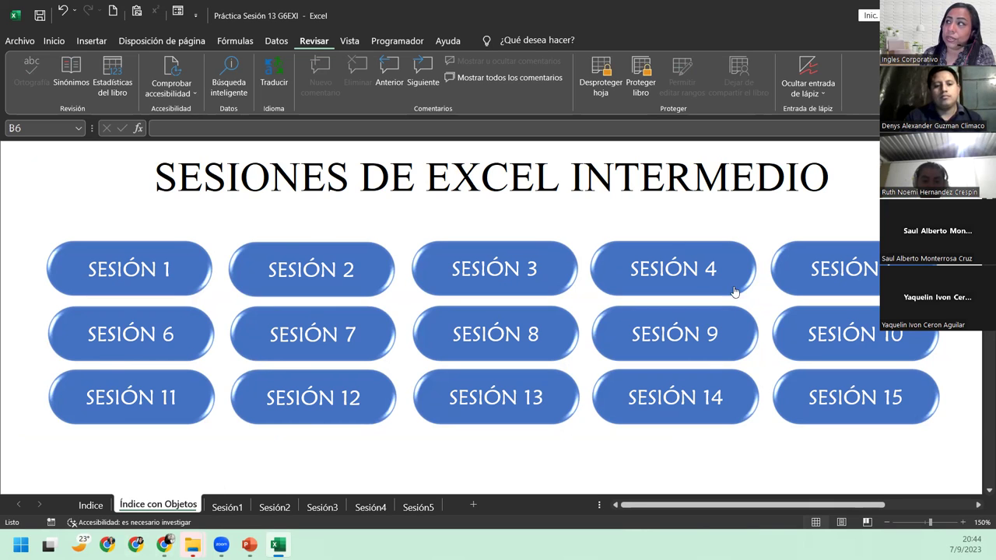
# - Hide the Indice sheet with Ocultar, then bring it back with Mostrar
pyautogui.click(90, 505)
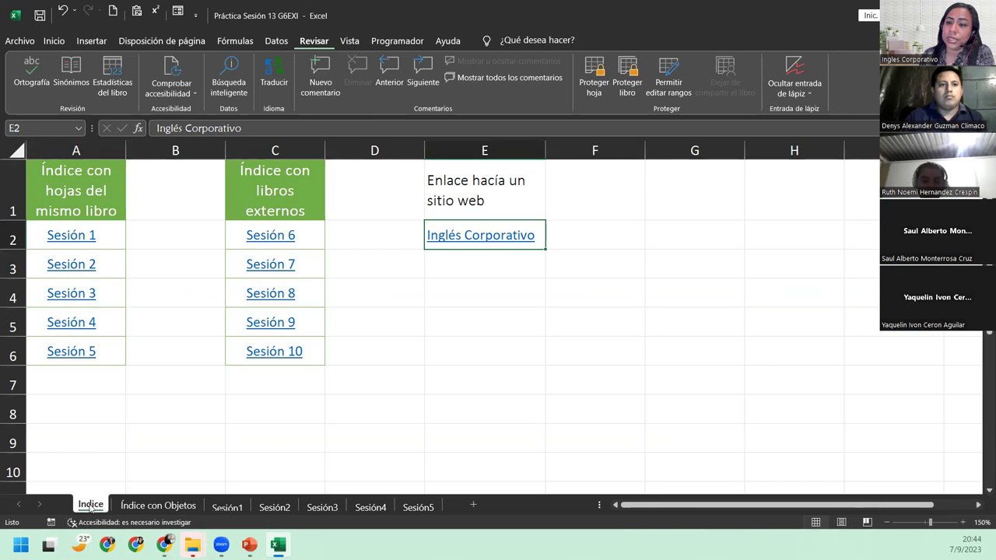
pyautogui.rightClick(91, 506)
pyautogui.click(129, 460)
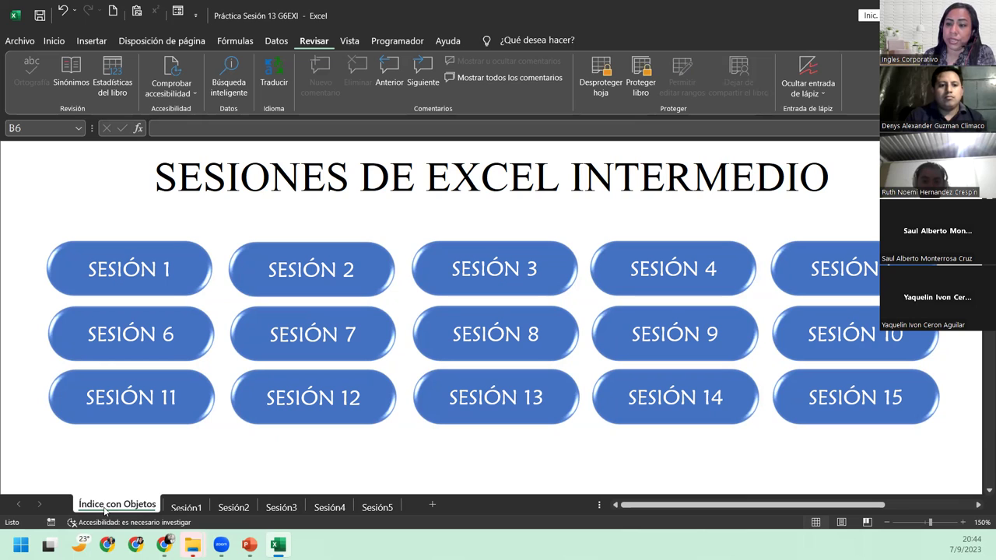
pyautogui.rightClick(105, 511)
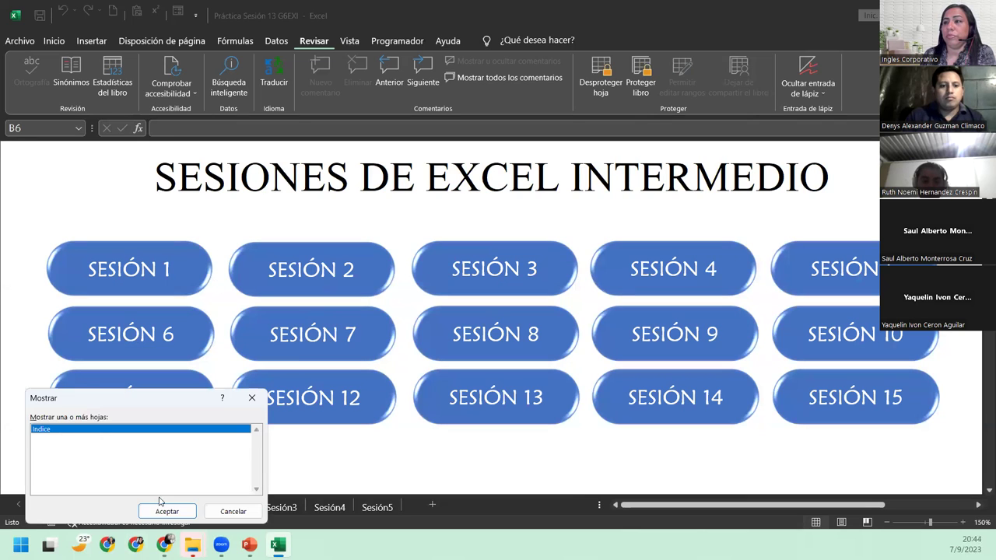
pyautogui.click(170, 511)
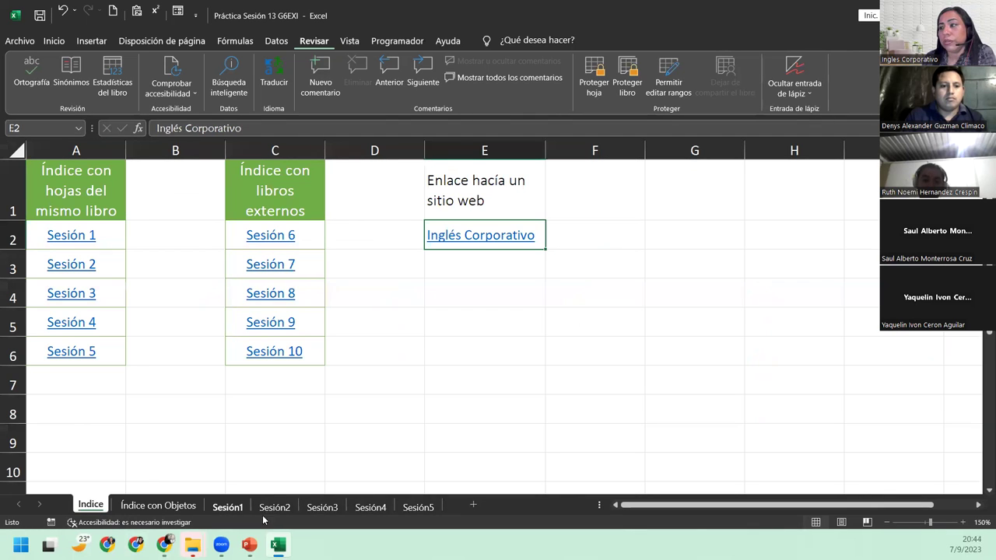
pyautogui.rightClick(410, 507)
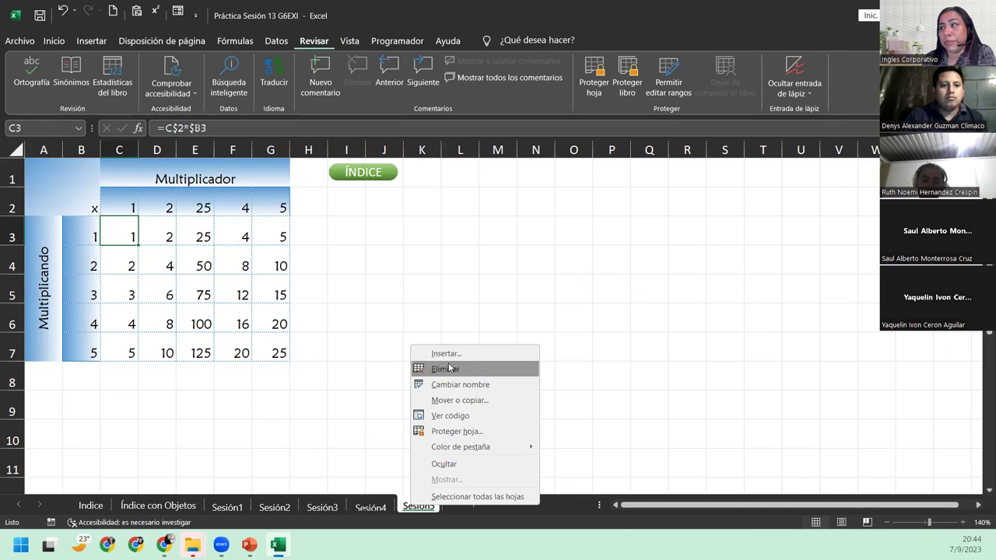
# - Cancel deleting Sesión5 and colour the Sesión1 tab purple
pyautogui.click(448, 369)
pyautogui.click(625, 254)
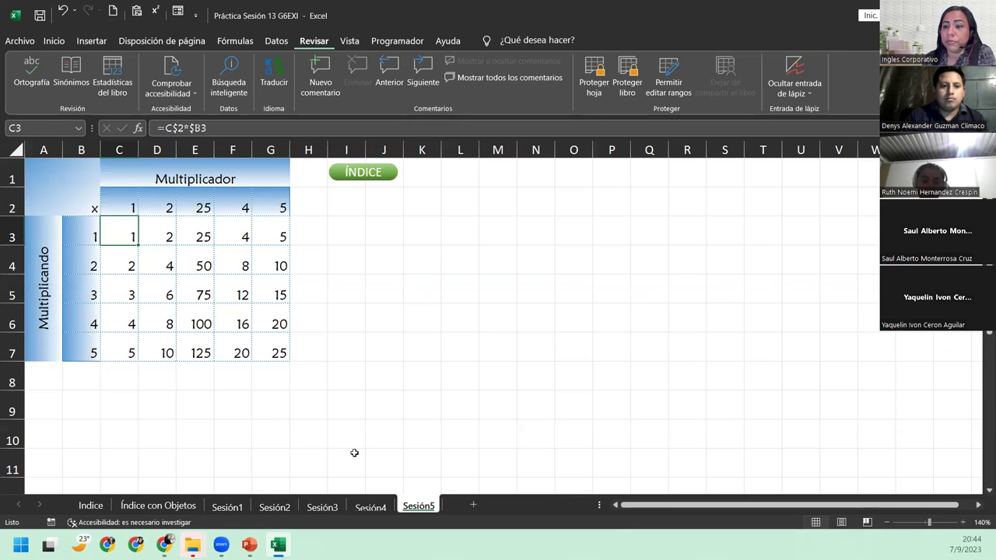
pyautogui.click(227, 507)
pyautogui.rightClick(241, 510)
pyautogui.moveTo(290, 449)
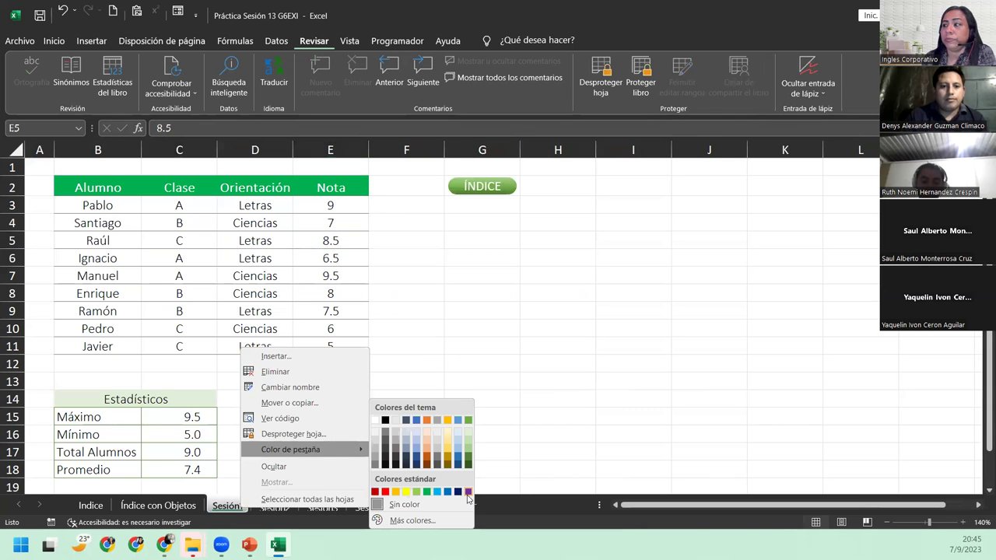
pyautogui.click(468, 491)
# - Colour the Sesión2 tab blue and return to the Indice sheet
pyautogui.click(277, 507)
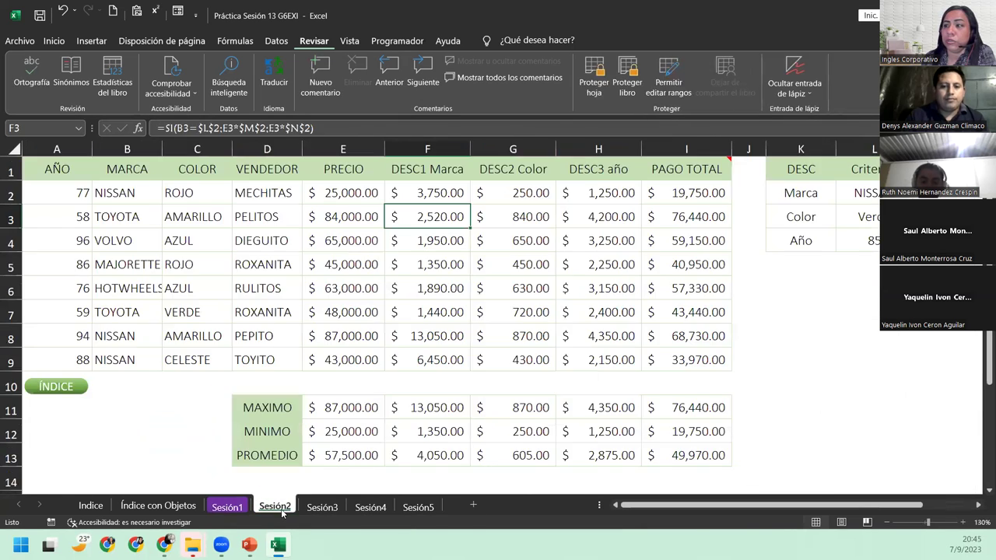
pyautogui.rightClick(283, 510)
pyautogui.moveTo(332, 452)
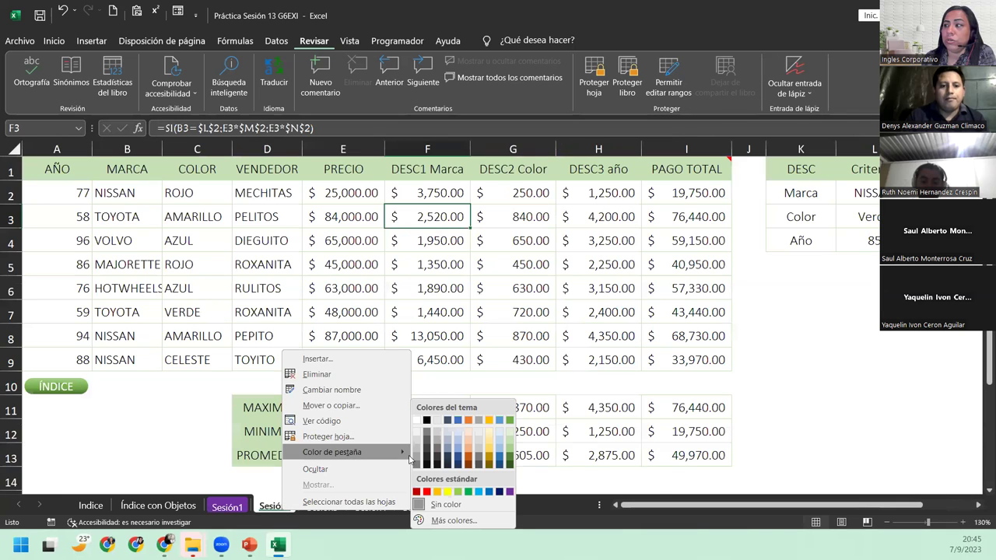
pyautogui.click(491, 491)
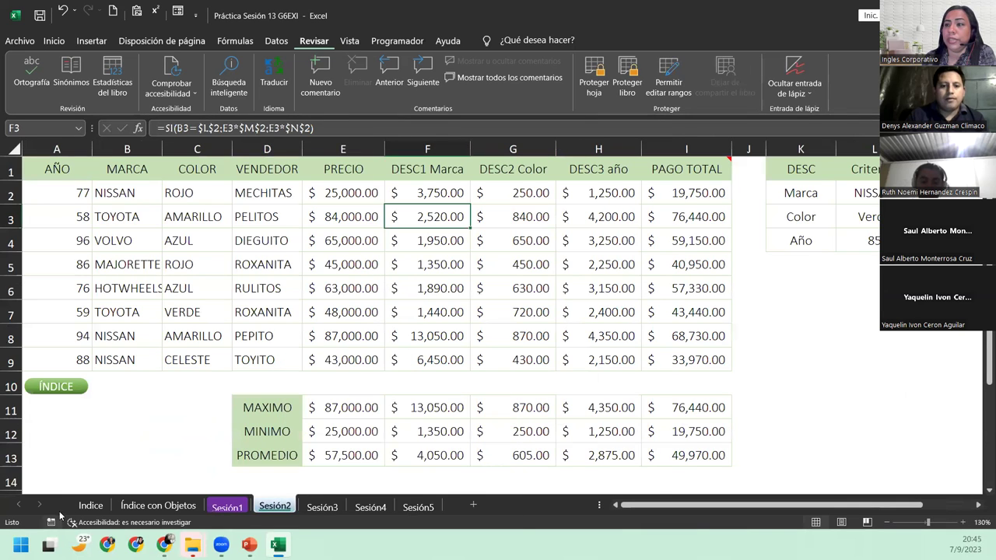
pyautogui.click(90, 505)
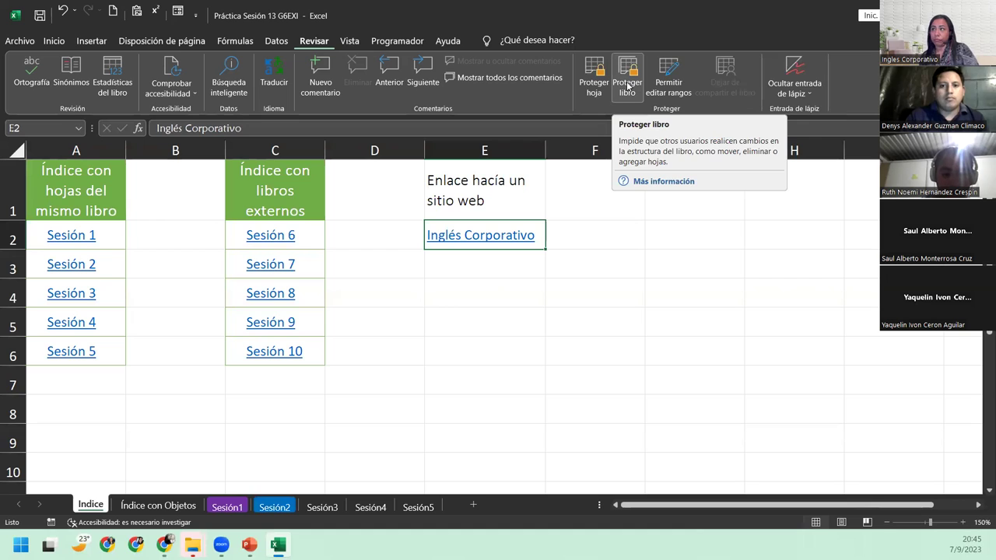
# - Lock the workbook Estructura under Proteger libro with a password, confirming it
pyautogui.click(627, 85)
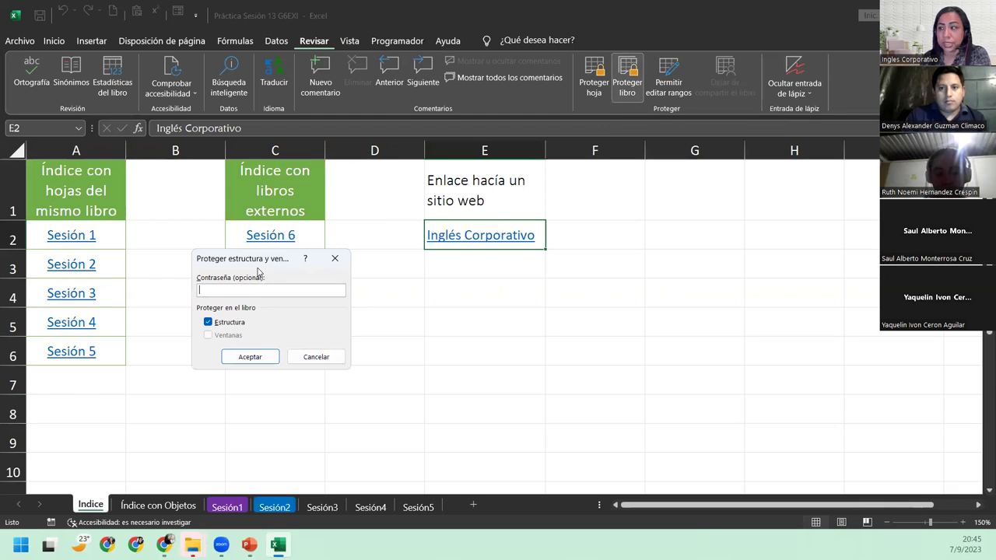
pyautogui.moveTo(258, 271); pyautogui.dragTo(403, 288)
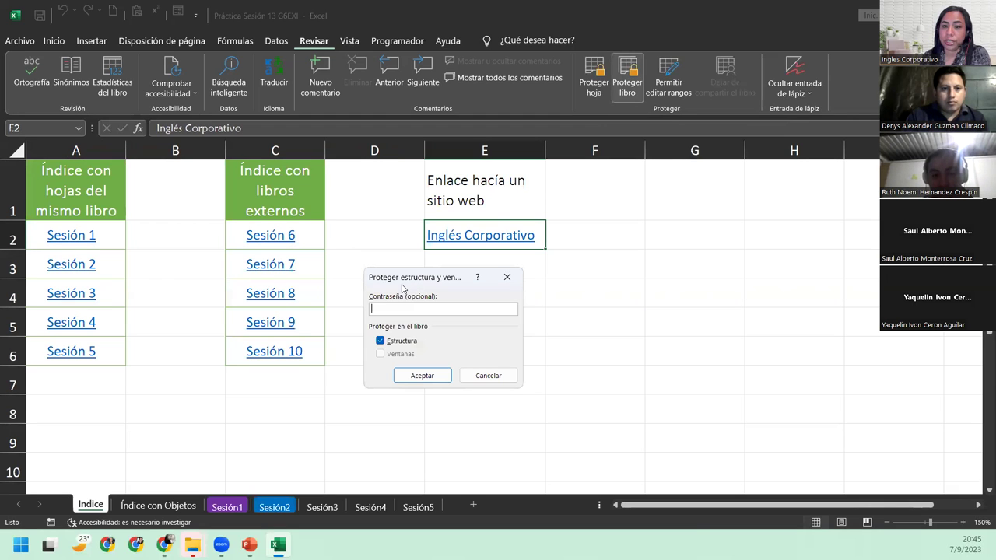
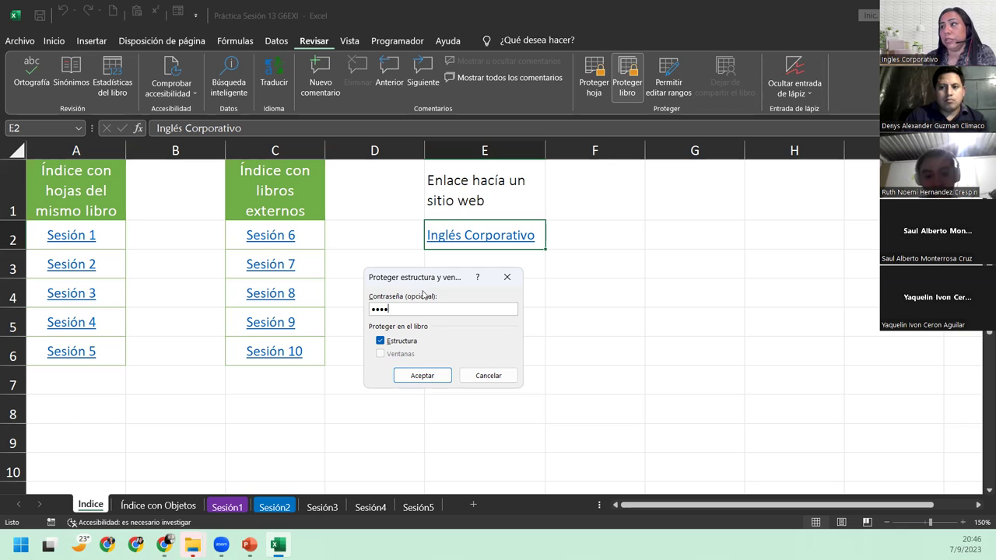
pyautogui.click(434, 377)
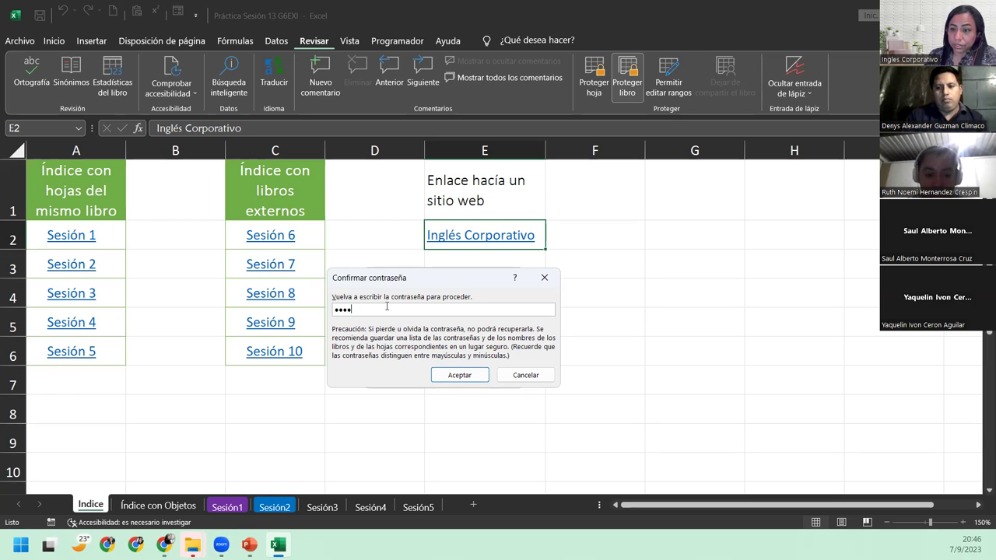
pyautogui.click(458, 377)
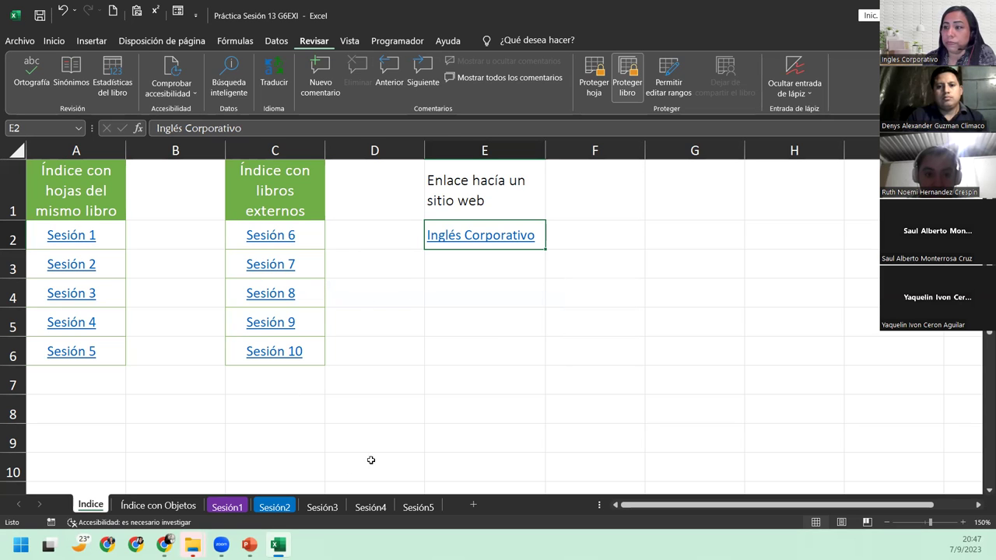
# - Check that the Sesión3 tab menu shows sheet actions disabled under structure protection
pyautogui.rightClick(318, 507)
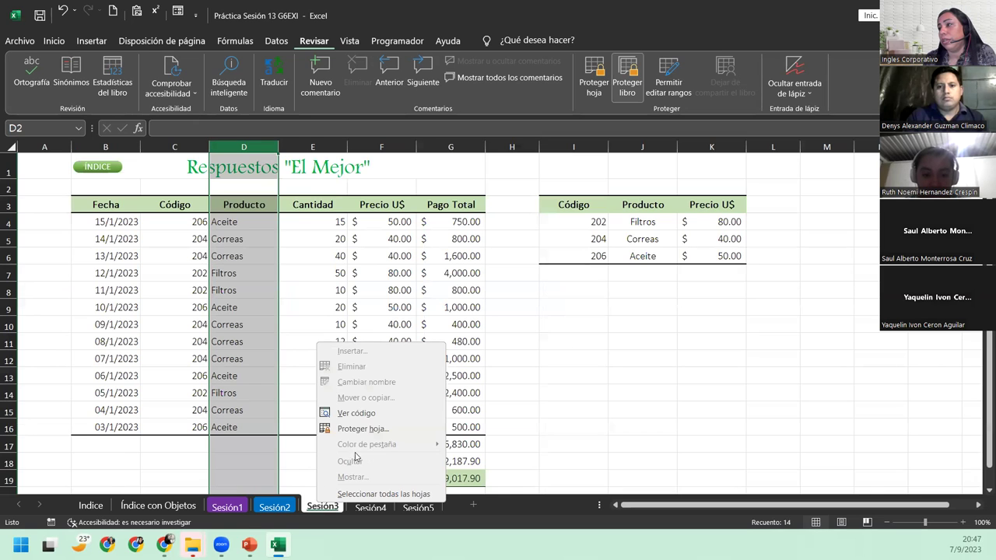
pyautogui.click(235, 317)
pyautogui.click(242, 286)
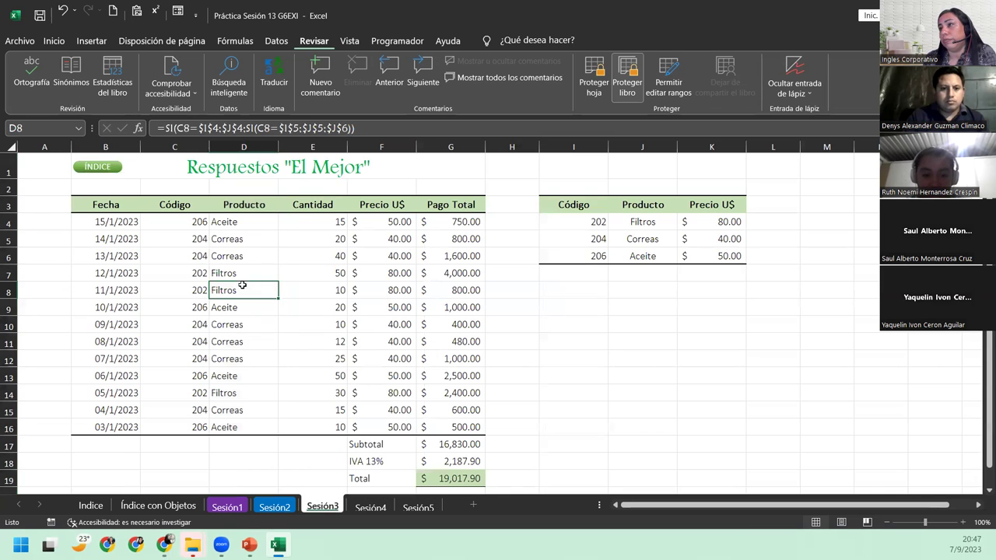
pyautogui.rightClick(325, 507)
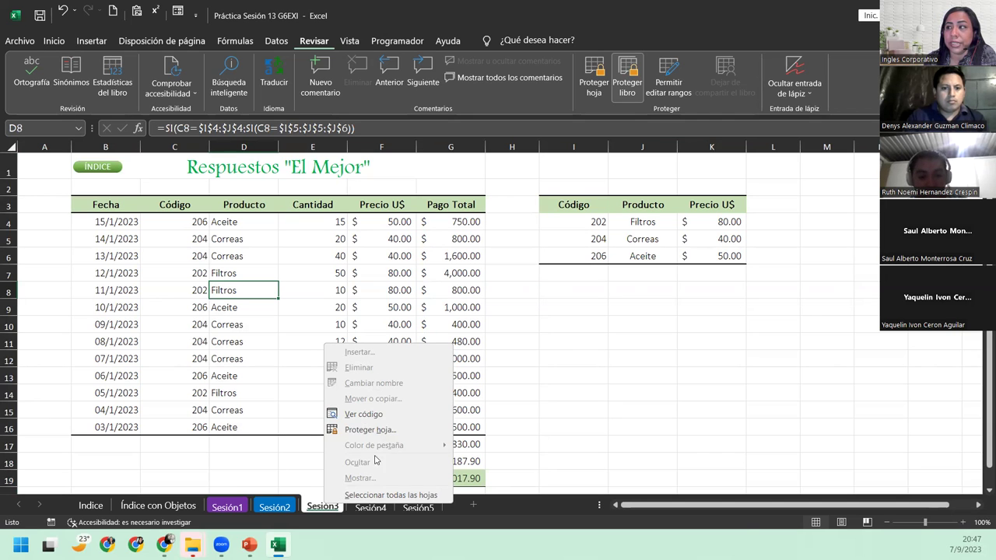
# - Check the disabled tab menus of Sesión4, Índice con Objetos and Indice, ending on Indice
pyautogui.click(359, 511)
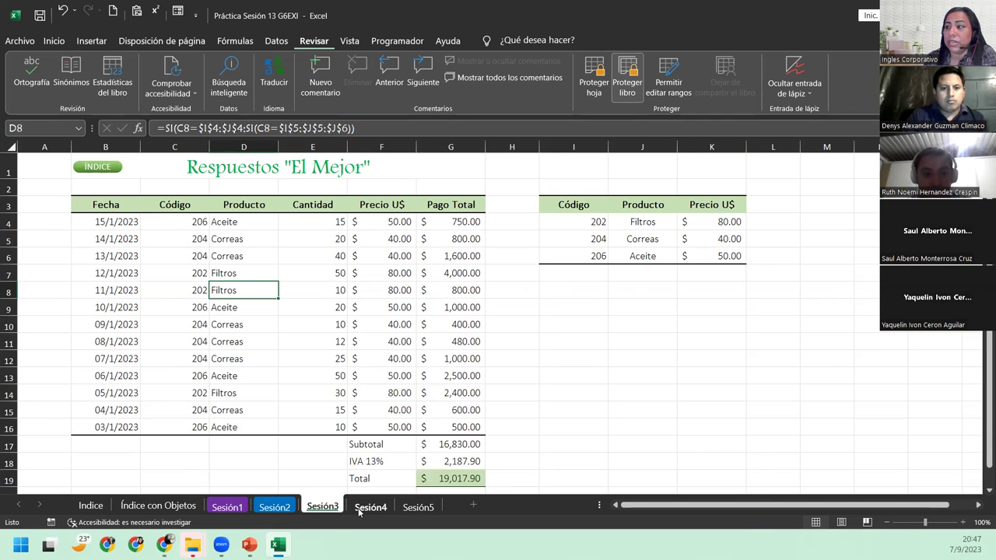
pyautogui.rightClick(359, 512)
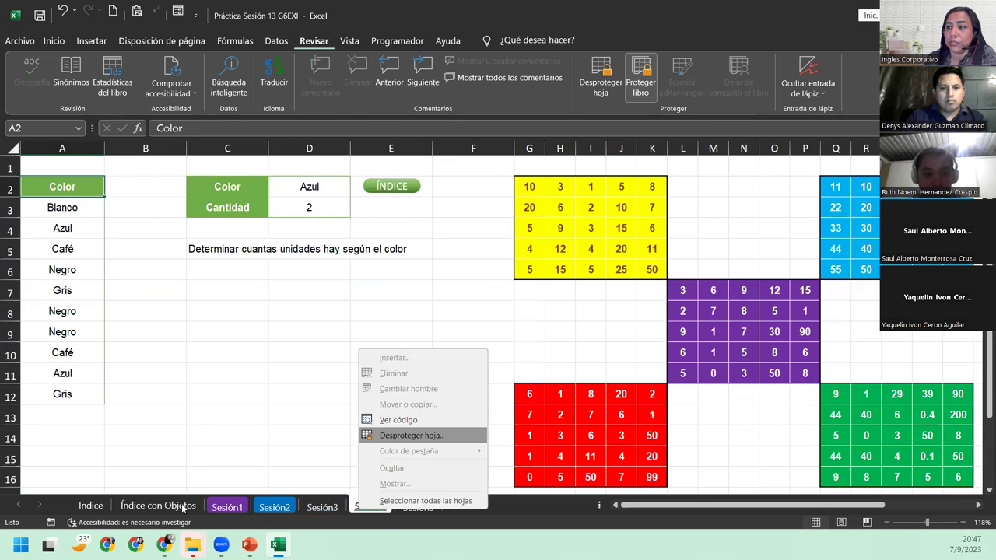
pyautogui.rightClick(183, 506)
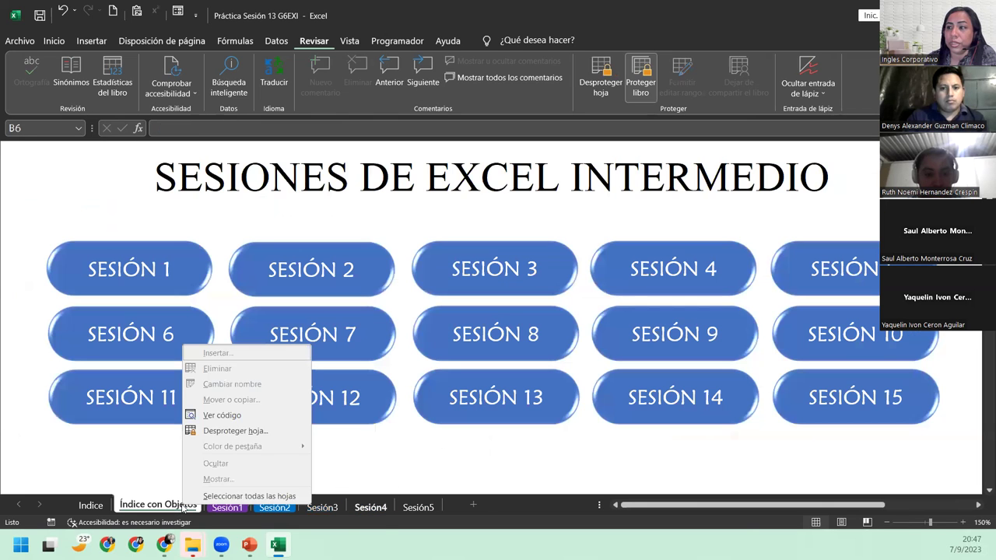
pyautogui.click(90, 505)
pyautogui.rightClick(90, 505)
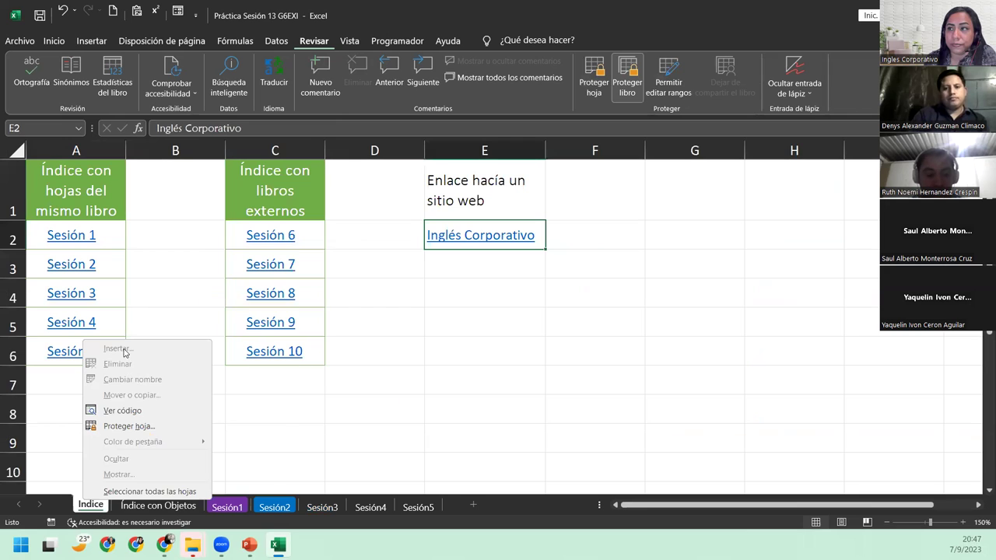
pyautogui.click(95, 507)
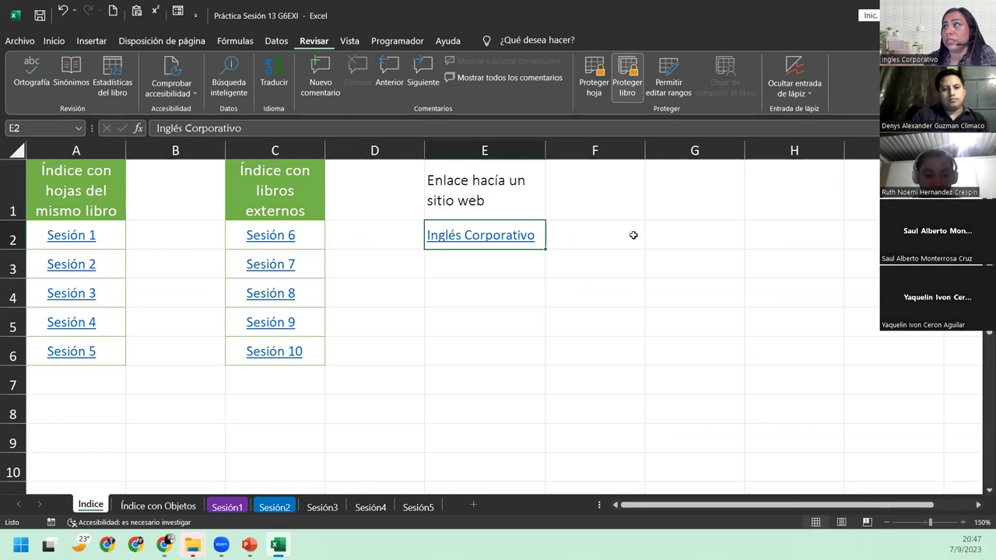
# - Unprotect the workbook structure from Revisar > Proteger libro by entering its password
pyautogui.click(632, 80)
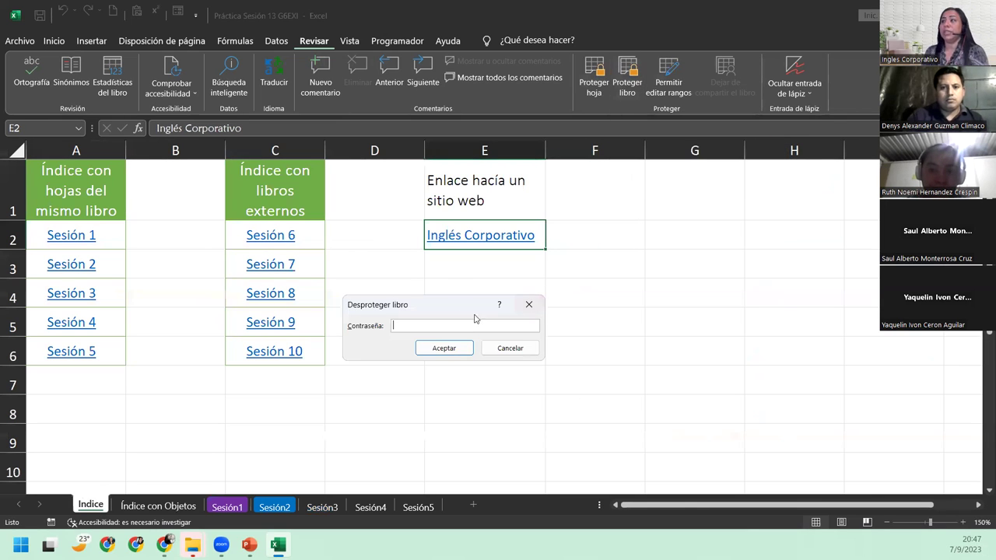
pyautogui.press('Return')
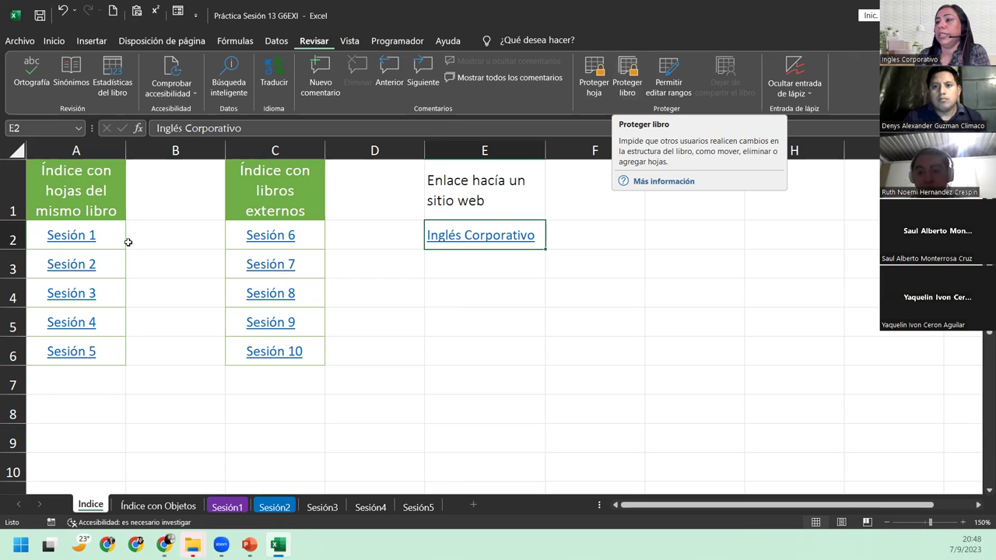
# - Hide the Indice sheet with Ocultar from its tab menu
pyautogui.rightClick(93, 506)
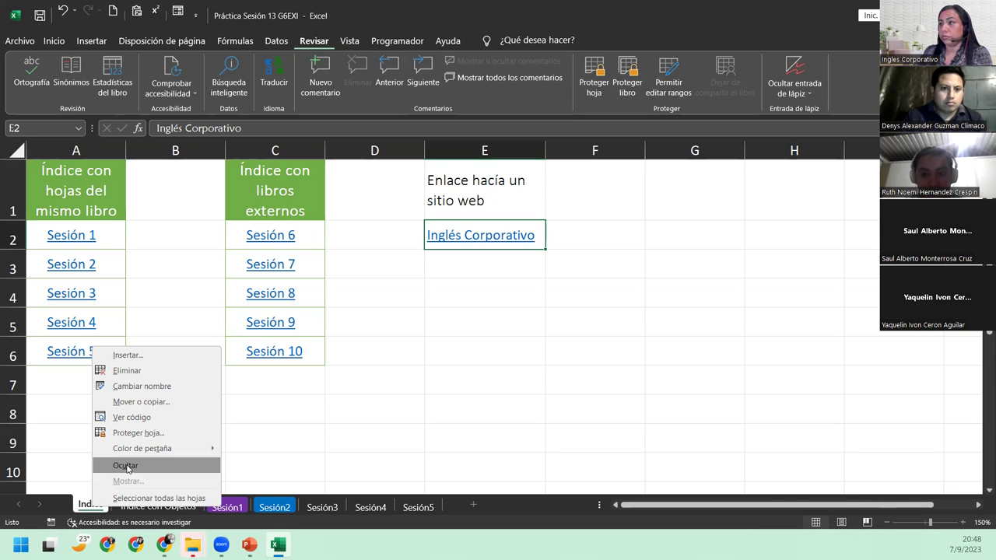
pyautogui.click(127, 466)
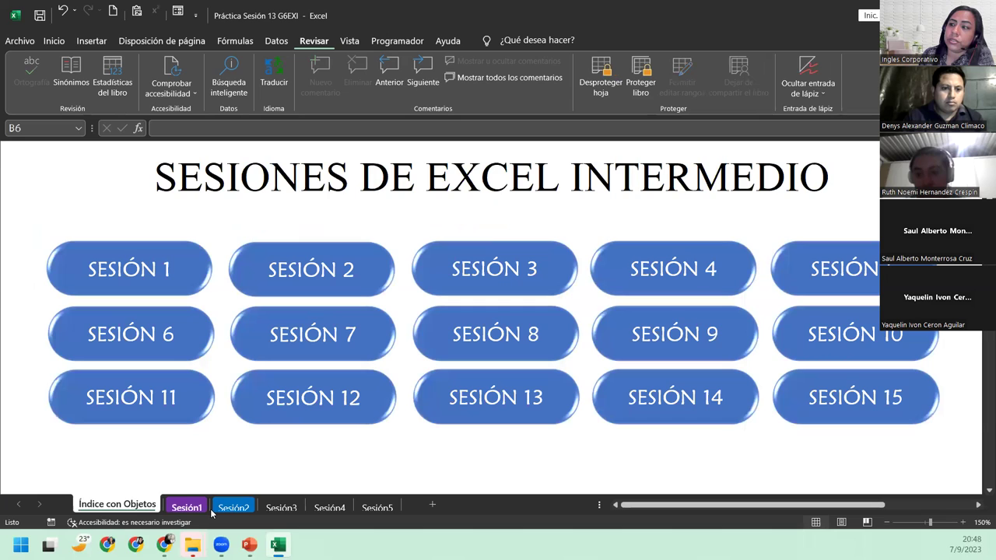
# - Colour the Sesión3 tab green and the Sesión4 tab orange via Color de pestaña
pyautogui.click(288, 510)
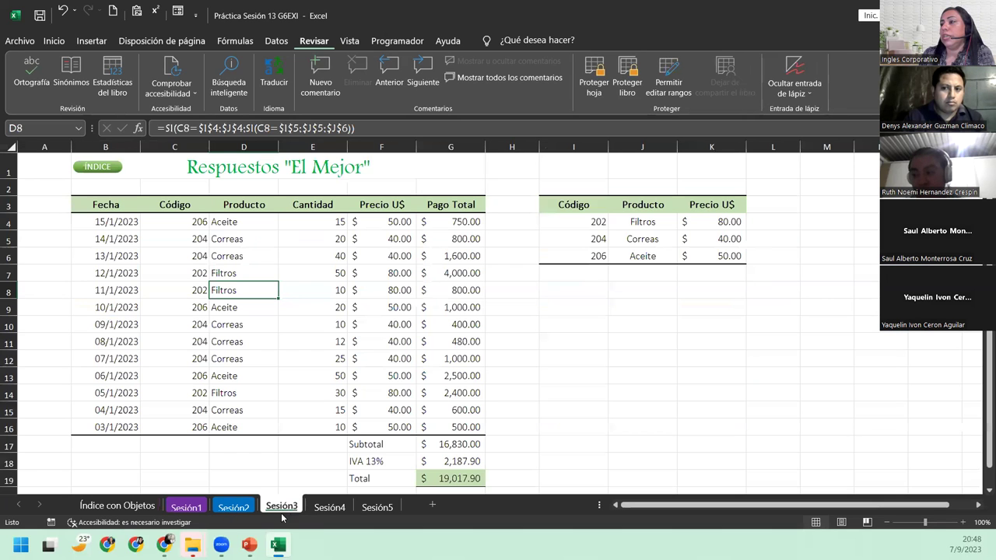
pyautogui.rightClick(290, 511)
pyautogui.moveTo(339, 451)
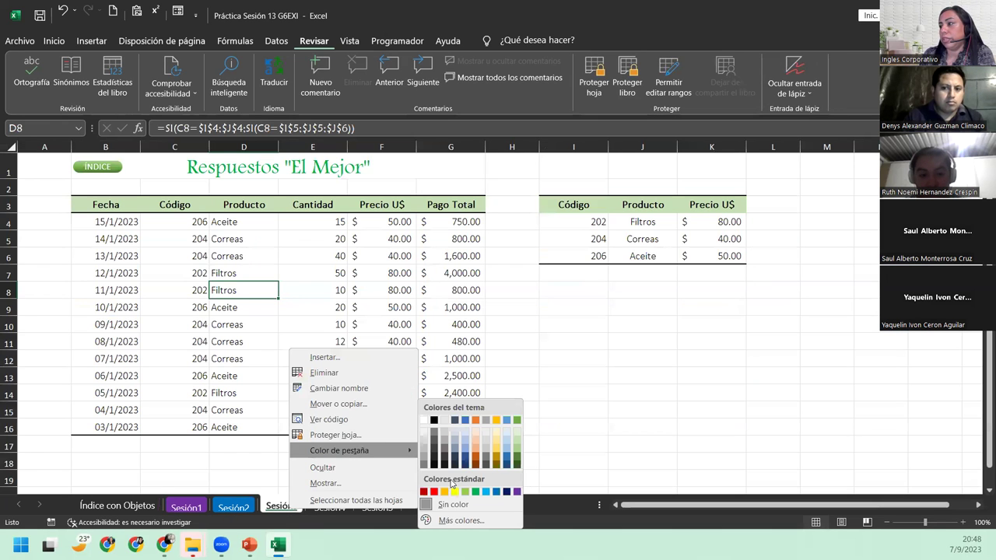
pyautogui.click(466, 492)
pyautogui.click(325, 507)
pyautogui.rightClick(327, 508)
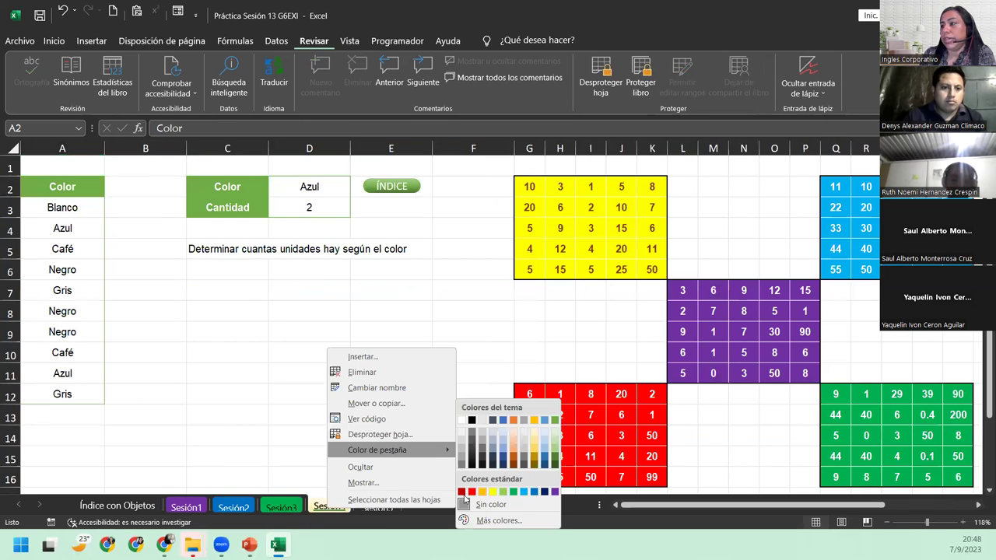
pyautogui.click(482, 492)
# - Colour the Sesión5 tab red, then flip between Sesión1 and Sesión4 to view the colours
pyautogui.rightClick(391, 508)
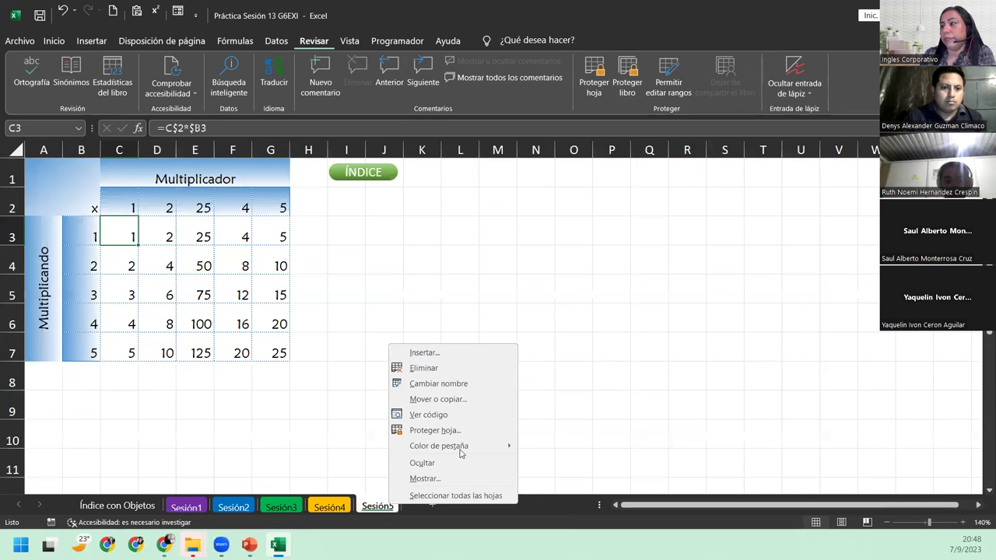
pyautogui.moveTo(377, 450)
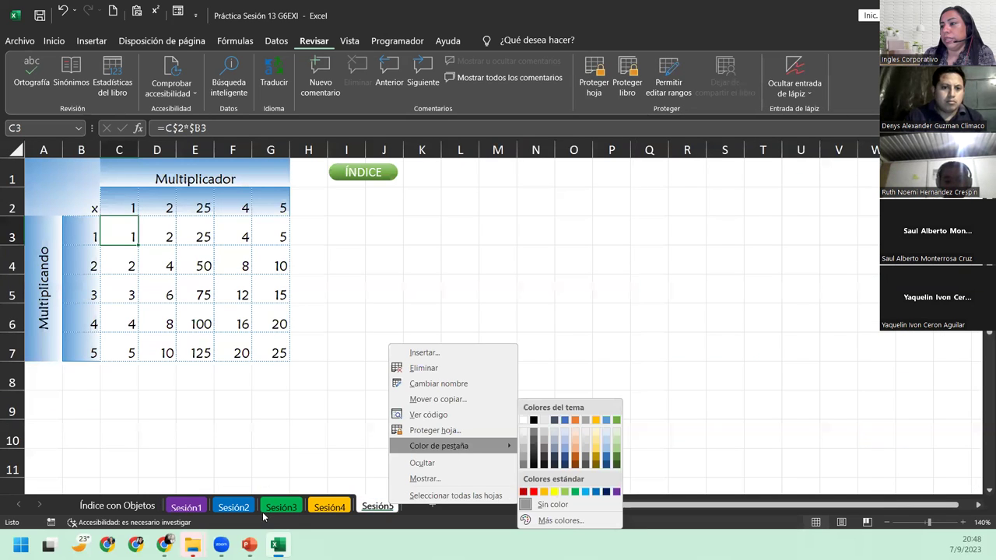
pyautogui.click(522, 491)
pyautogui.click(186, 506)
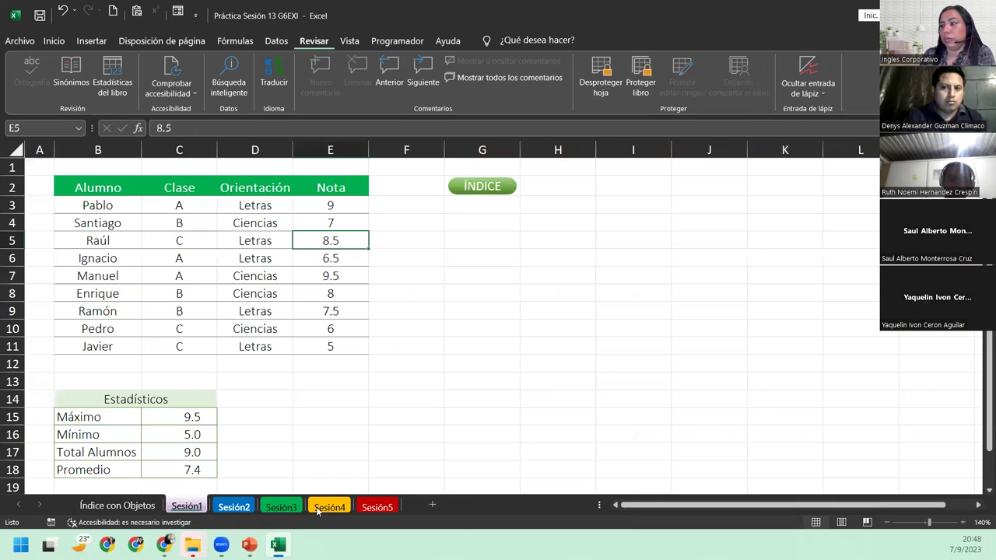
pyautogui.click(330, 508)
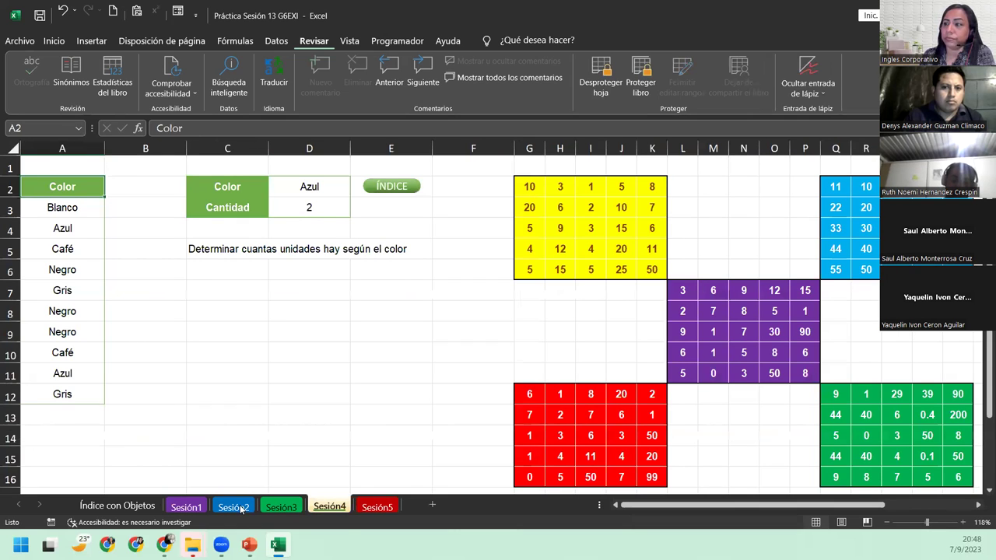
pyautogui.click(189, 507)
# - Step from Índice con Objetos through Sesión3 to Sesión5 and open the Sesión5 tab menu
pyautogui.click(148, 506)
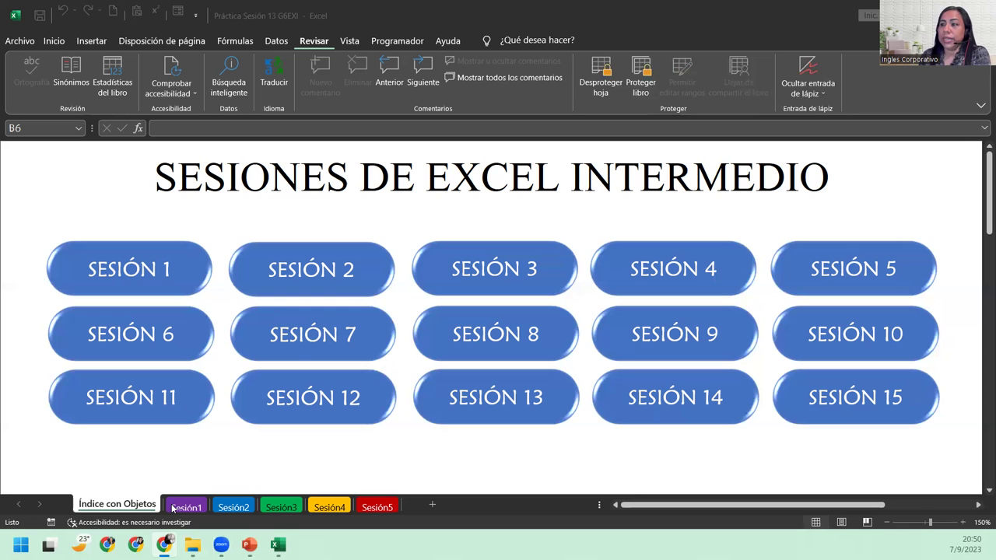
pyautogui.click(233, 507)
pyautogui.click(284, 507)
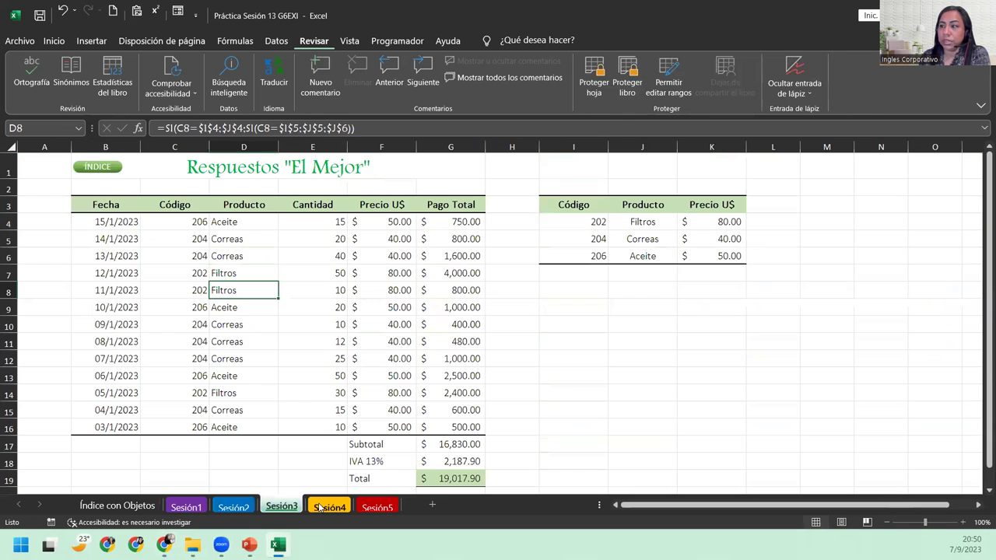
pyautogui.click(367, 507)
pyautogui.rightClick(366, 507)
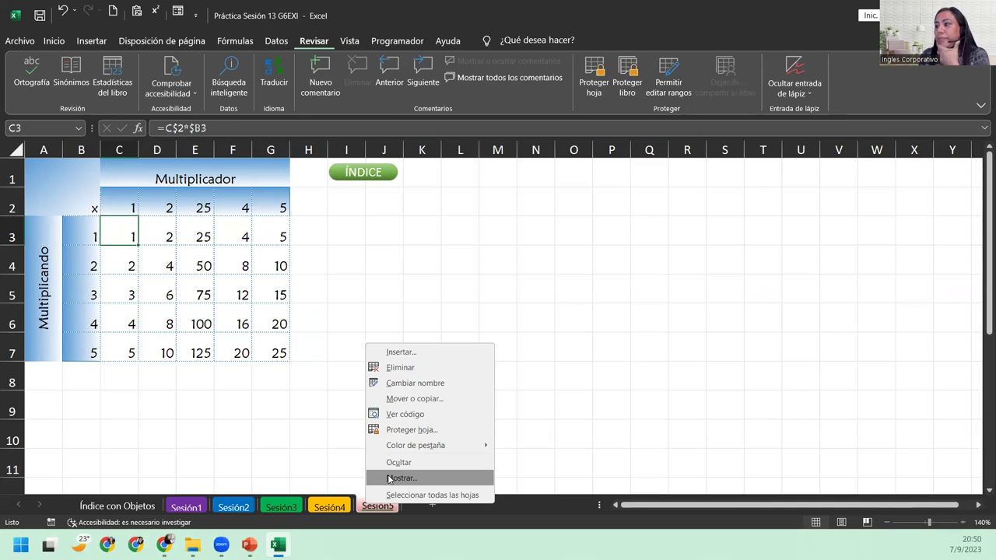
# - Unhide the Indice sheet through the Mostrar dialog, moving the dialog aside to reveal the tabs
pyautogui.click(389, 479)
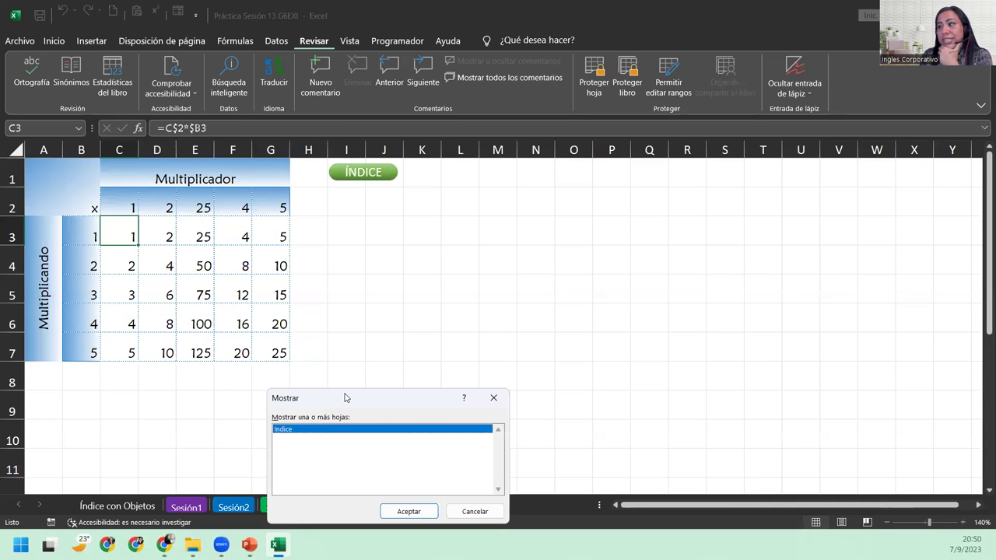
pyautogui.moveTo(348, 395); pyautogui.dragTo(399, 342)
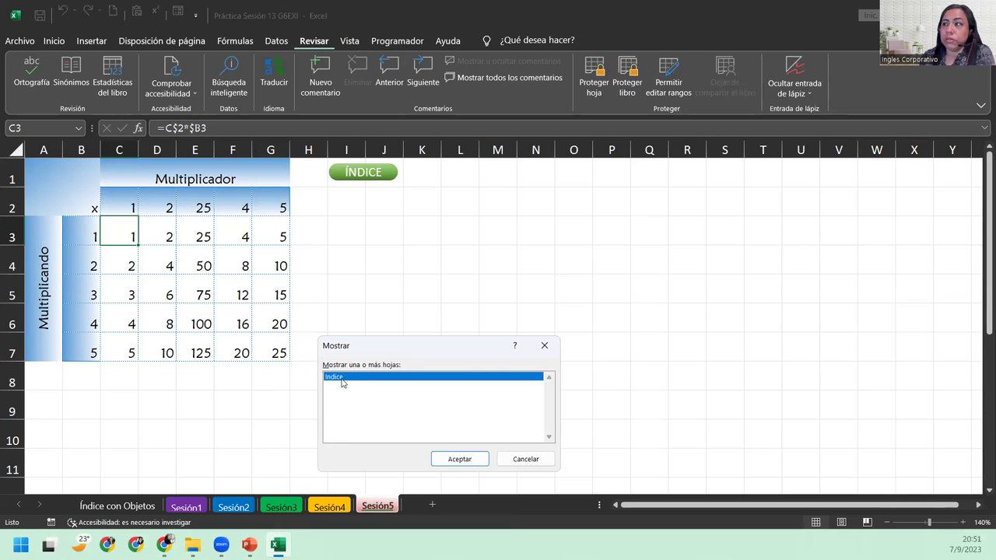
pyautogui.click(459, 458)
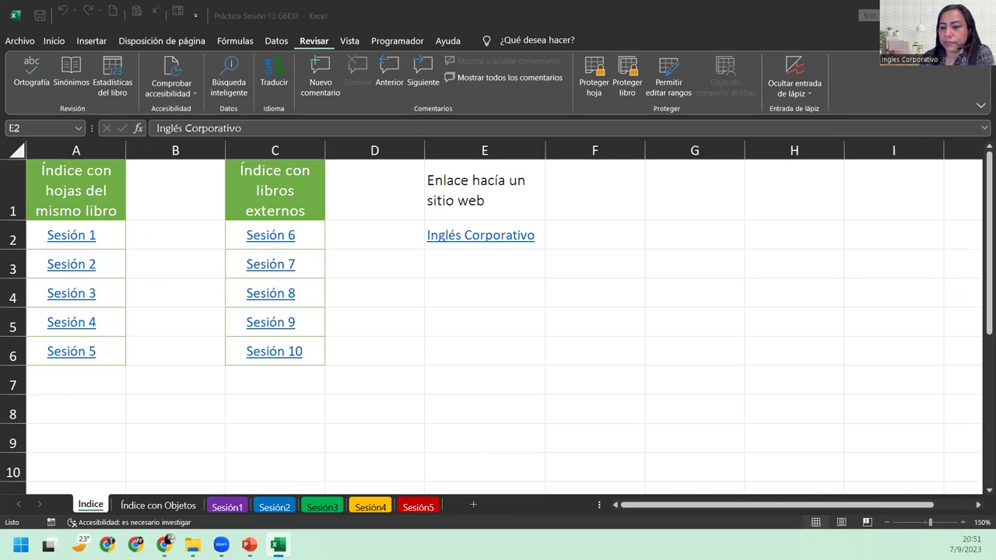
pyautogui.click(89, 507)
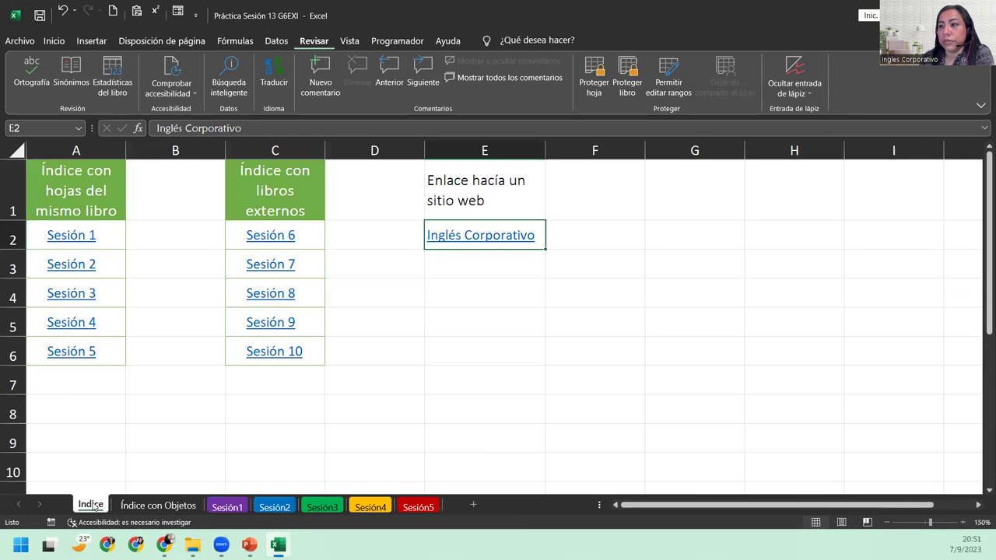
pyautogui.rightClick(94, 506)
# - Hide the Indice sheet again and return to the Índice con Objetos sheet
pyautogui.click(124, 461)
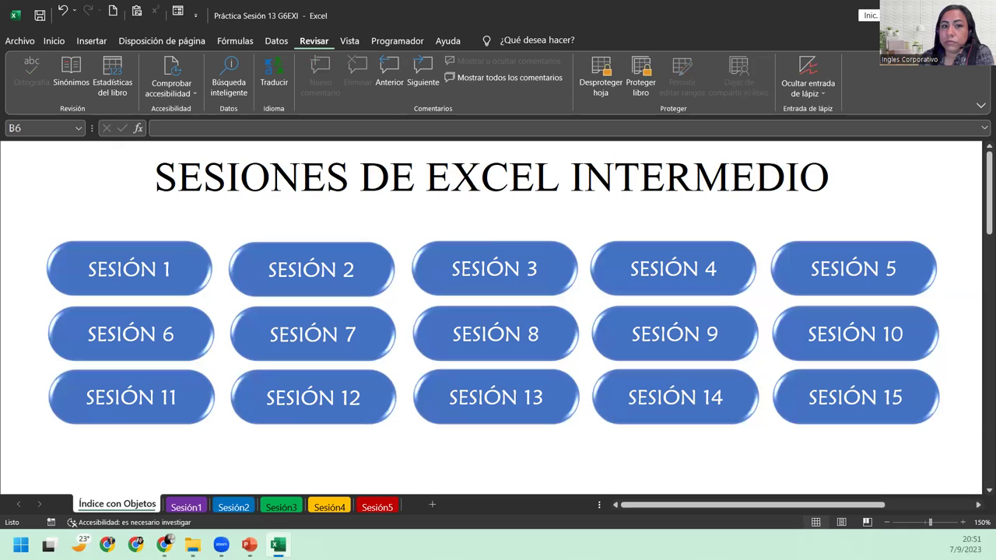
pyautogui.hotkey('alt', 'Tab')
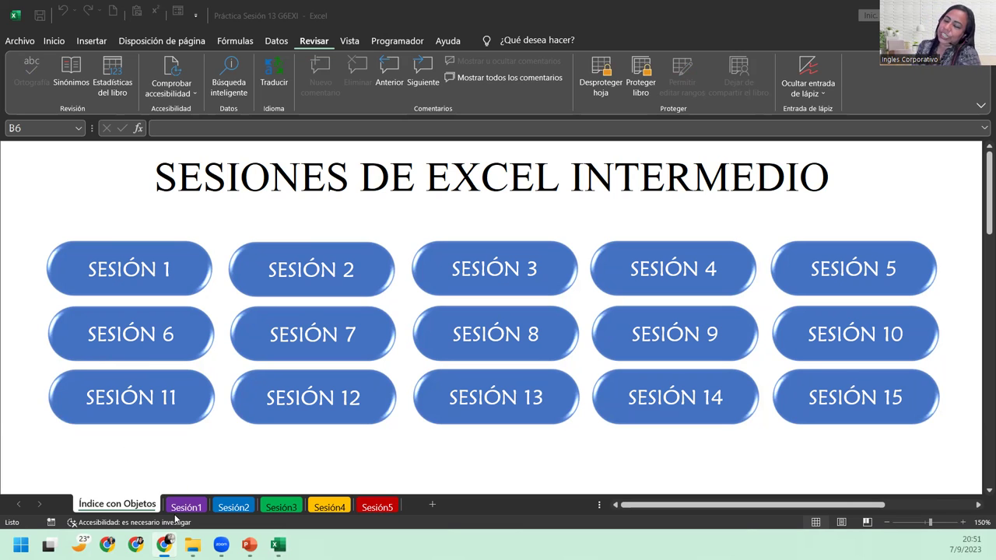
pyautogui.click(184, 508)
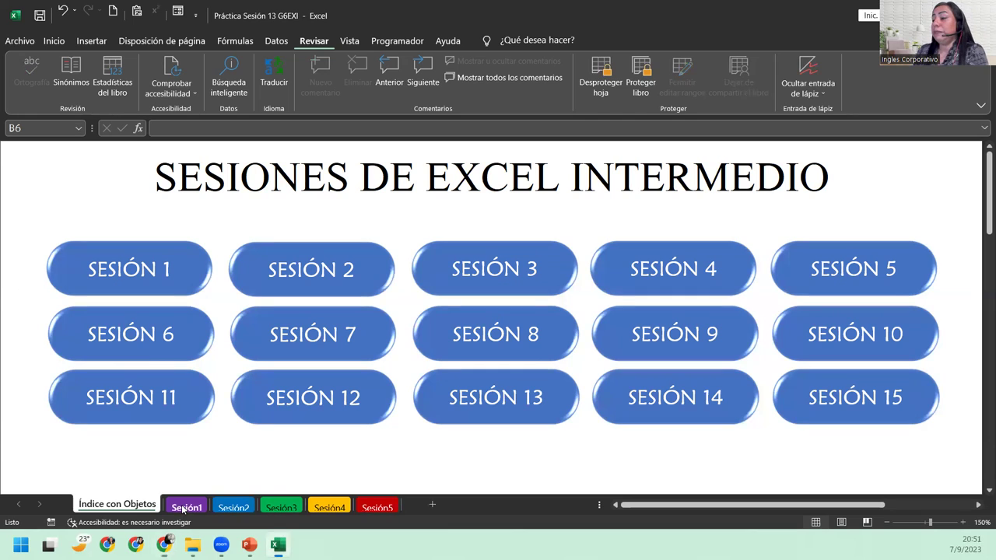
pyautogui.rightClick(184, 508)
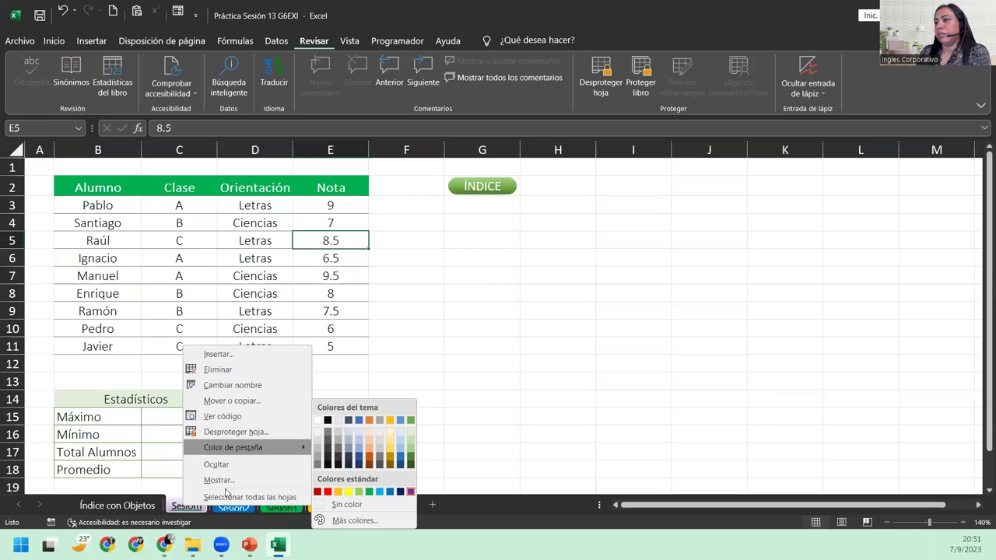
pyautogui.press('Escape')
pyautogui.click(131, 507)
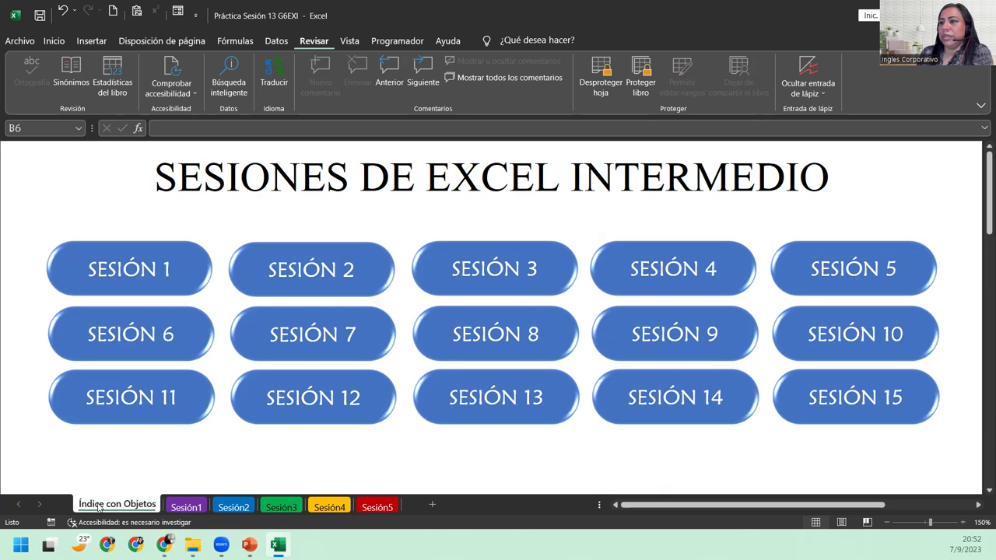
# - Look at the Índice con Objetos tab colour choices, visit Sesión5, then return to Índice con Objetos
pyautogui.rightClick(99, 508)
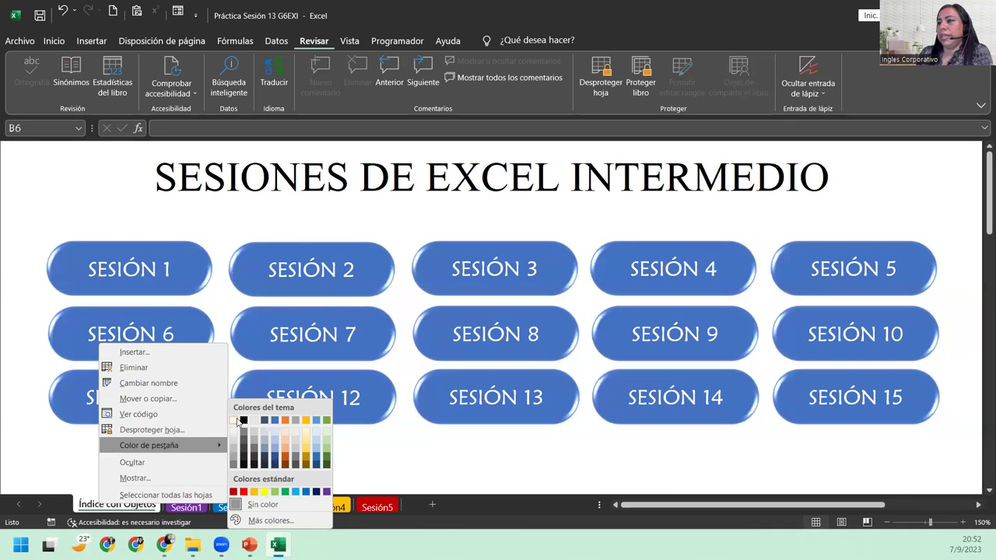
pyautogui.moveTo(149, 445)
pyautogui.click(315, 500)
pyautogui.click(378, 507)
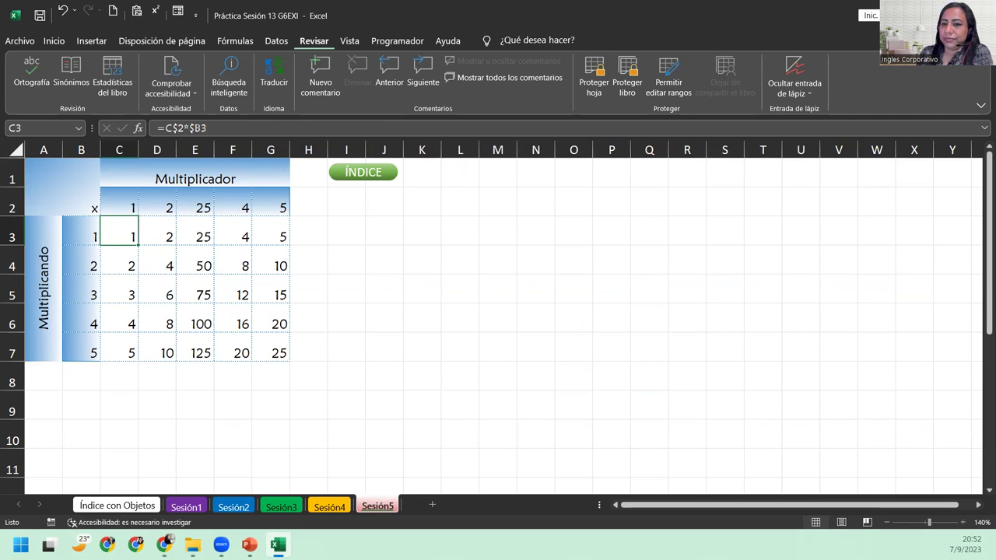
pyautogui.hotkey('alt', 'Tab')
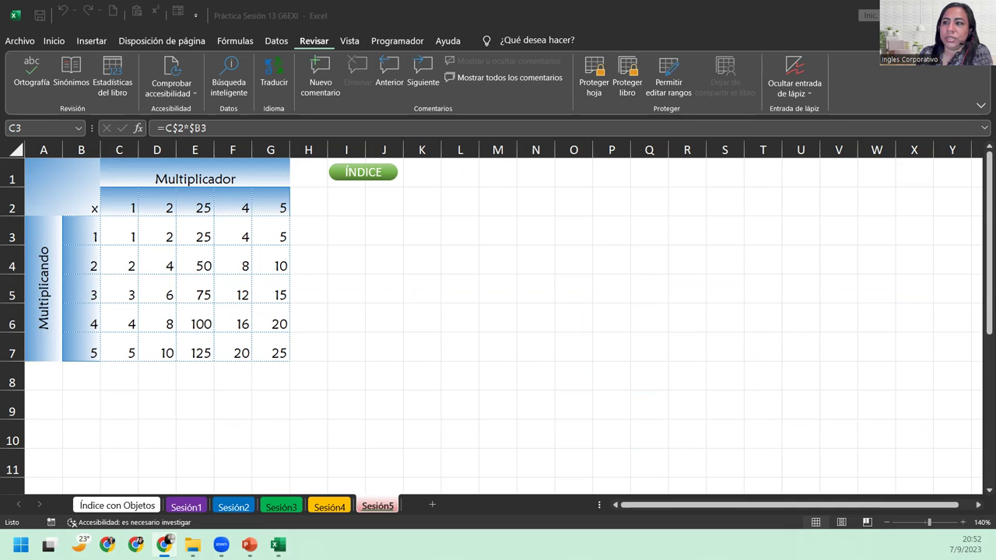
pyautogui.click(123, 507)
pyautogui.click(122, 507)
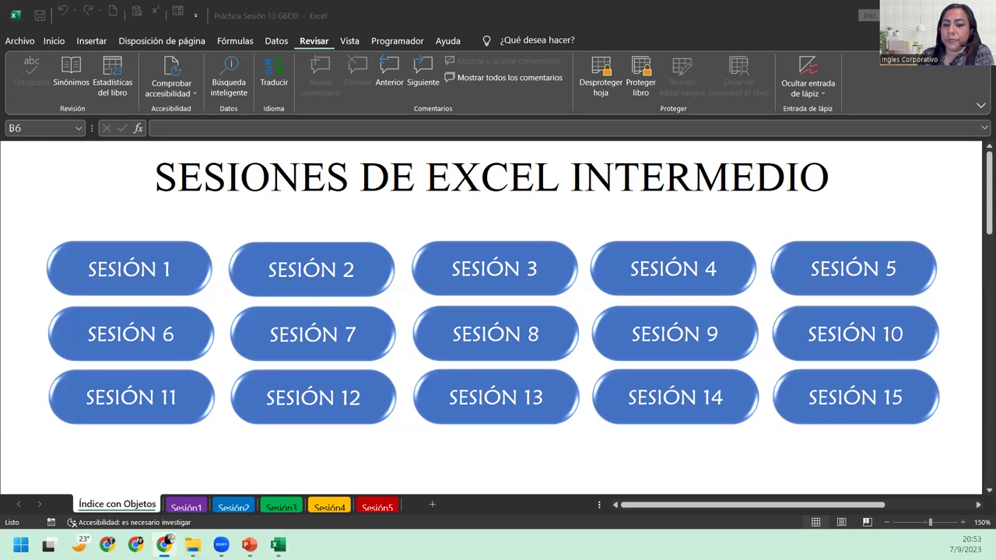
# - Protect the workbook Estructura with a password, re-entering it after a mismatch warning
pyautogui.click(636, 69)
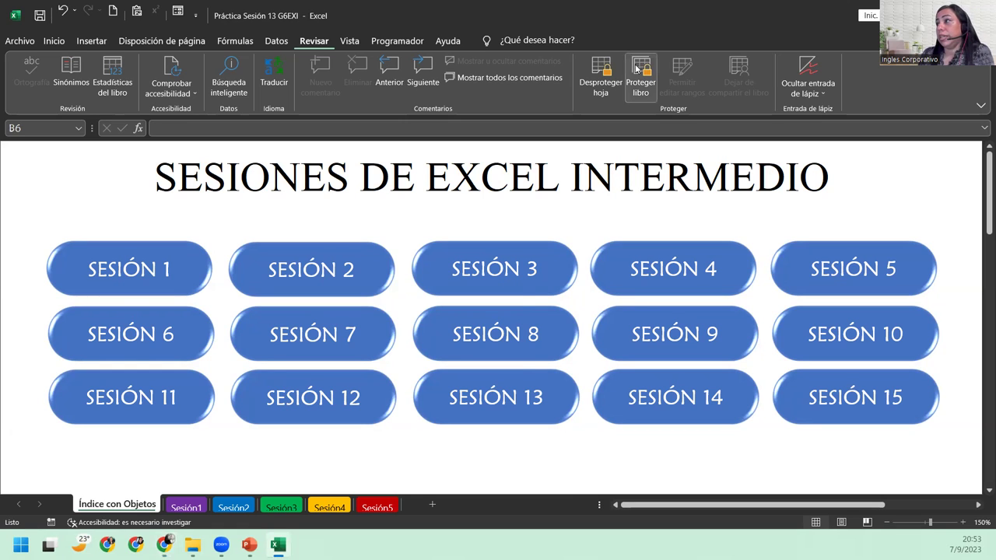
pyautogui.click(635, 70)
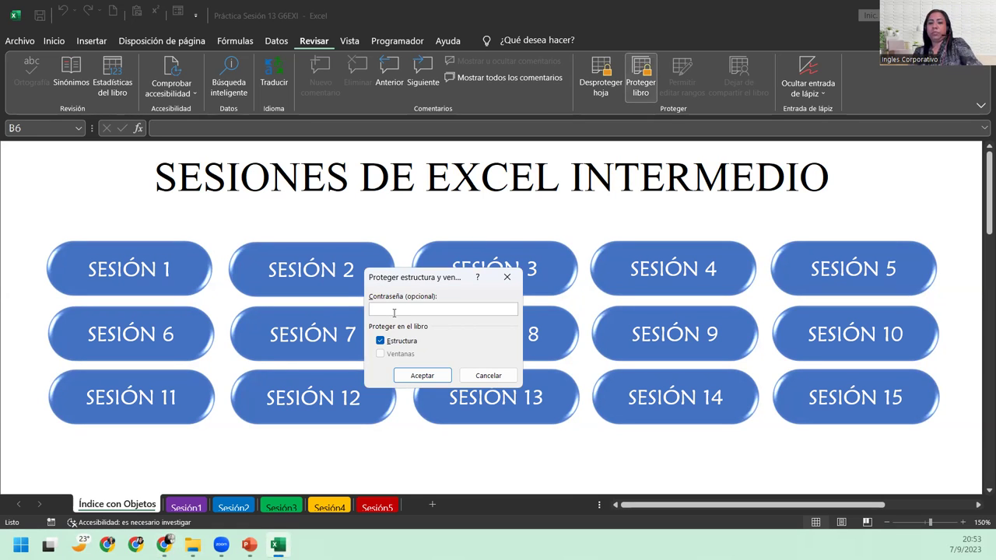
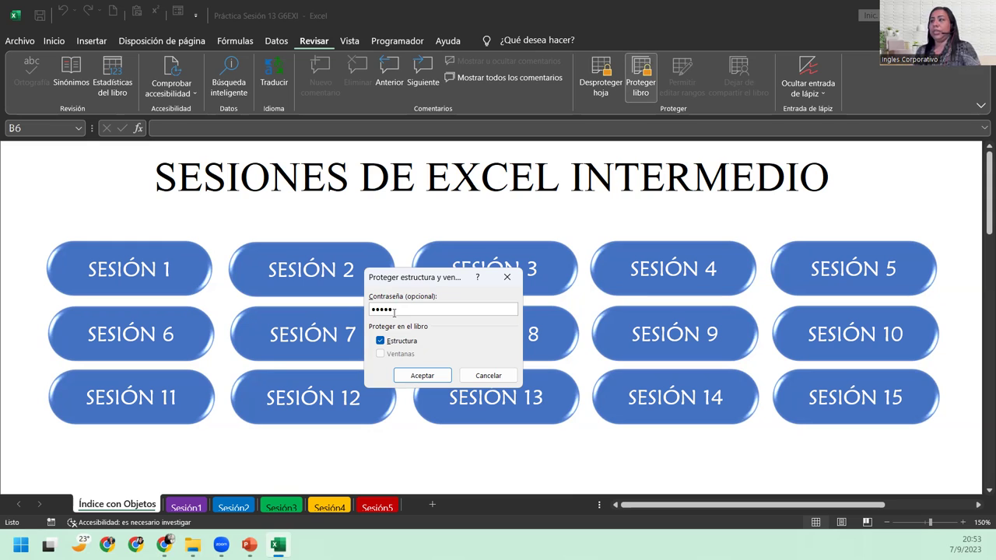
pyautogui.click(439, 378)
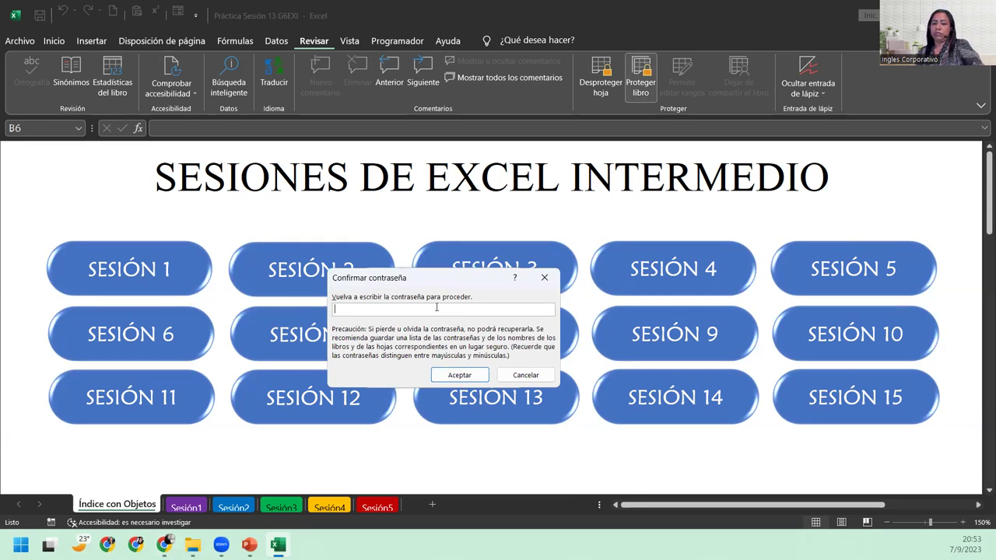
pyautogui.press('Return')
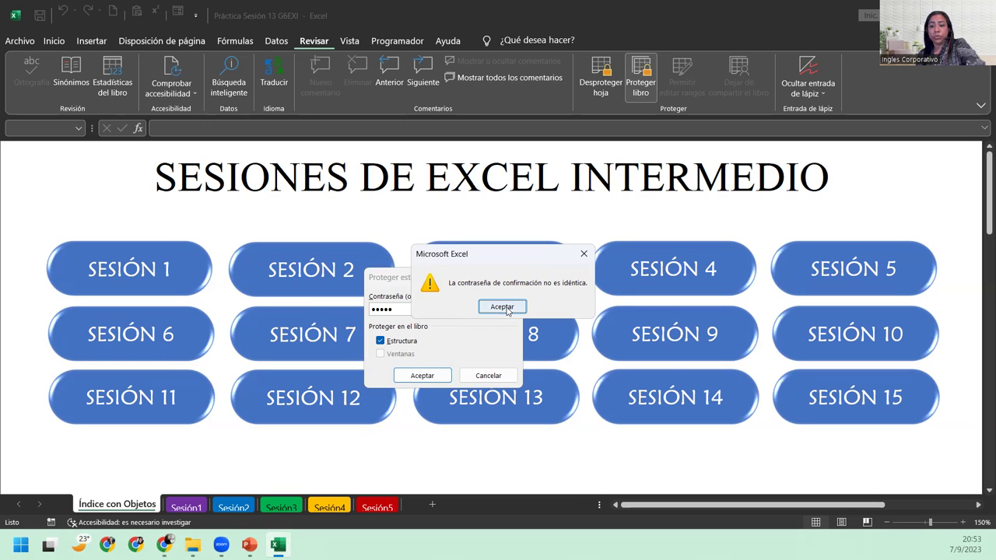
pyautogui.click(502, 308)
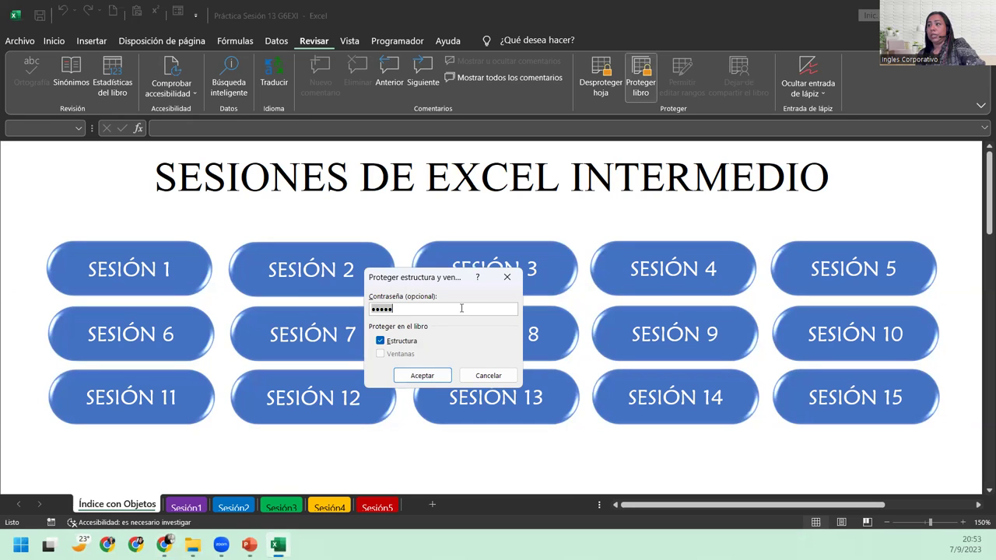
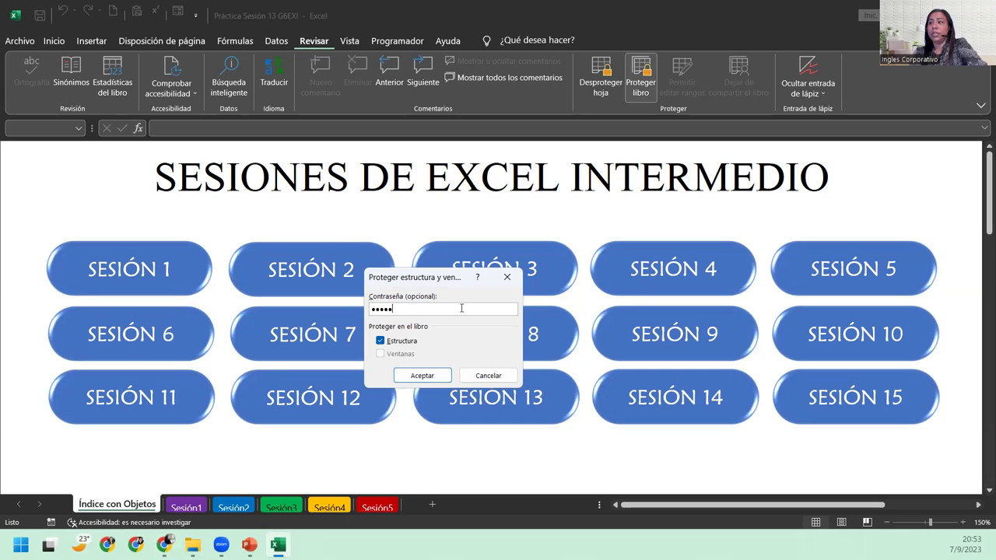
pyautogui.press('Return')
pyautogui.press('Return')
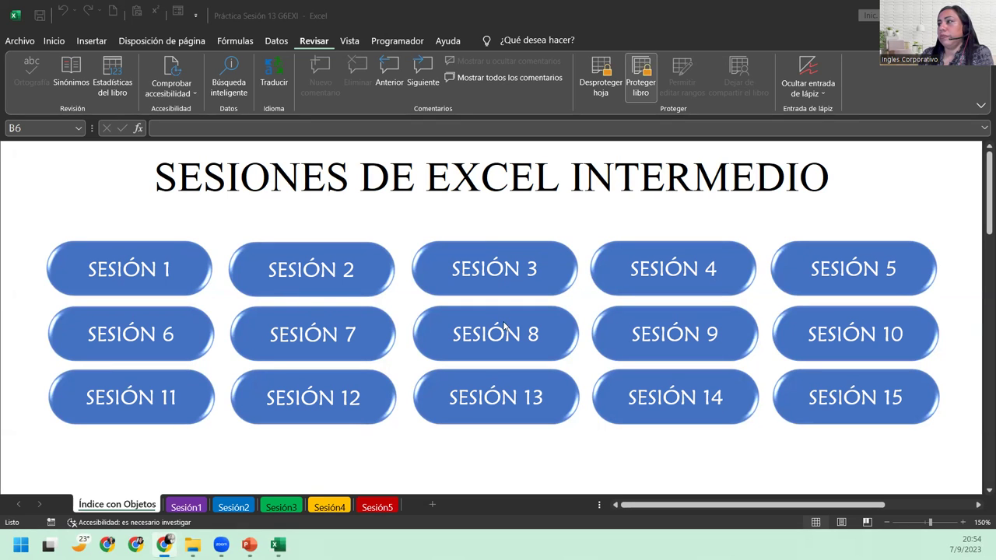
pyautogui.click(459, 447)
pyautogui.click(492, 351)
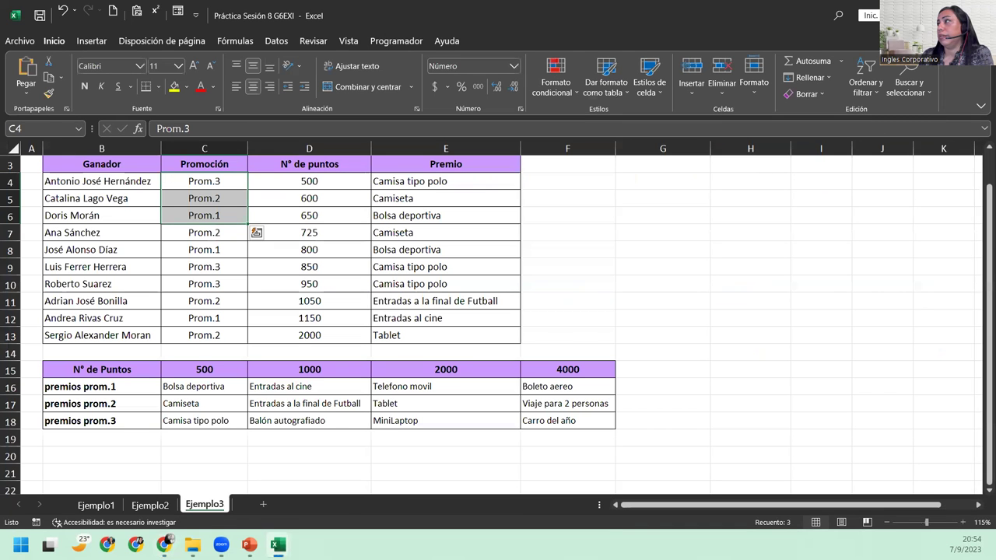
pyautogui.hotkey('ctrl', 'w')
pyautogui.click(803, 333)
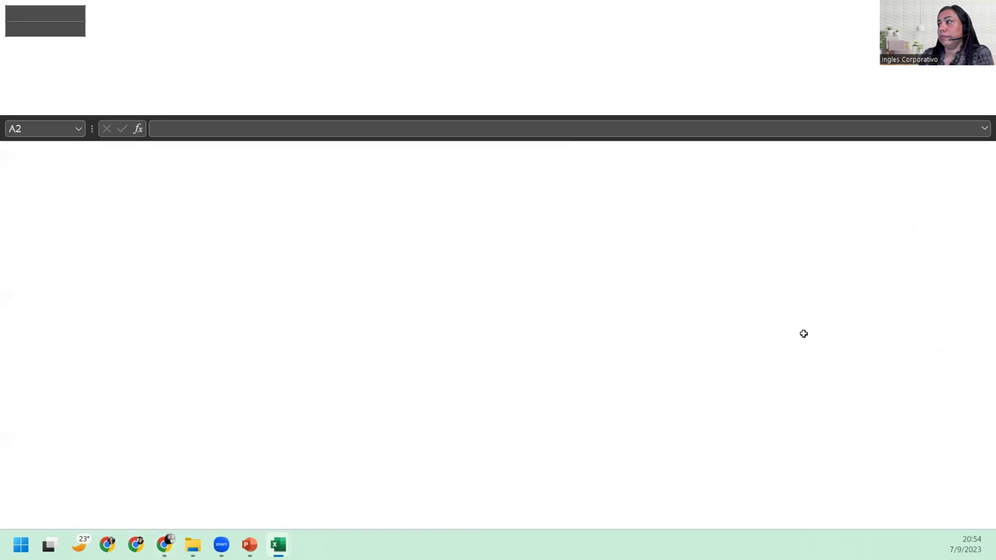
pyautogui.hotkey('ctrl', 'w')
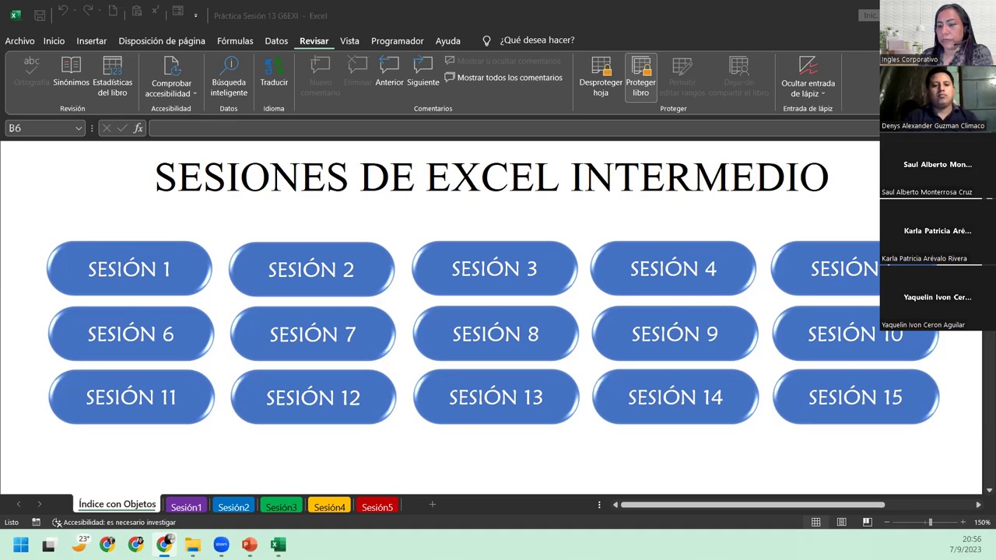
# - Bring up the participant's Práctica Sesión 12 workbook on its Indice con objetos sheet
pyautogui.click(140, 188)
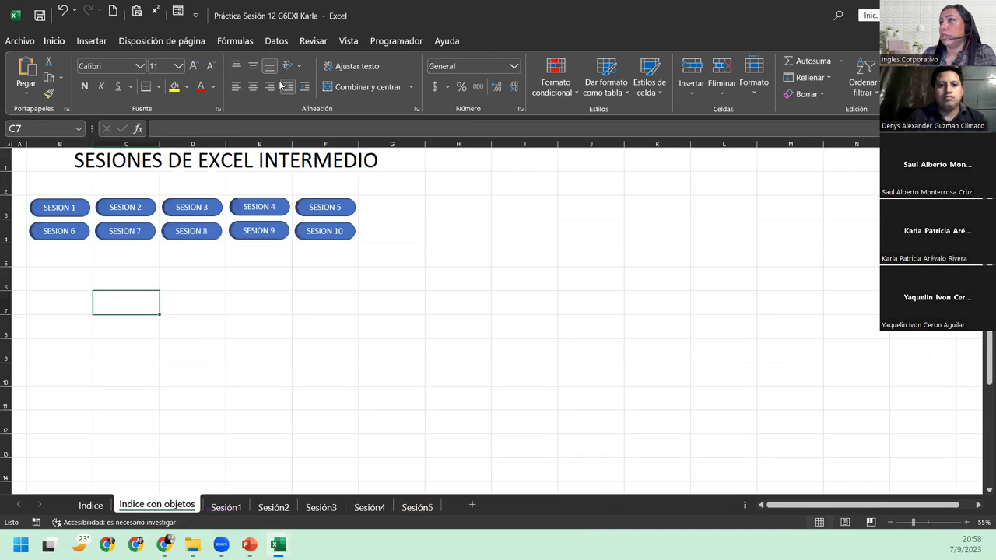
# - Check that the SESION 1 and SESION 4 links open their workbooks, then close them without saving
pyautogui.click(86, 209)
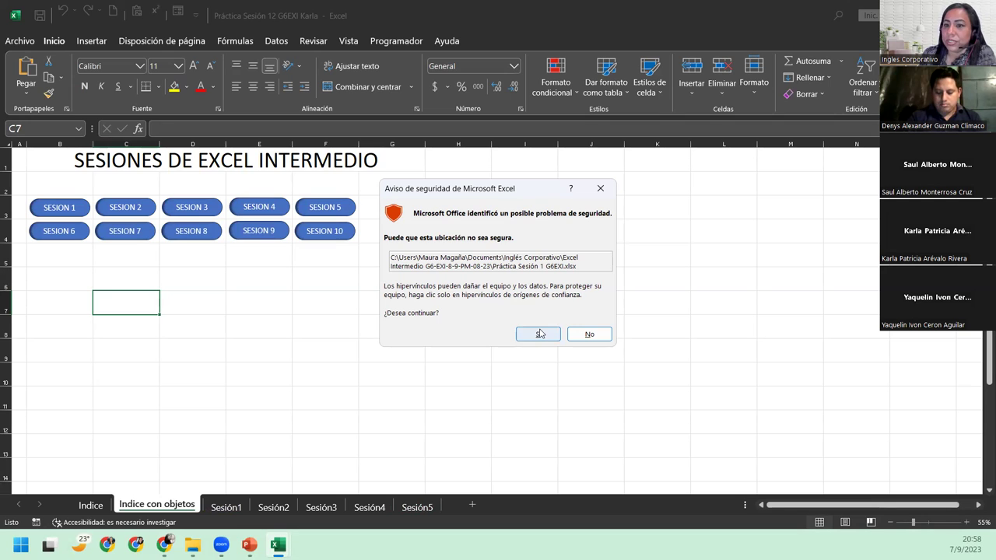
pyautogui.click(540, 334)
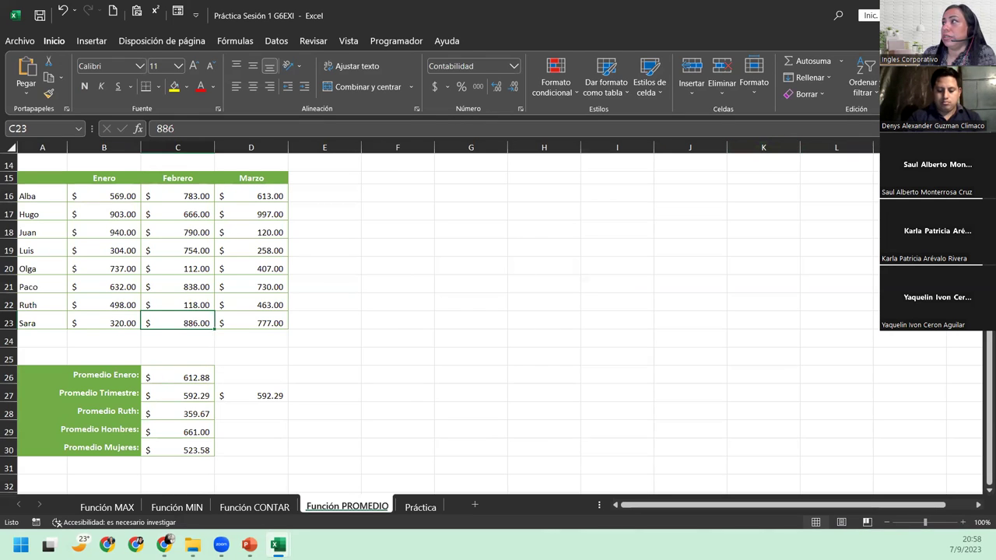
pyautogui.hotkey('ctrl', 'w')
pyautogui.click(256, 207)
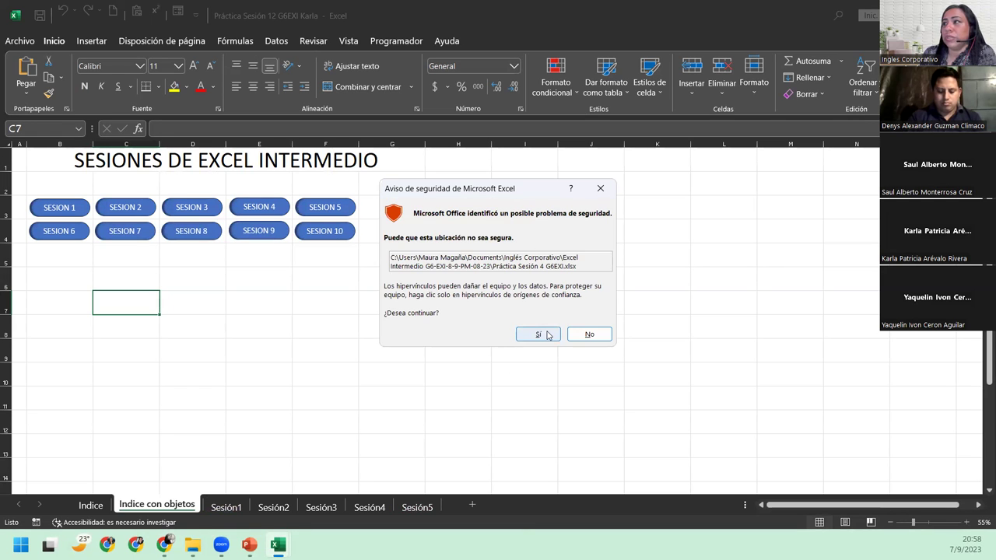
pyautogui.click(548, 336)
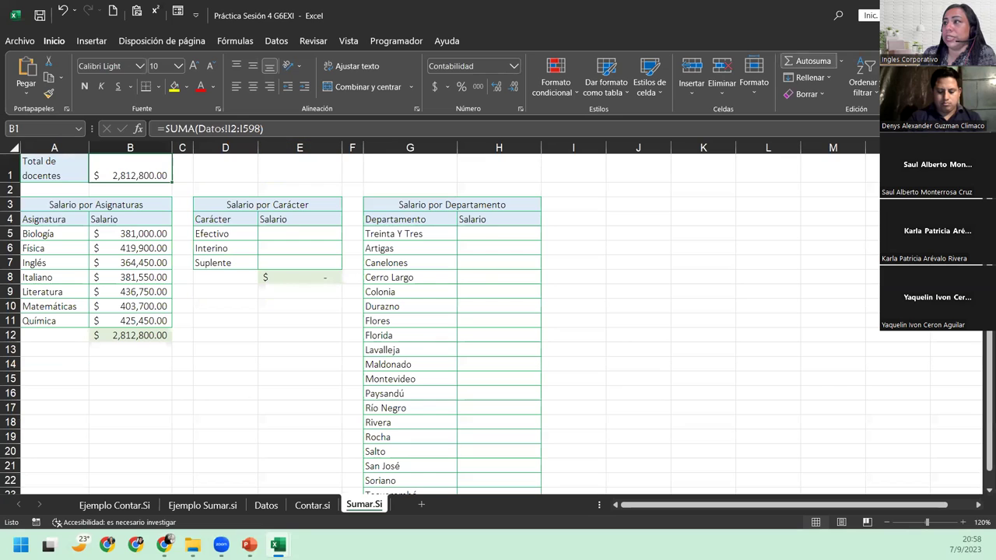
pyautogui.hotkey('ctrl', 'w')
pyautogui.click(497, 289)
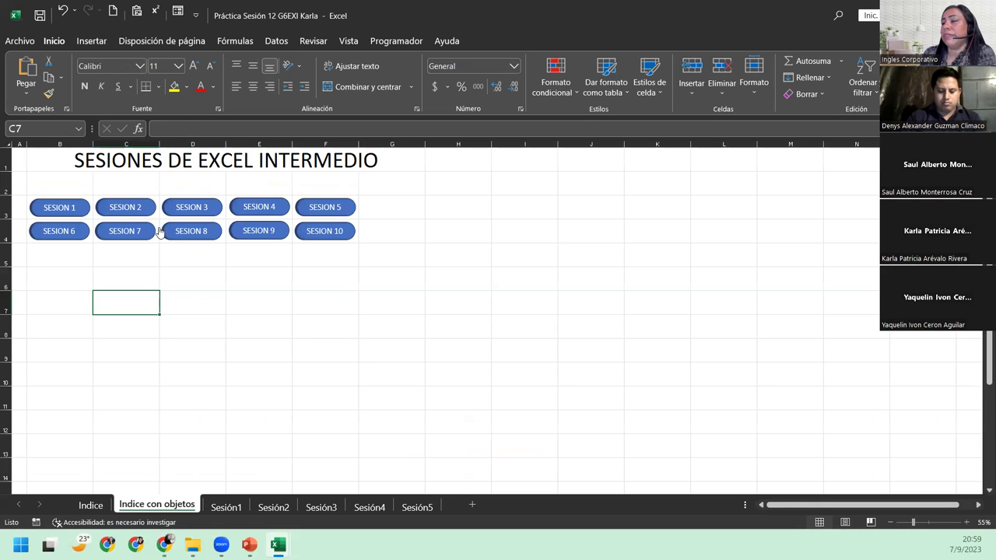
# - Check the SESION 9 and SESION 8 links, close those workbooks, and restore down the index window
pyautogui.click(260, 239)
pyautogui.click(537, 334)
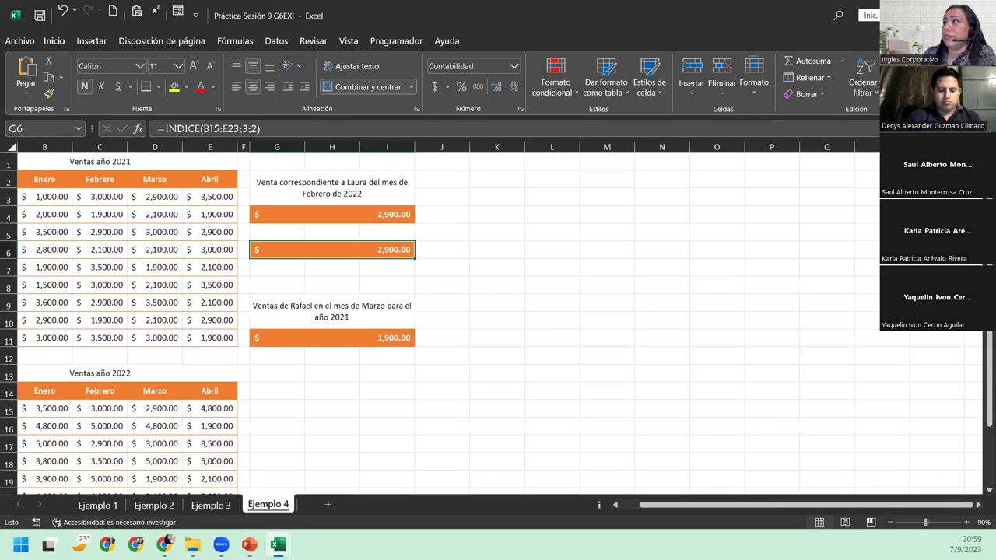
pyautogui.hotkey('ctrl', 'w')
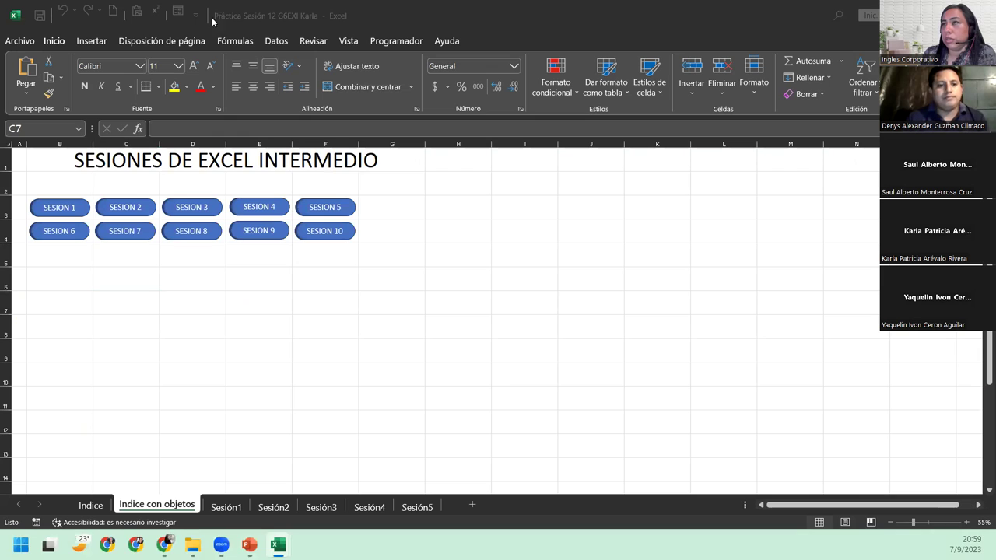
pyautogui.click(303, 21)
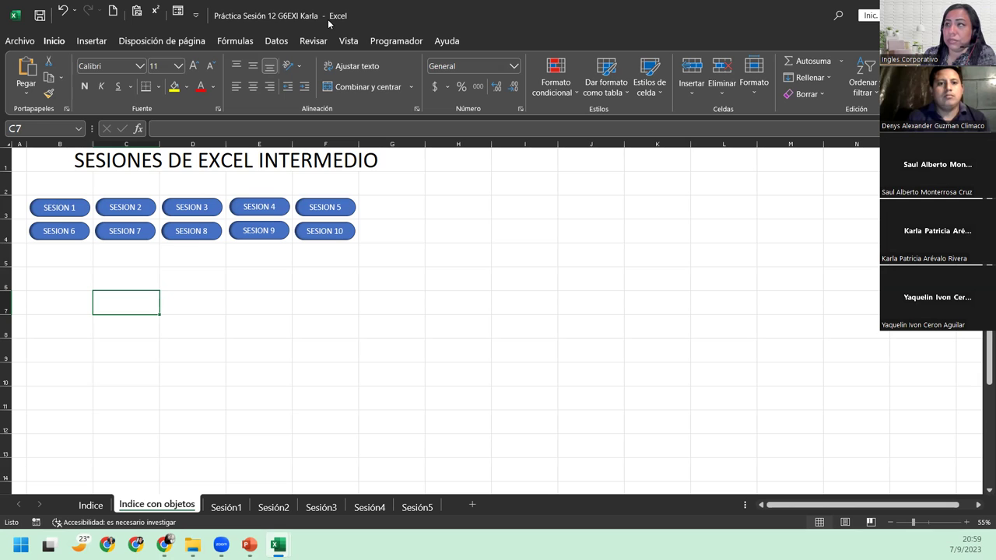
pyautogui.click(171, 253)
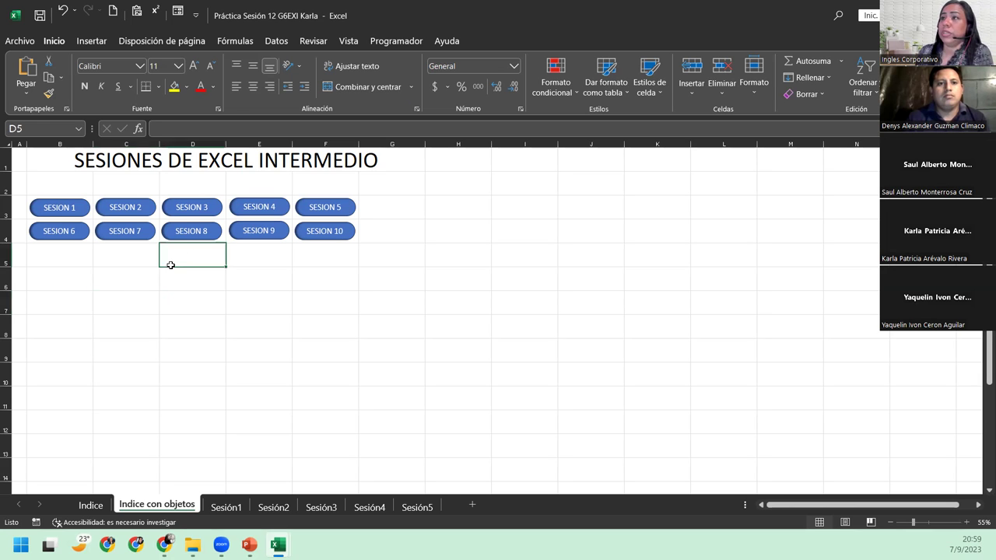
pyautogui.click(203, 237)
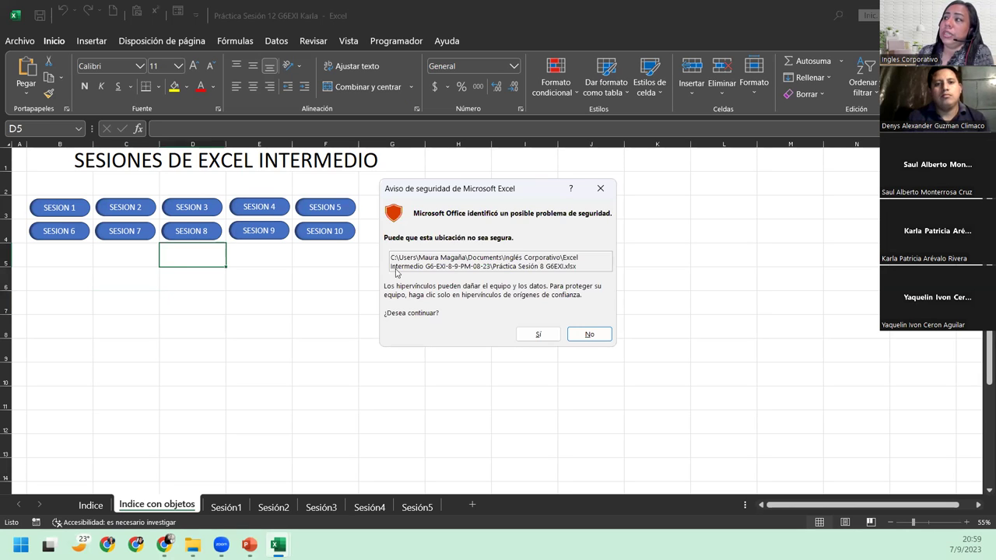
pyautogui.click(536, 335)
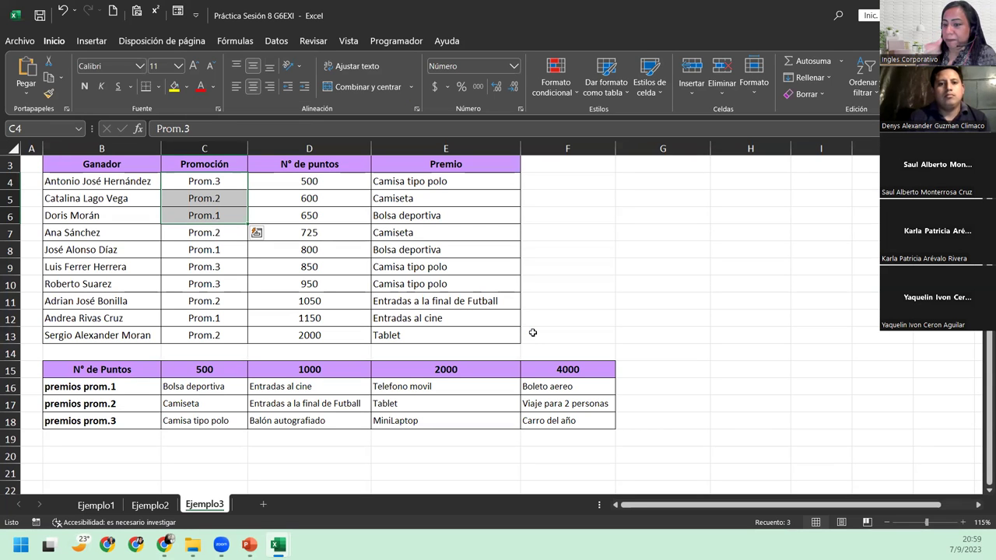
pyautogui.hotkey('ctrl', 'w')
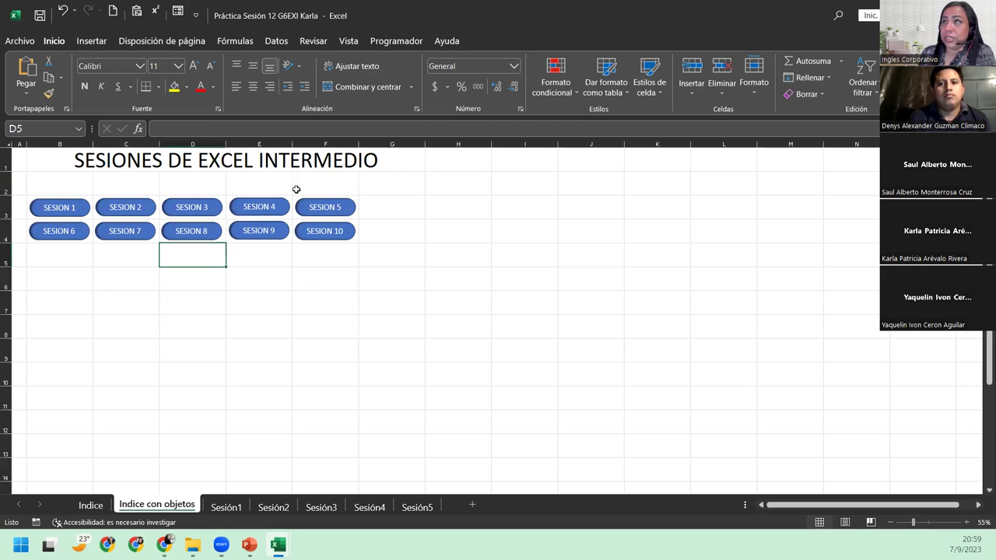
pyautogui.doubleClick(328, 27)
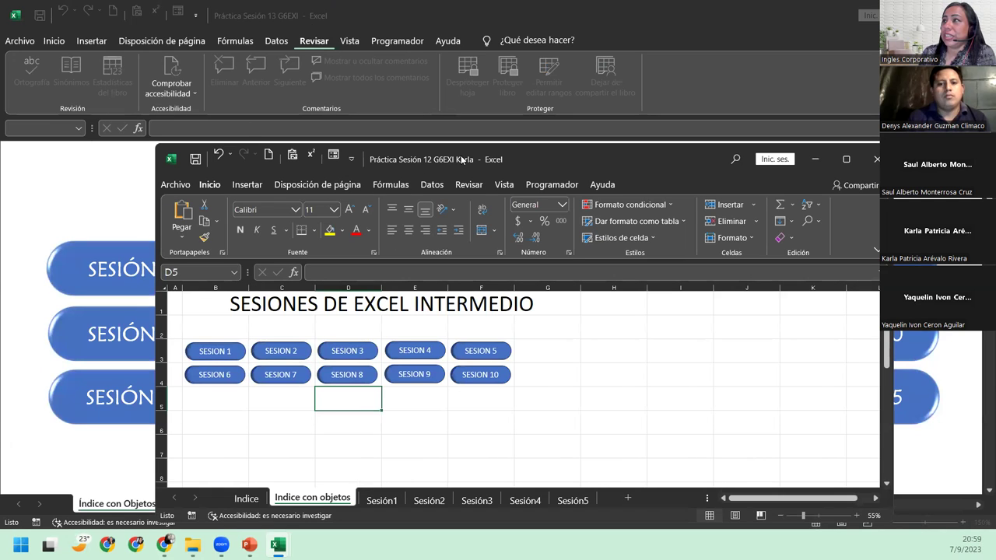
# - Open Práctica Sesión 4 from the Sesión 12 link, then close both workbooks without saving
pyautogui.moveTo(461, 152); pyautogui.dragTo(456, 118)
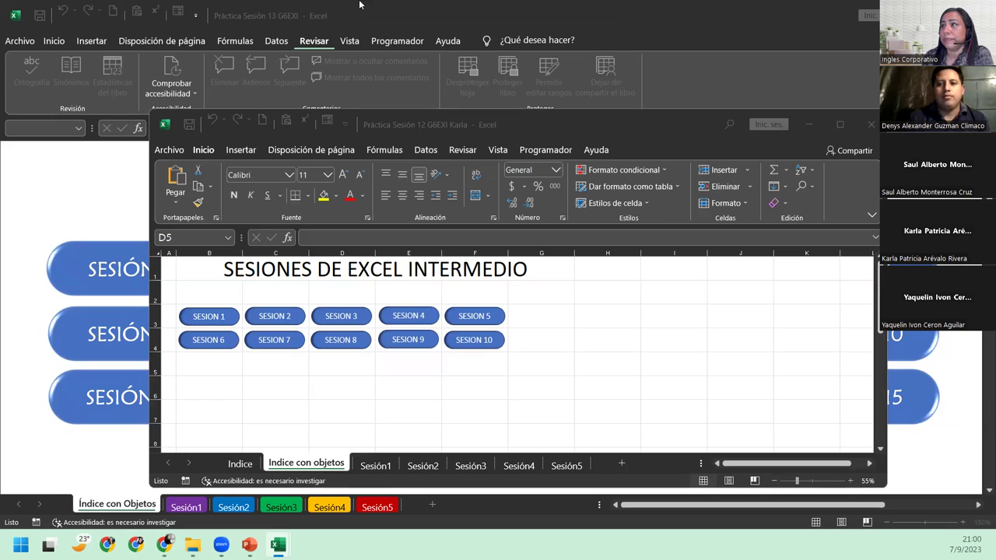
pyautogui.click(452, 125)
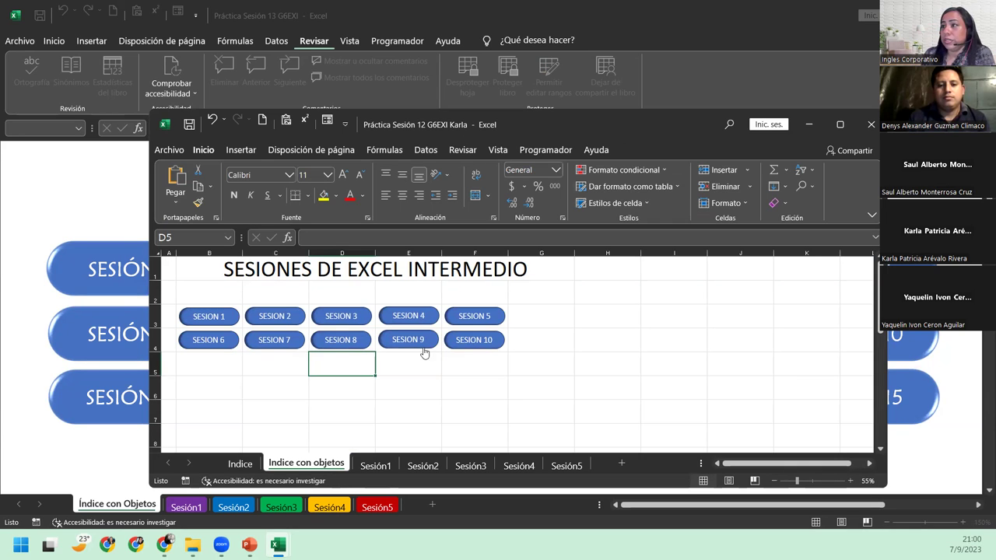
pyautogui.click(419, 320)
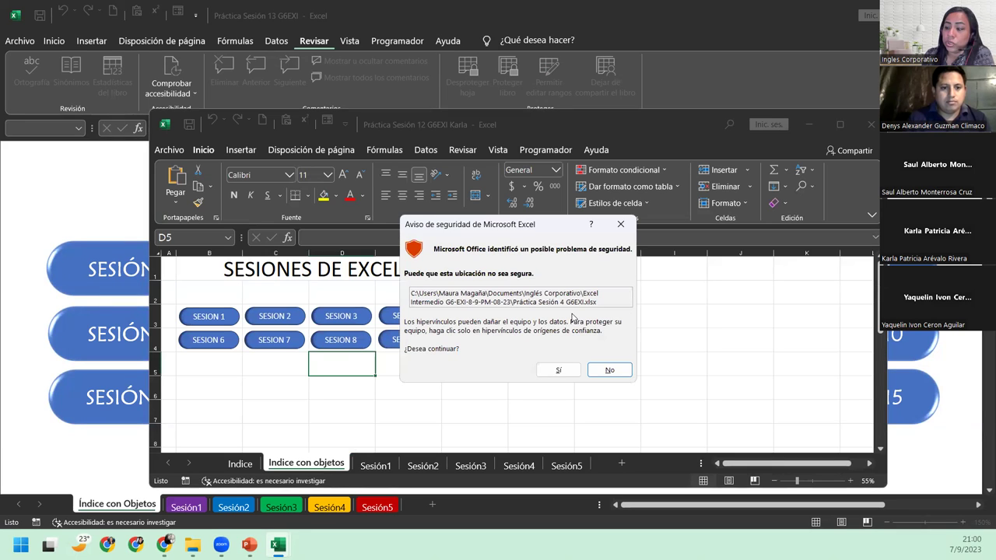
pyautogui.click(557, 370)
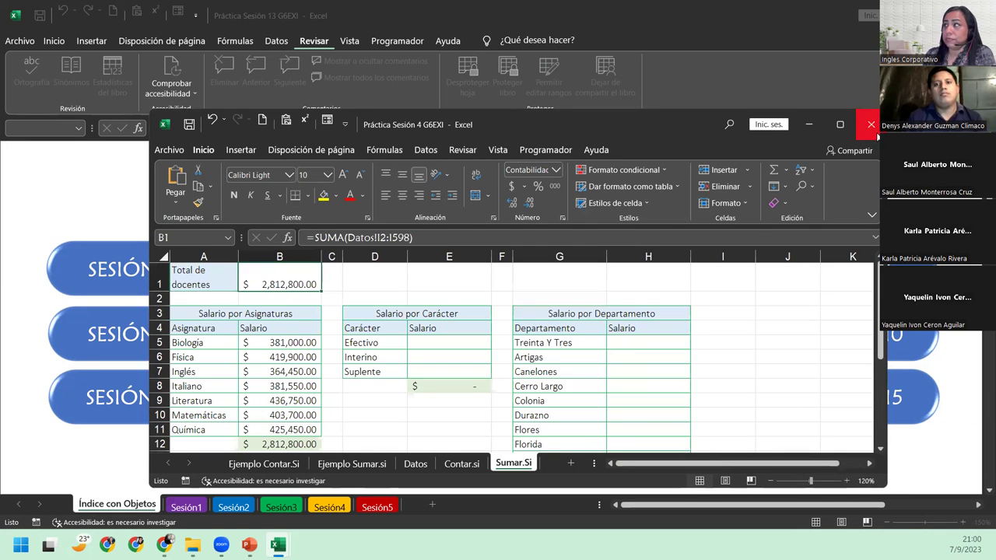
pyautogui.click(871, 125)
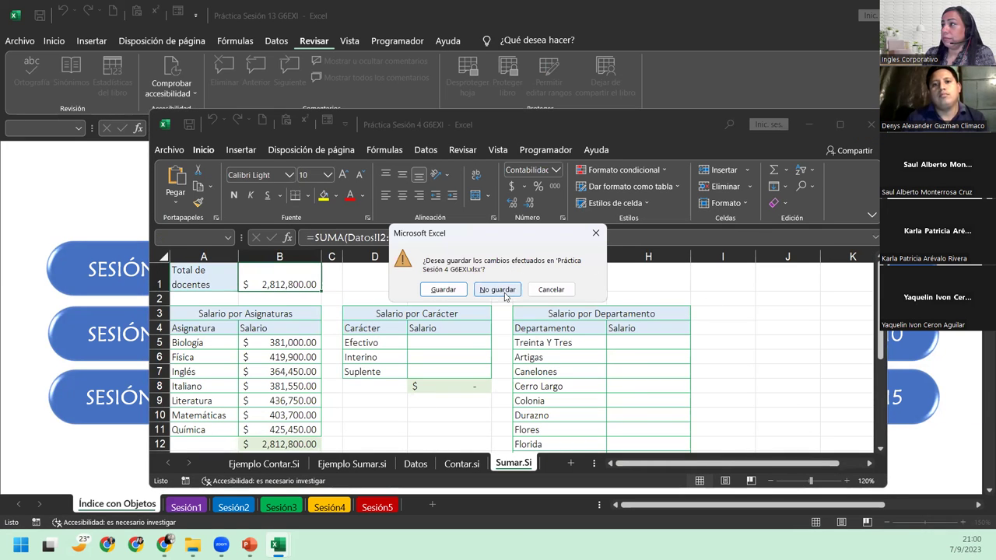
pyautogui.click(497, 289)
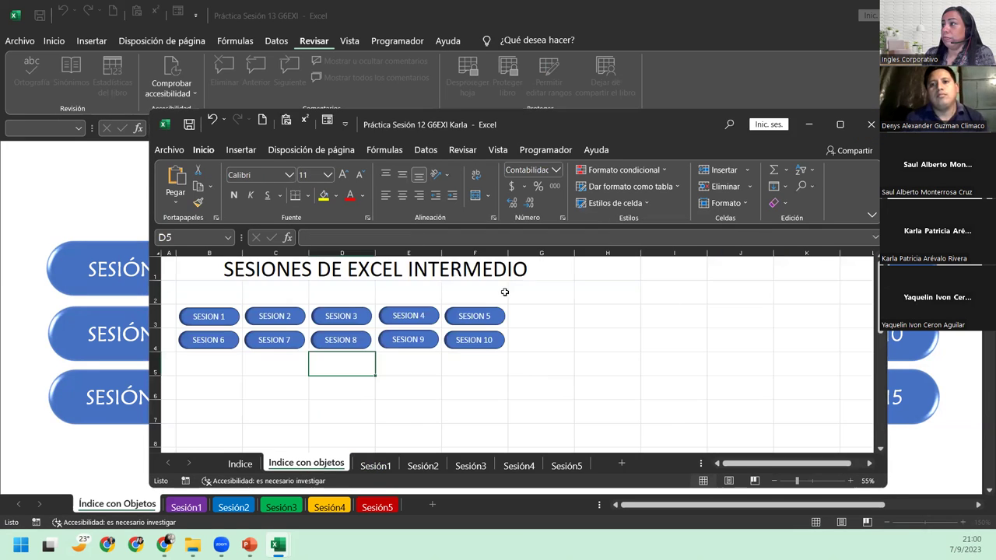
pyautogui.click(871, 124)
pyautogui.click(495, 289)
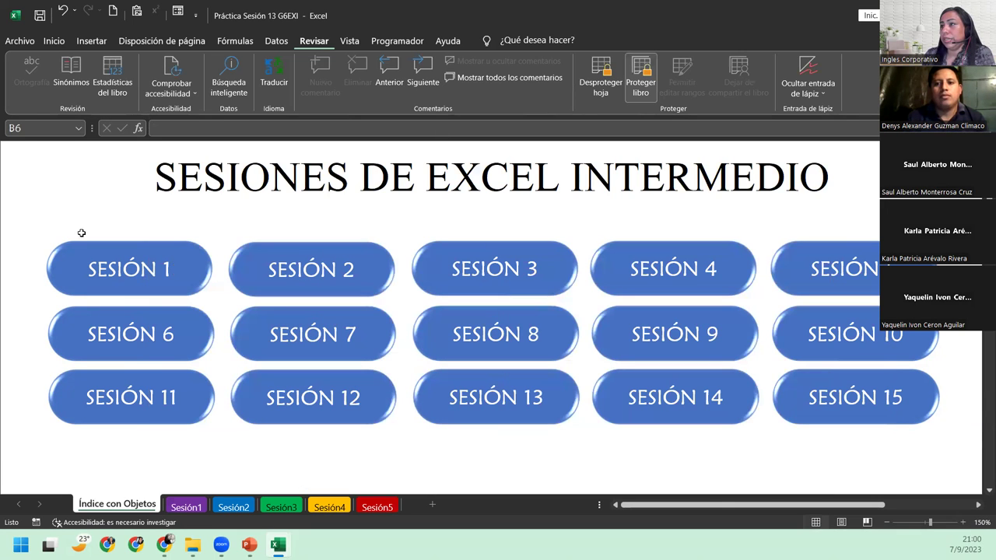
# - Go through the Sesión1–Sesión4 tabs and confirm the Sesión3 tab's sheet commands are greyed out
pyautogui.click(186, 507)
pyautogui.click(234, 507)
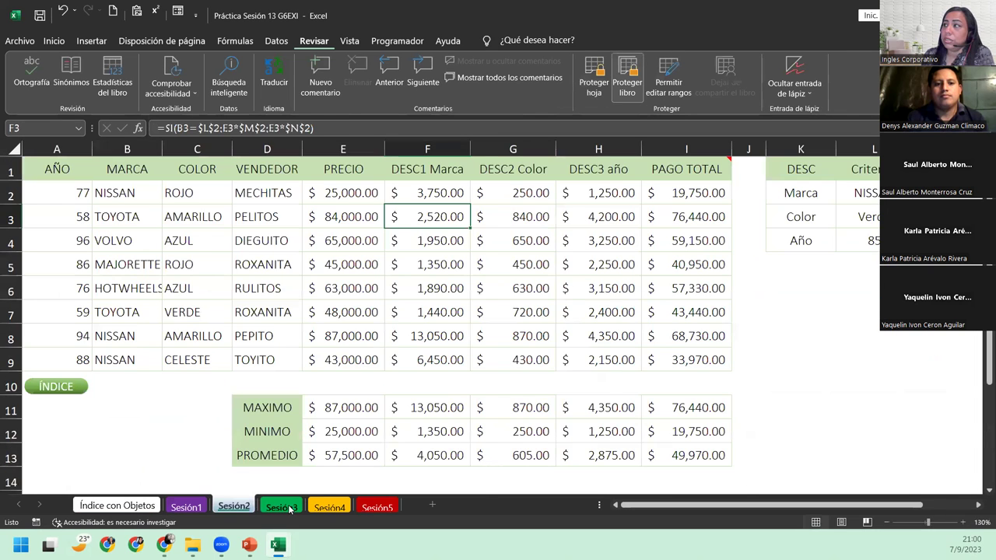
pyautogui.click(281, 508)
pyautogui.click(313, 507)
pyautogui.rightClick(300, 509)
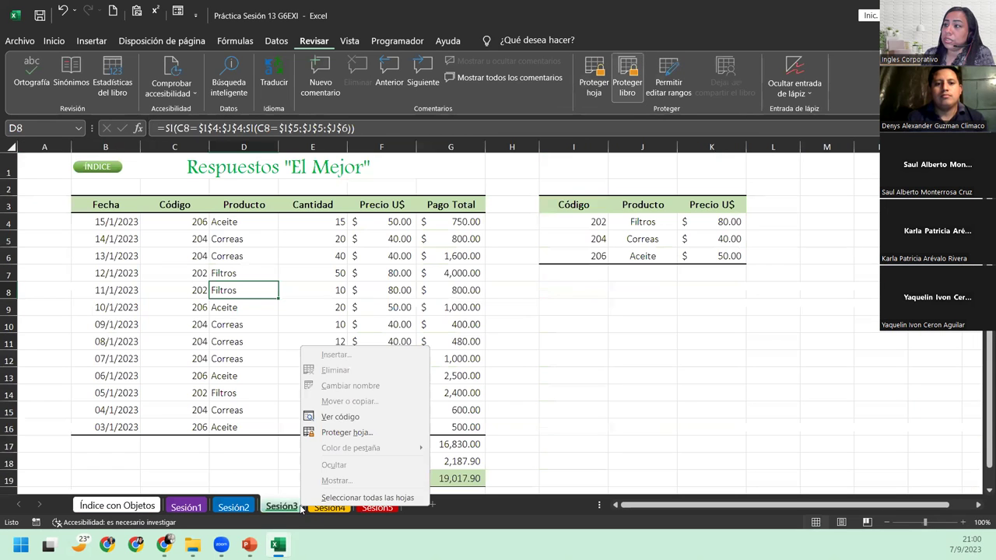
pyautogui.click(146, 507)
pyautogui.click(133, 507)
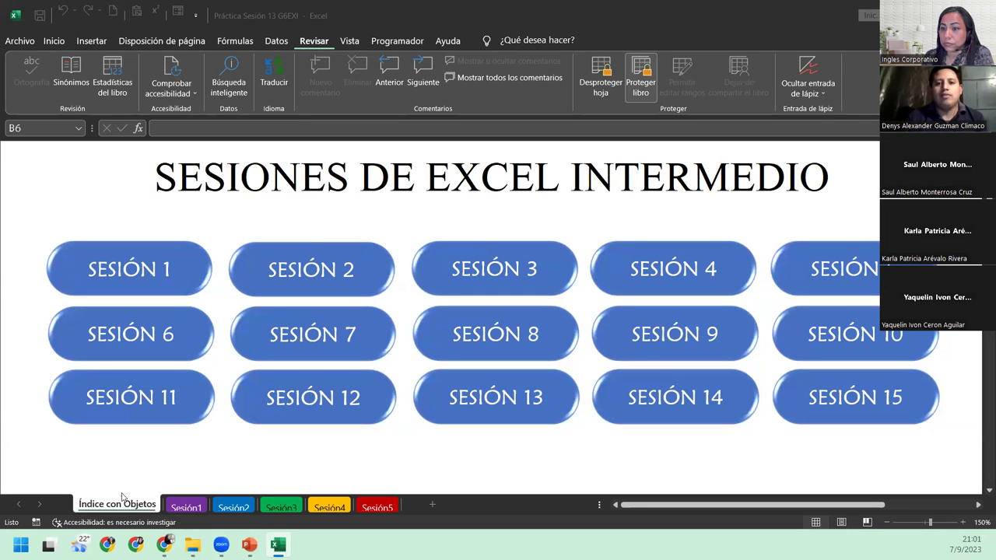
# - Revisit the Sesión2–Sesión4 sheets and finish on the Sesión5 multiplication table
pyautogui.click(242, 508)
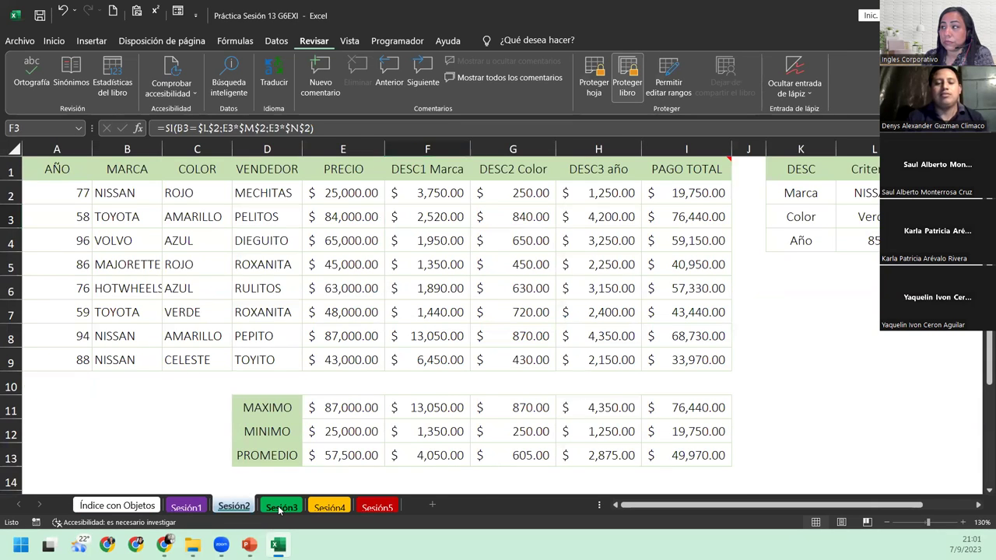
pyautogui.click(281, 508)
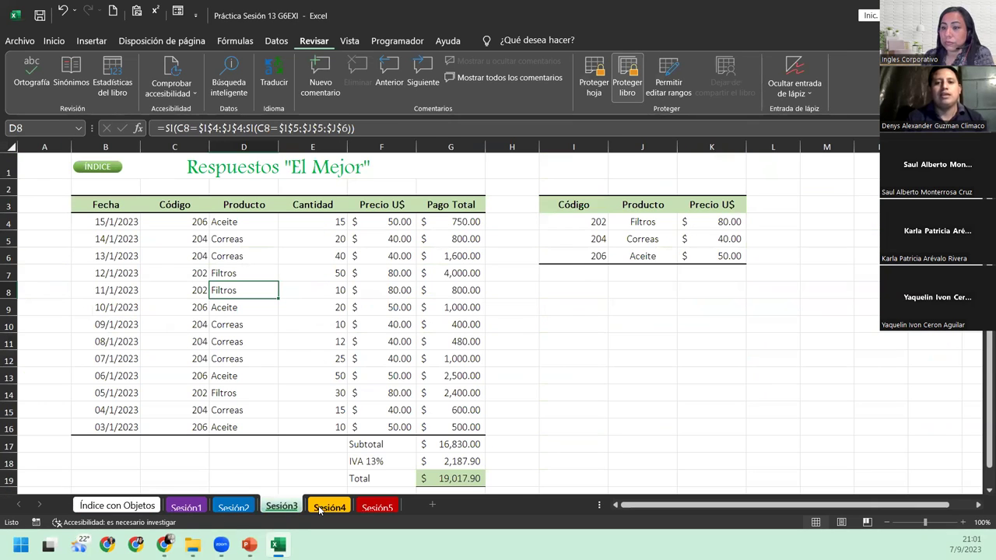
pyautogui.click(319, 508)
pyautogui.click(283, 507)
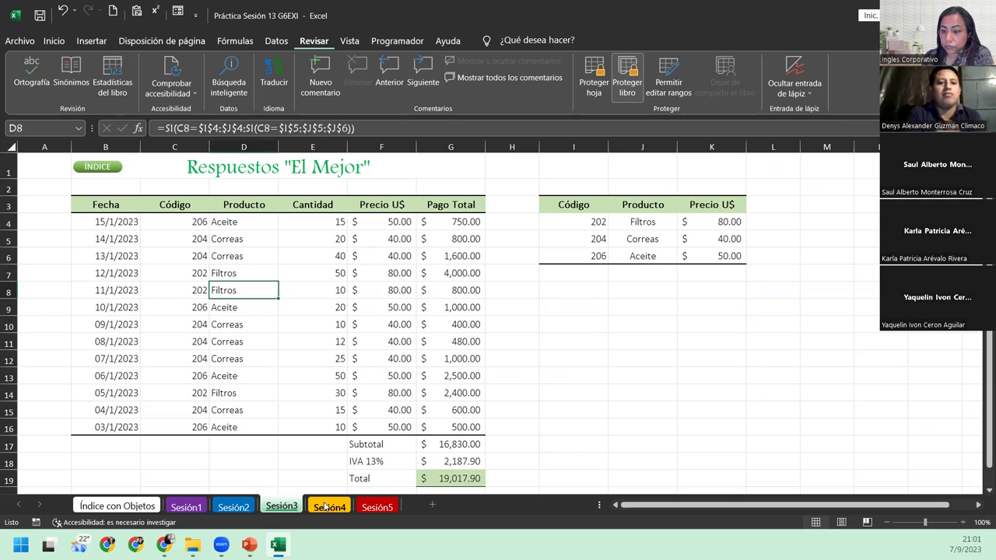
pyautogui.click(326, 507)
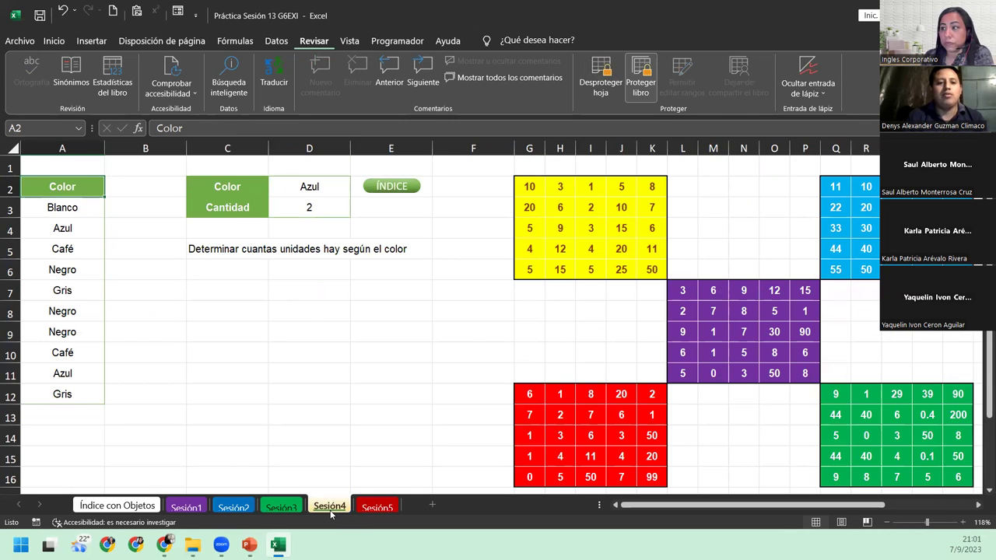
pyautogui.click(311, 282)
pyautogui.click(281, 251)
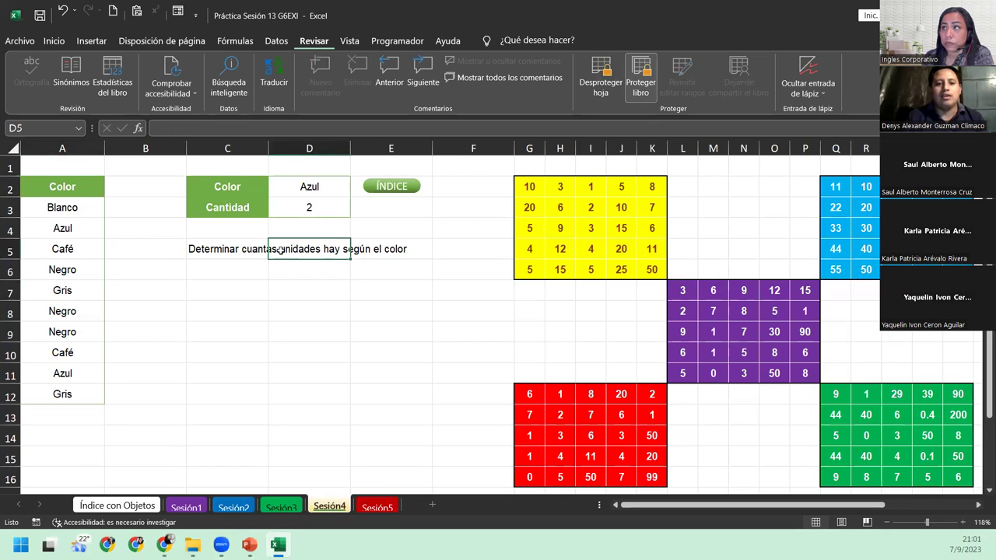
pyautogui.click(377, 507)
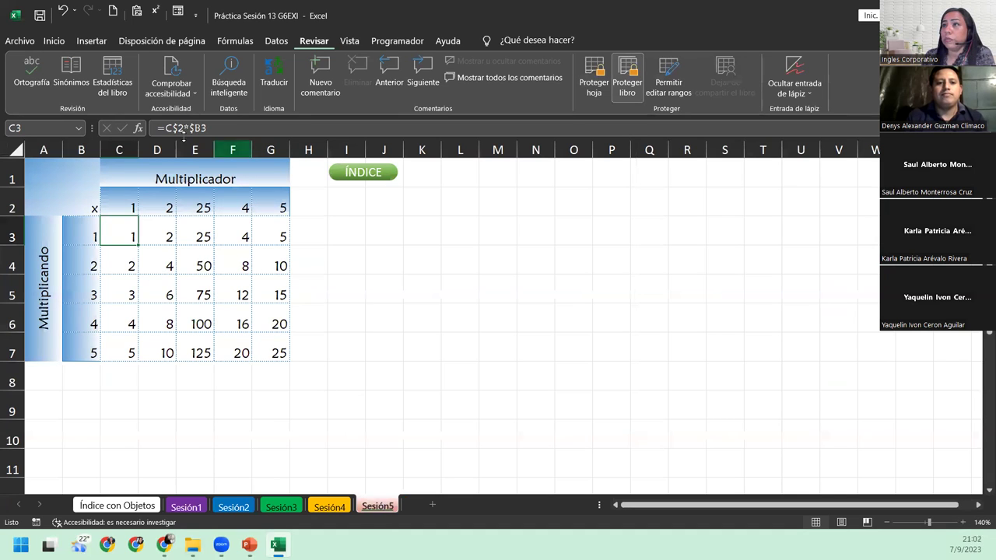
# - Clear the C3:G7 multiplication products, then undo to restore them
pyautogui.moveTo(123, 221); pyautogui.dragTo(260, 352)
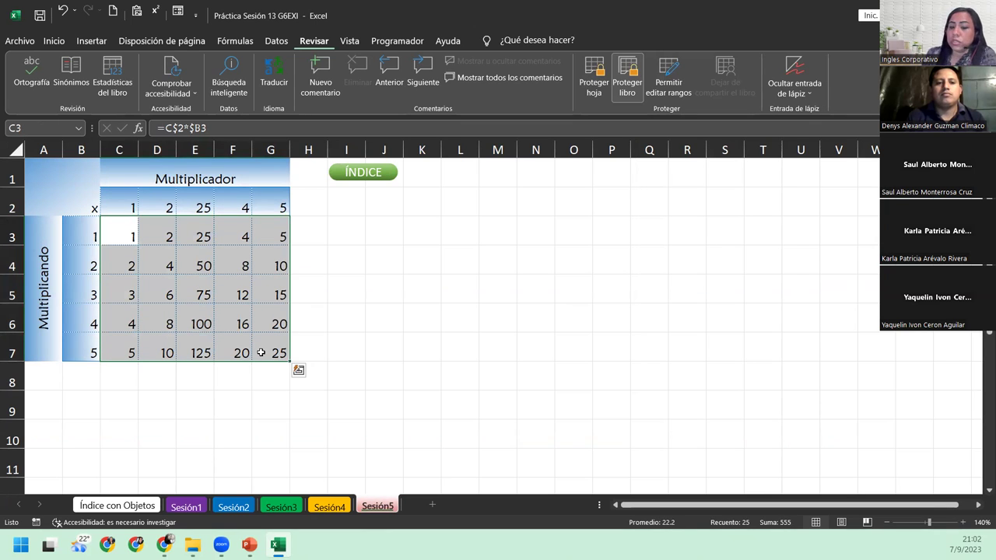
pyautogui.press('Delete')
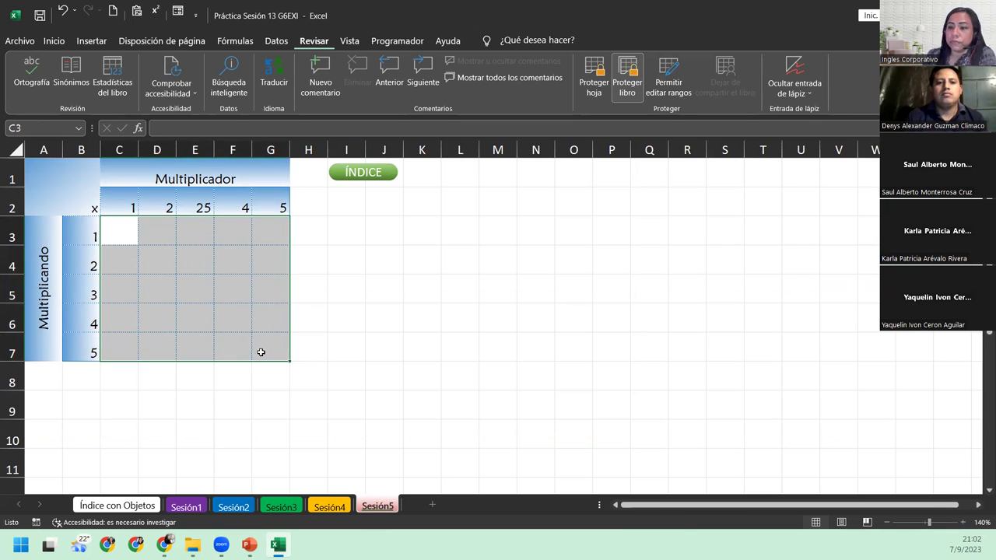
pyautogui.hotkey('ctrl', 'z')
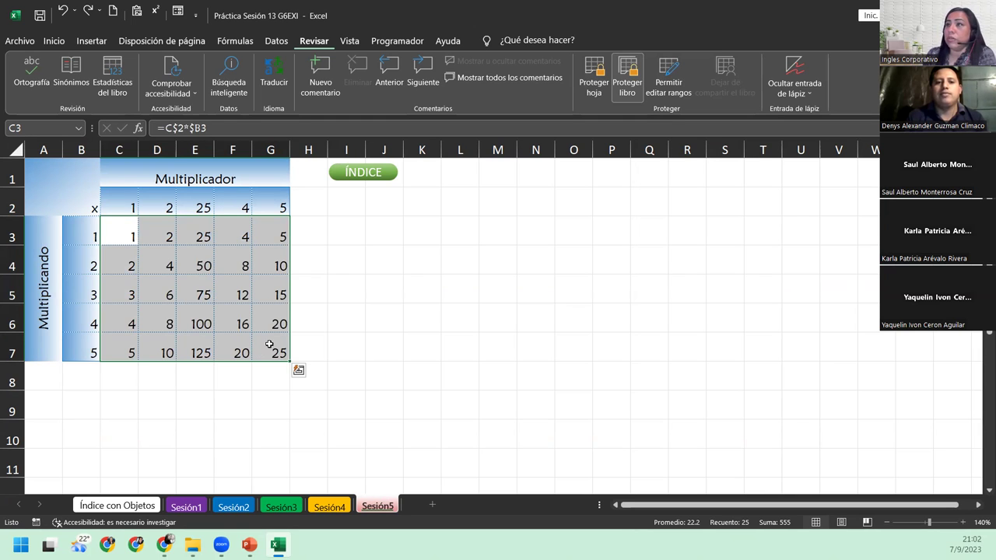
pyautogui.click(117, 223)
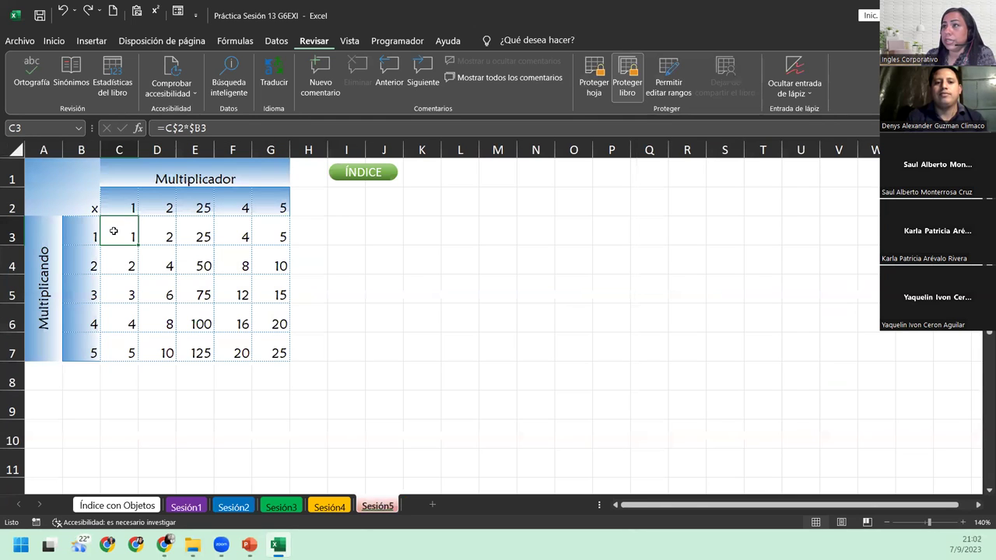
# - Protect the Sesión5 sheet, entering and confirming a password
pyautogui.click(593, 81)
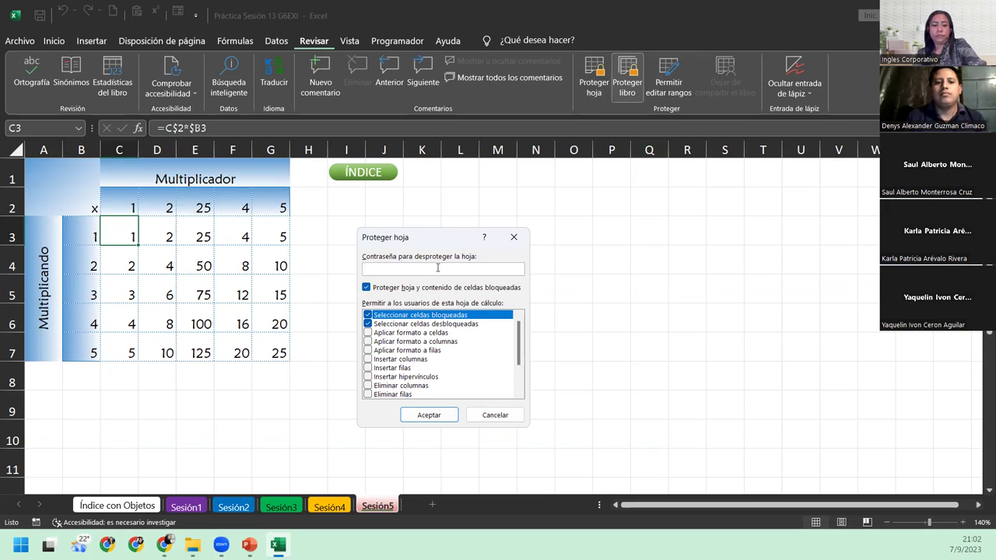
pyautogui.press('Return')
pyautogui.press('Return')
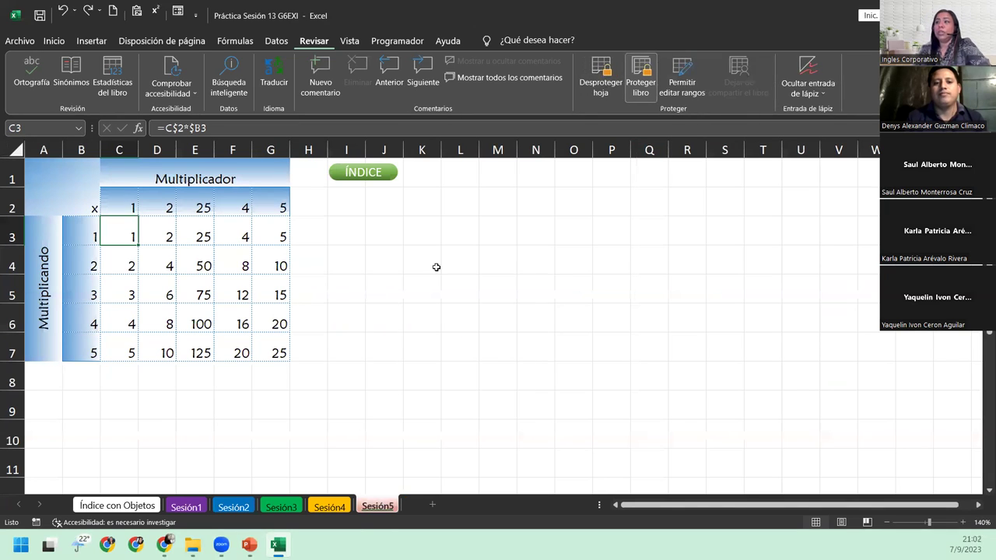
# - Try deleting cells C5:E5 and dismiss the protected-sheet warning
pyautogui.moveTo(109, 289); pyautogui.dragTo(204, 303)
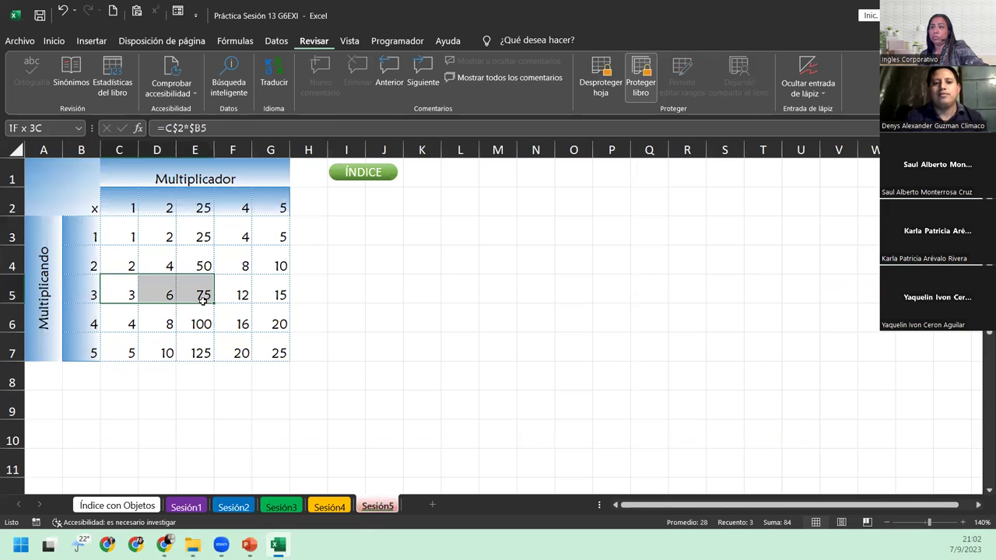
pyautogui.press('Delete')
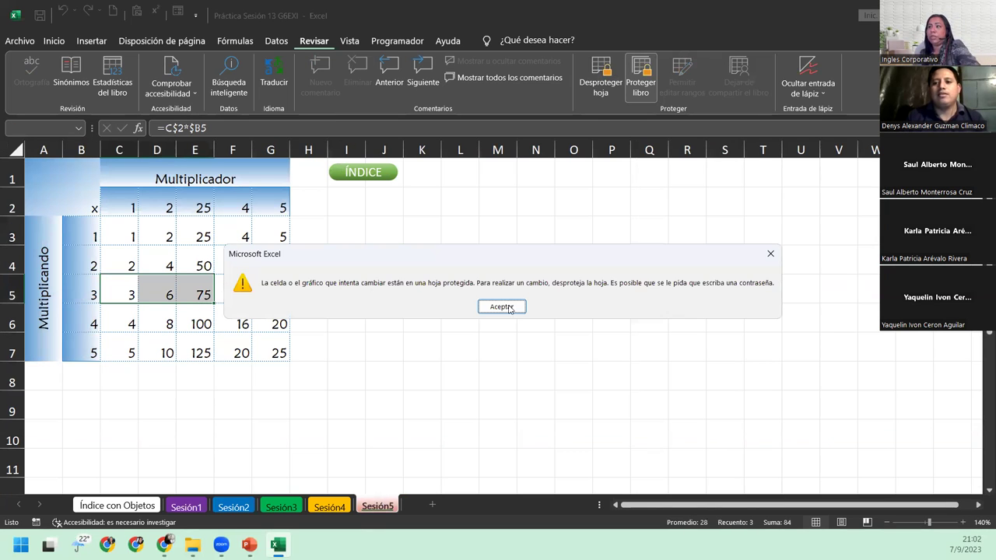
pyautogui.click(502, 308)
pyautogui.click(231, 268)
pyautogui.click(117, 227)
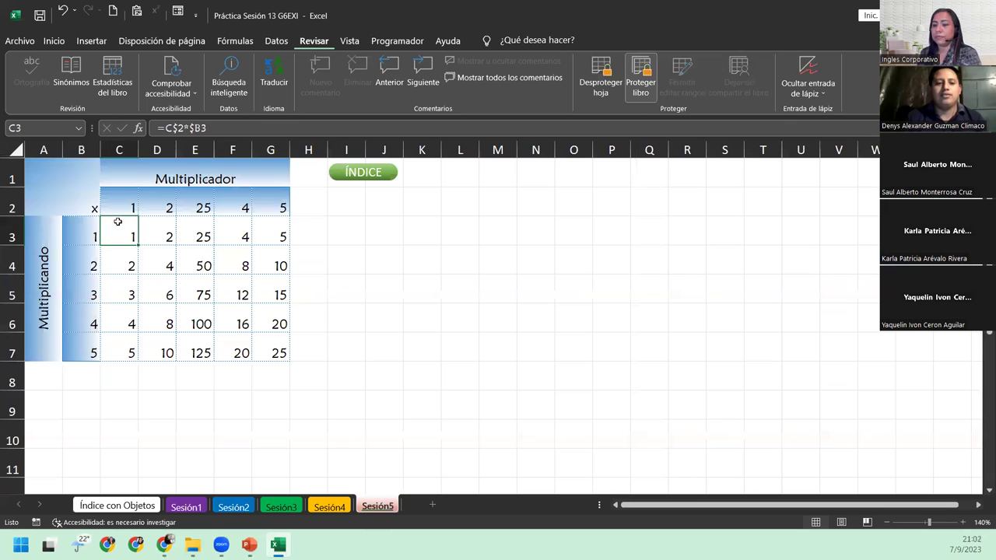